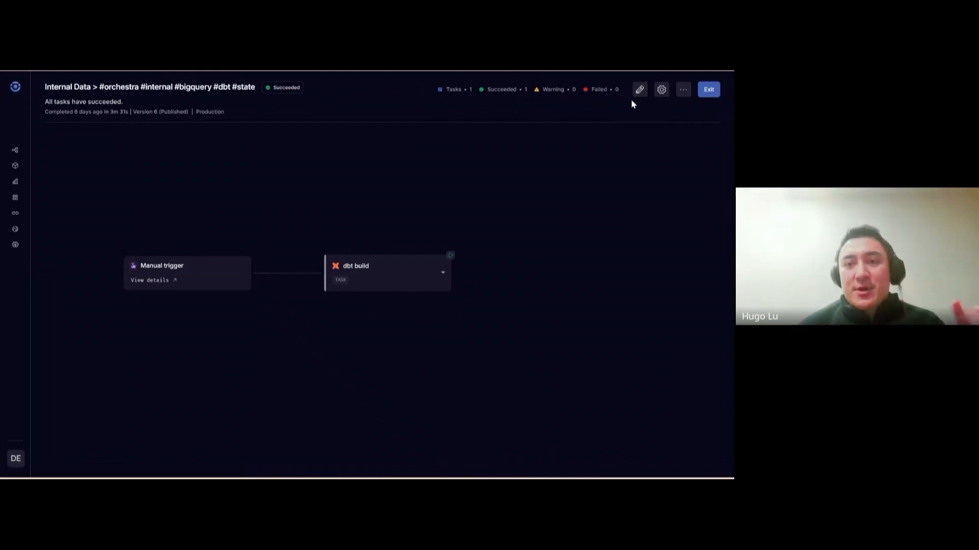
Open a new browser tab, setting aside the succeeded dbt build run page
{"action": "key", "text": "ctrl+t"}
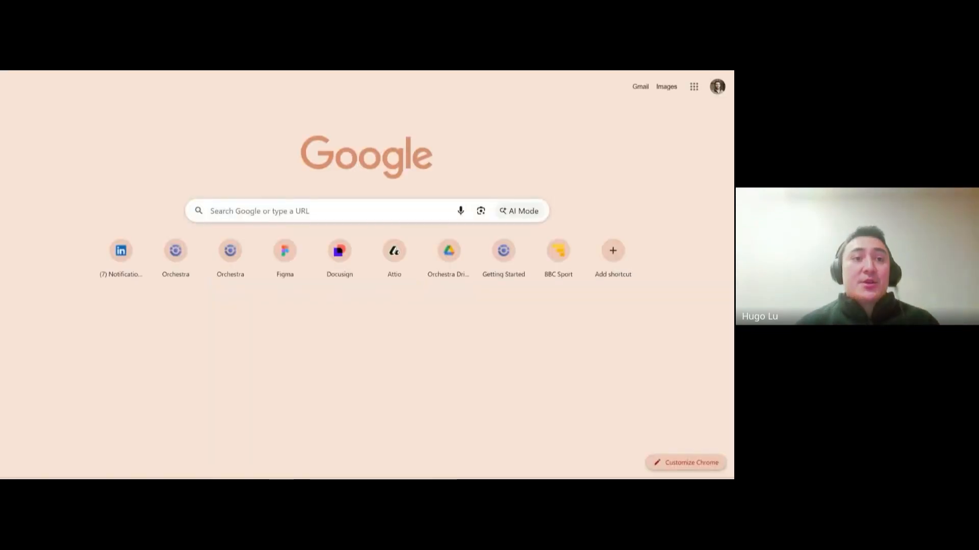
Go to Orchestra Docs and search 'state' to reach the dbt Core State Management page
{"action": "type", "text": "docs"}
{"action": "key", "text": "Return"}
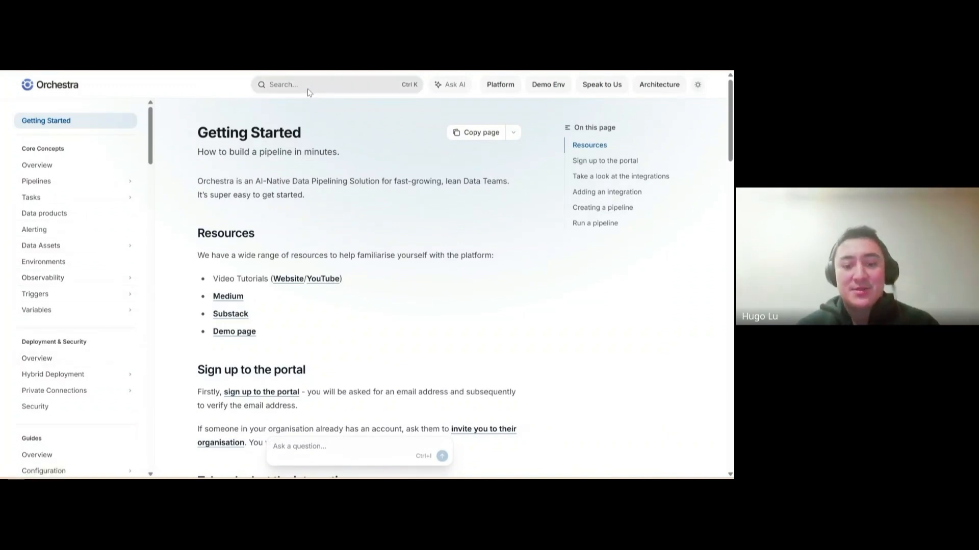
{"action": "left_click", "coordinate": [307, 86]}
{"action": "type", "text": "state"}
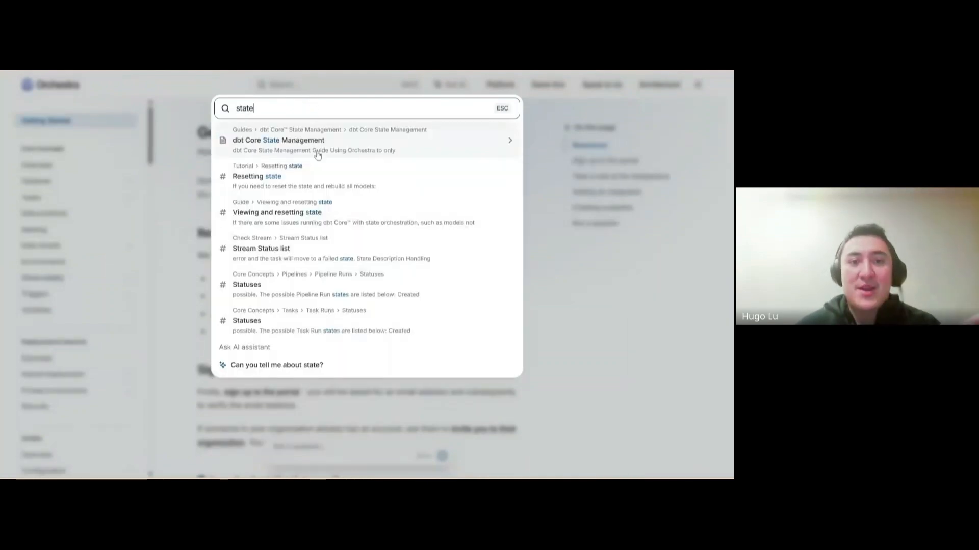
{"action": "left_click", "coordinate": [317, 154]}
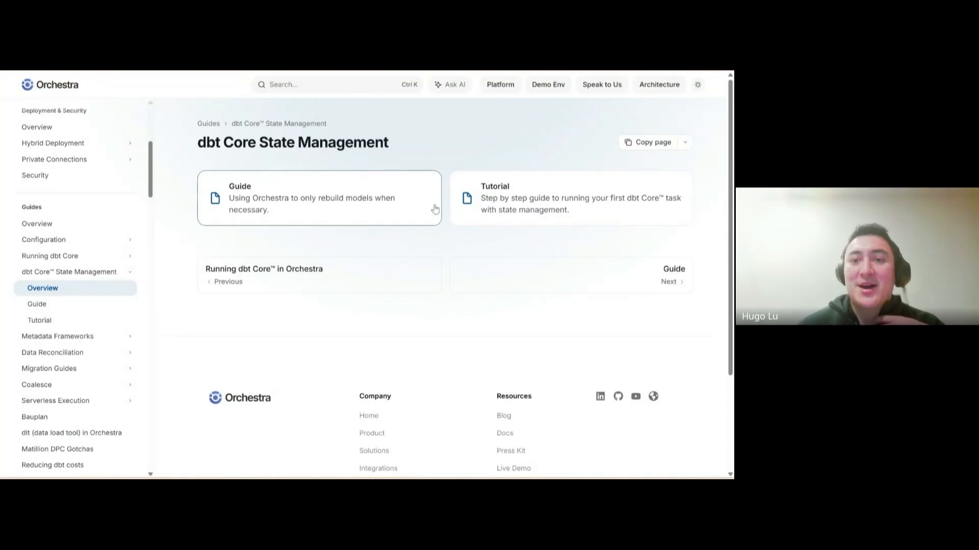
Open the State Management Tutorial and read through its example DAG and source freshness YAML
{"action": "left_click", "coordinate": [480, 202]}
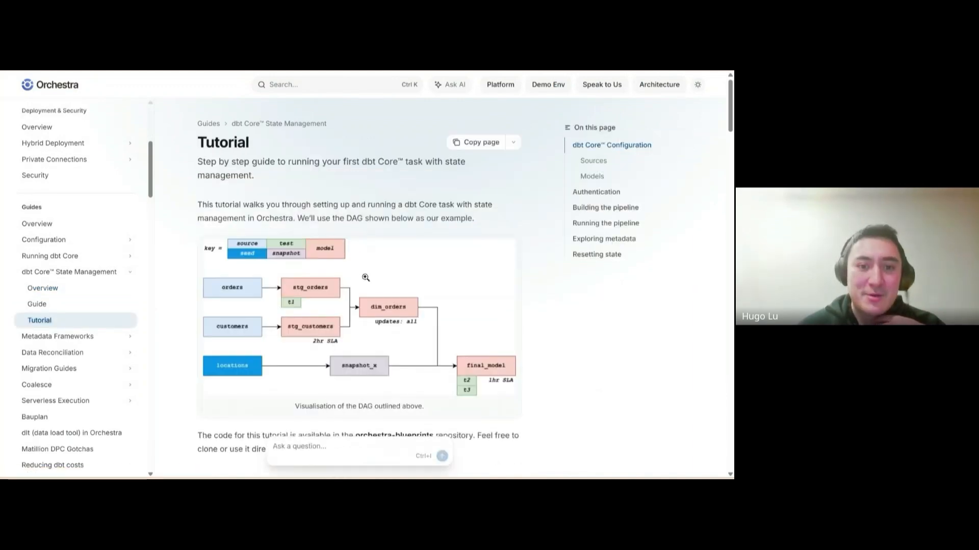
{"action": "scroll", "coordinate": [393, 279], "scroll_direction": "down", "scroll_amount": 6}
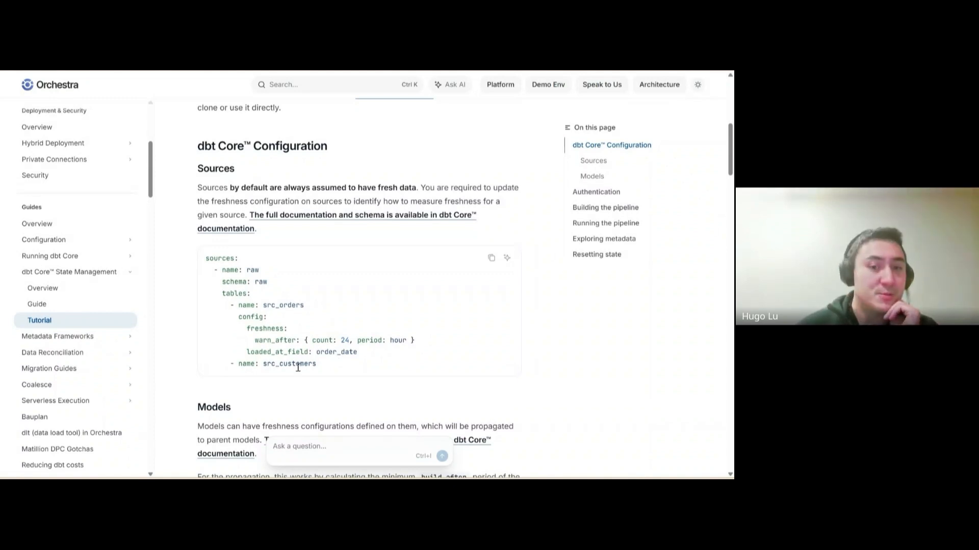
{"action": "scroll", "coordinate": [298, 367], "scroll_direction": "up", "scroll_amount": 5}
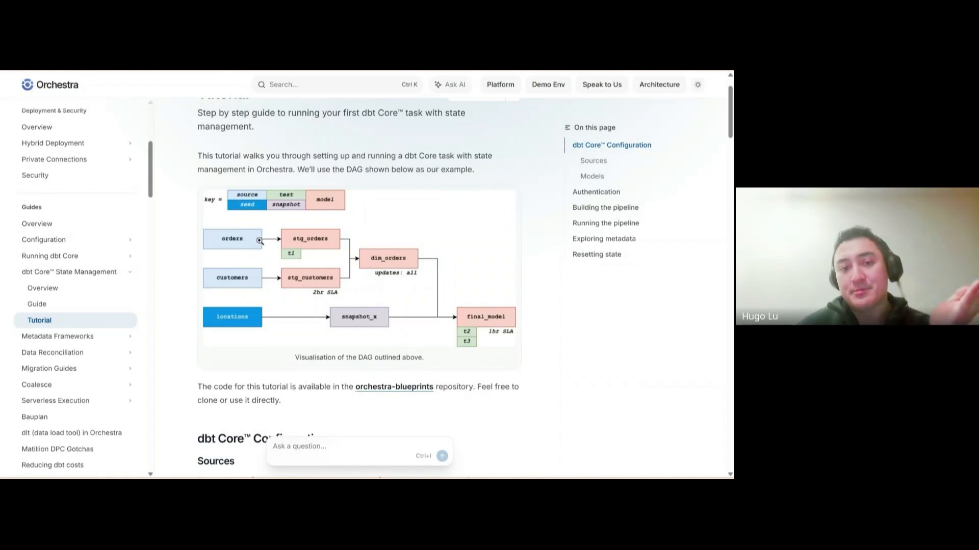
{"action": "scroll", "coordinate": [289, 291], "scroll_direction": "down", "scroll_amount": 1}
{"action": "scroll", "coordinate": [288, 290], "scroll_direction": "down", "scroll_amount": 5}
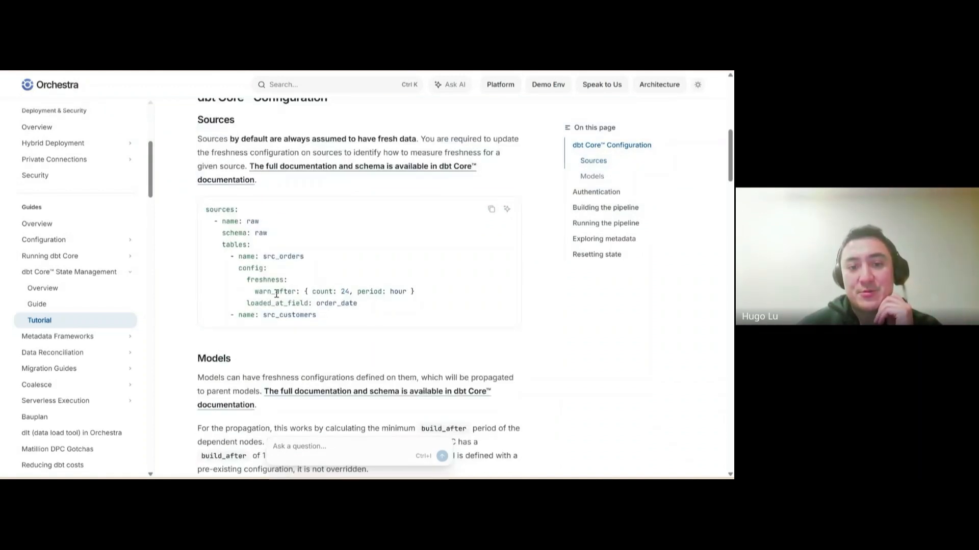
{"action": "left_click_drag", "start_coordinate": [372, 306], "coordinate": [239, 268]}
{"action": "left_click", "coordinate": [321, 296]}
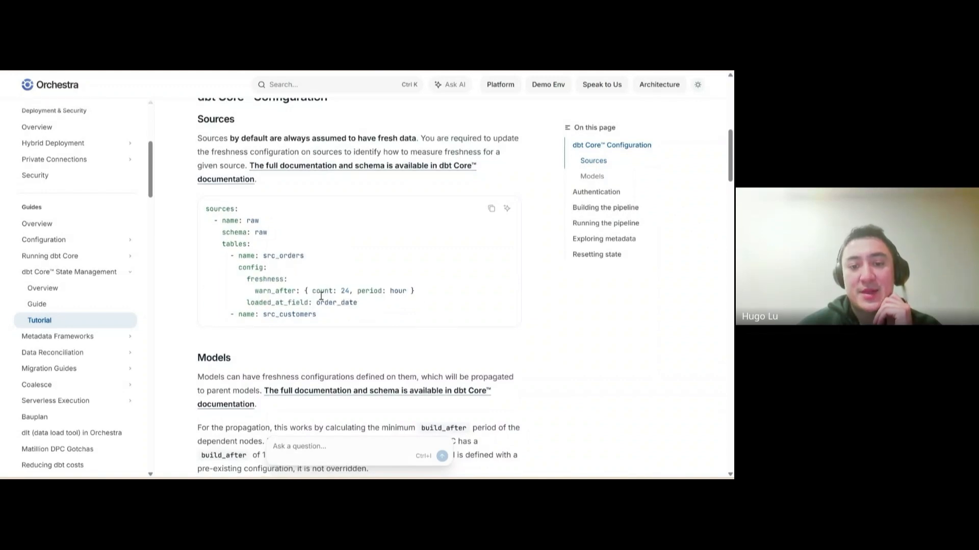
{"action": "scroll", "coordinate": [321, 296], "scroll_direction": "down", "scroll_amount": 3}
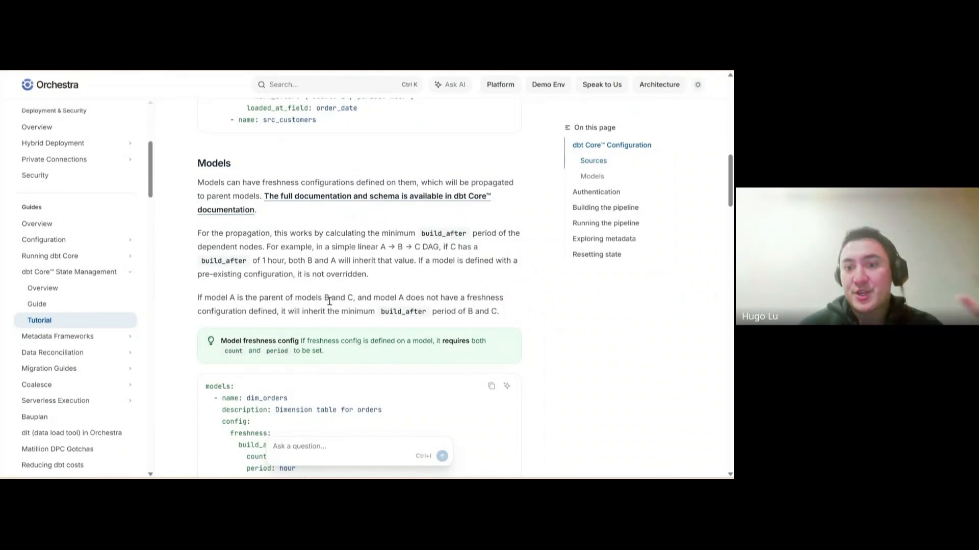
Review the tutorial's Models freshness YAML and DAG, then return to Orchestra's Data assets dashboard
{"action": "scroll", "coordinate": [329, 302], "scroll_direction": "down", "scroll_amount": 2}
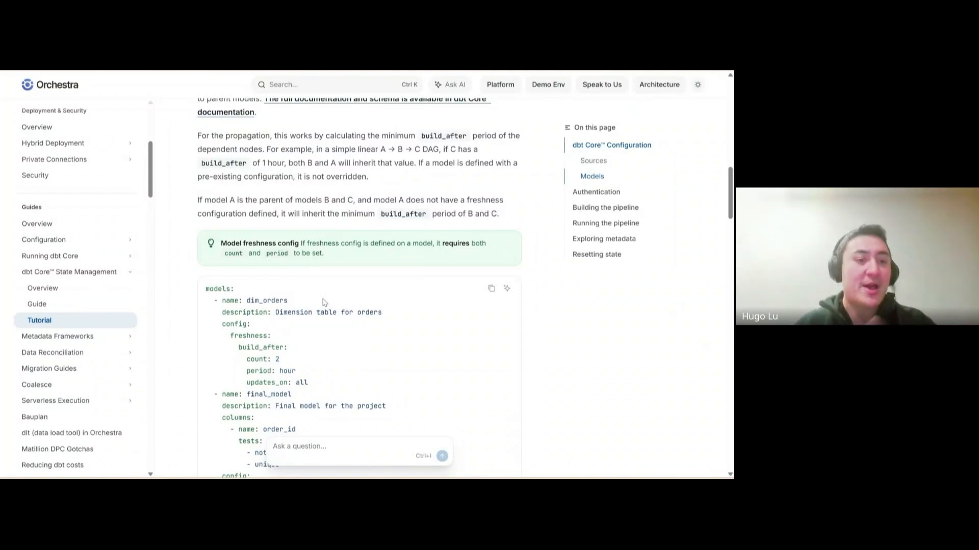
{"action": "scroll", "coordinate": [323, 302], "scroll_direction": "down", "scroll_amount": 3}
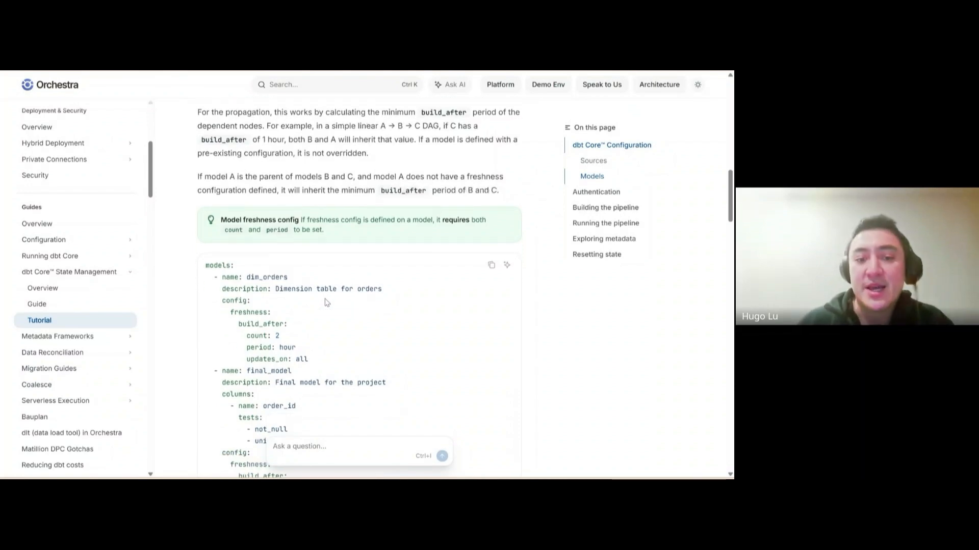
{"action": "scroll", "coordinate": [324, 331], "scroll_direction": "up", "scroll_amount": 10}
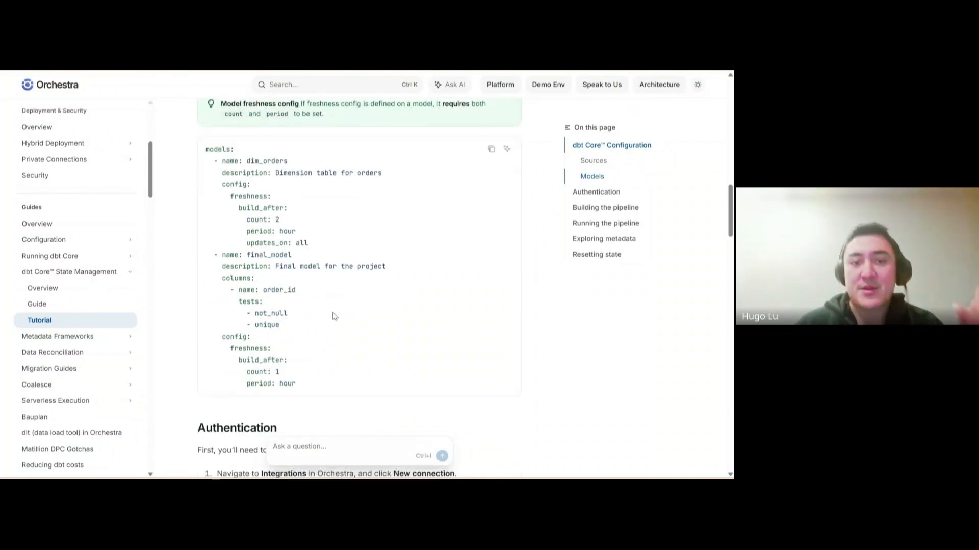
{"action": "scroll", "coordinate": [334, 315], "scroll_direction": "up", "scroll_amount": 3}
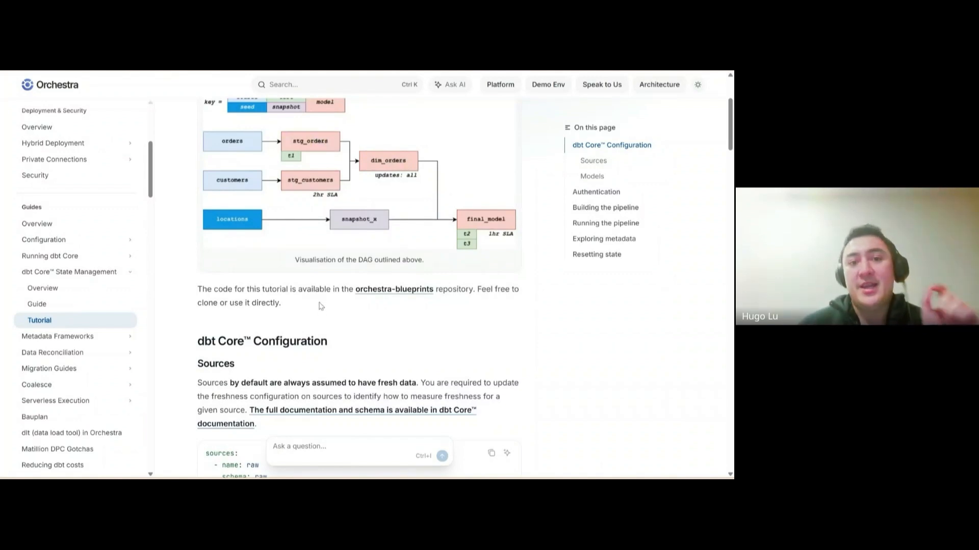
{"action": "scroll", "coordinate": [352, 218], "scroll_direction": "up", "scroll_amount": 1}
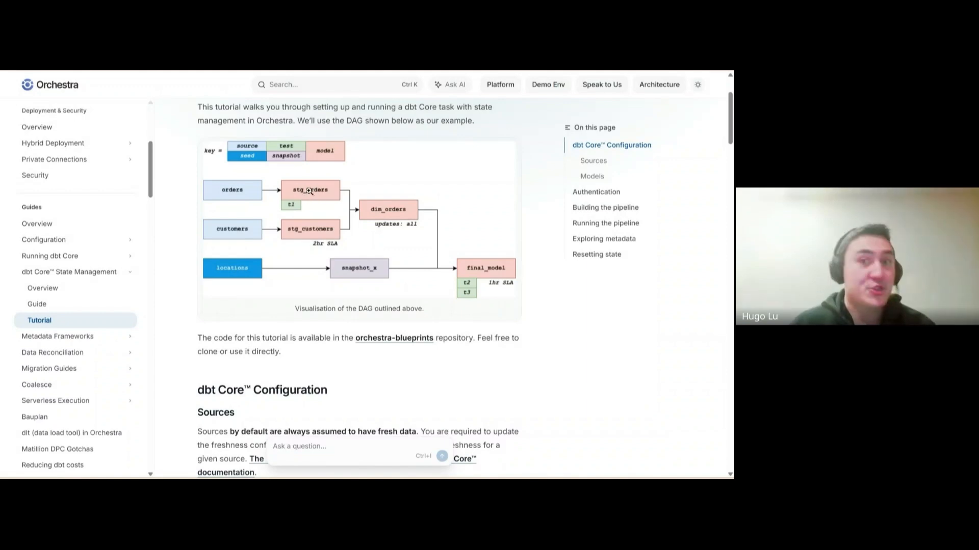
{"action": "left_click", "coordinate": [50, 85]}
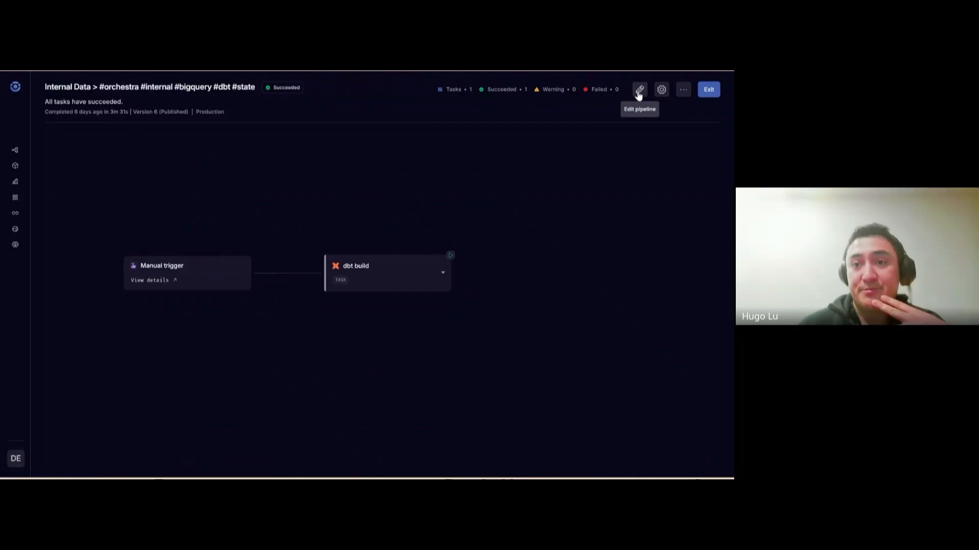
In the pipeline editor, switch off Use state orchestration on the dbt build task
{"action": "left_click", "coordinate": [637, 90]}
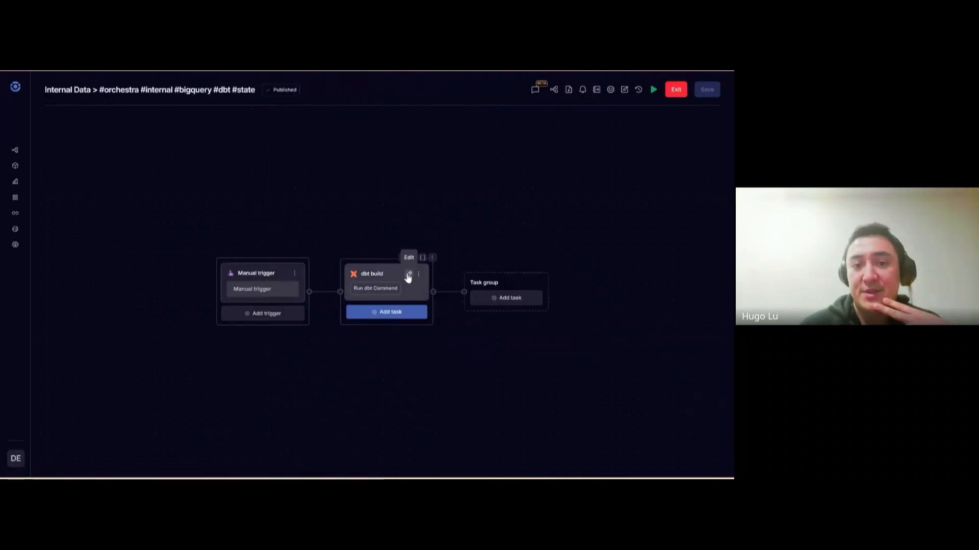
{"action": "left_click", "coordinate": [408, 275]}
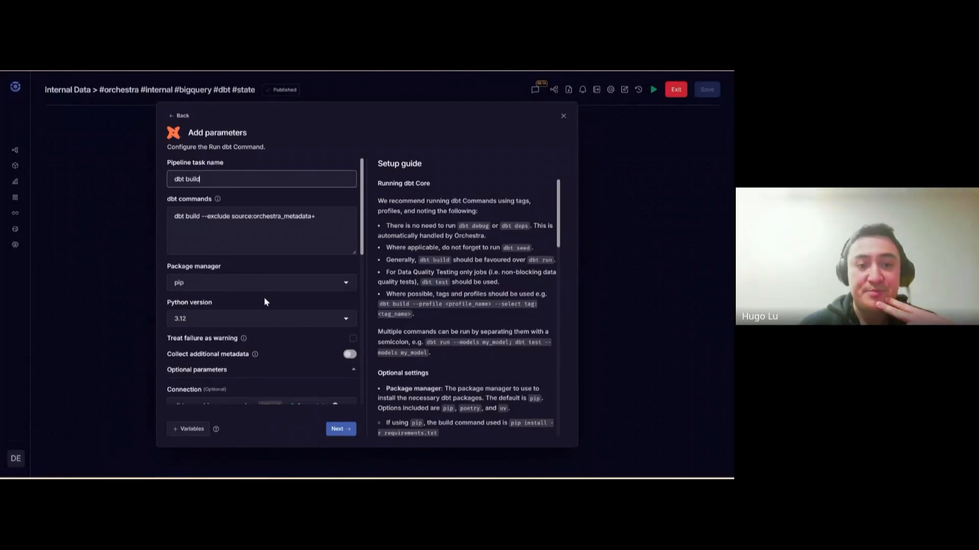
{"action": "scroll", "coordinate": [264, 296], "scroll_direction": "down", "scroll_amount": 5}
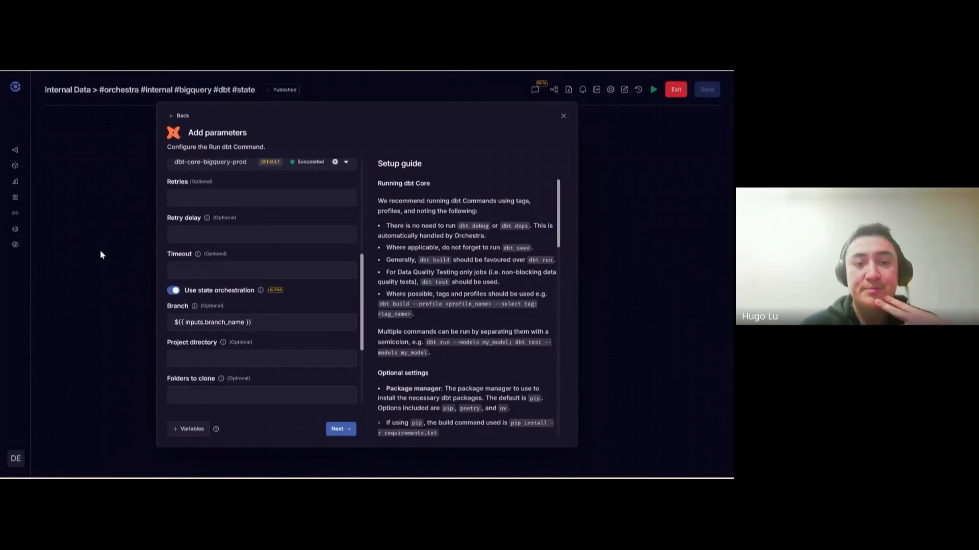
{"action": "left_click", "coordinate": [174, 294]}
{"action": "left_click", "coordinate": [338, 430]}
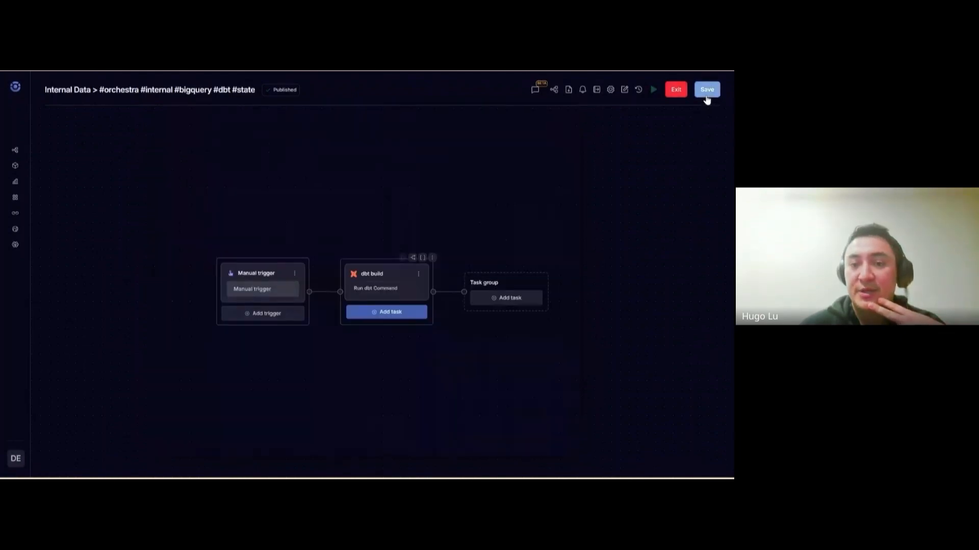
Review the use_state_orchestration change, cancel saving, and open the latest run without saving
{"action": "left_click", "coordinate": [707, 91]}
{"action": "double_click", "coordinate": [451, 290]}
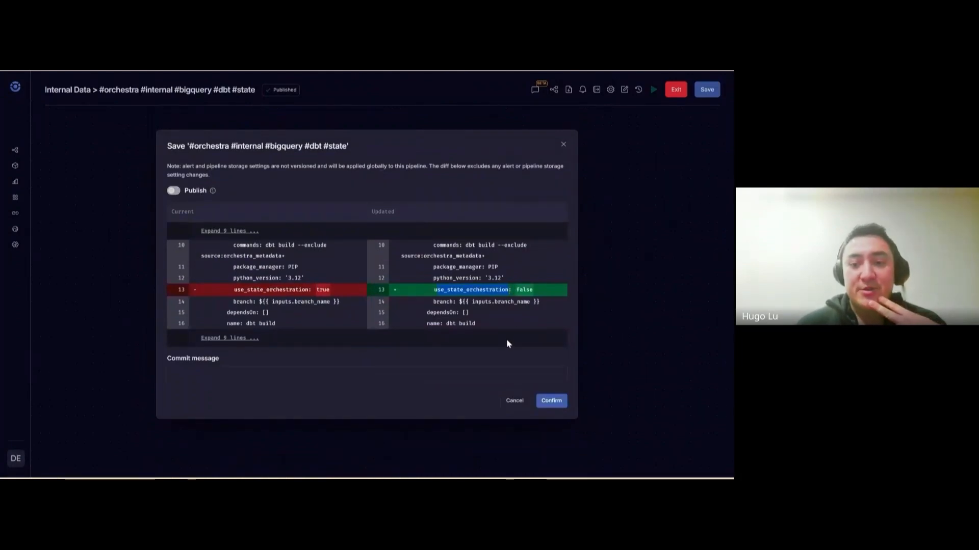
{"action": "left_click", "coordinate": [564, 144]}
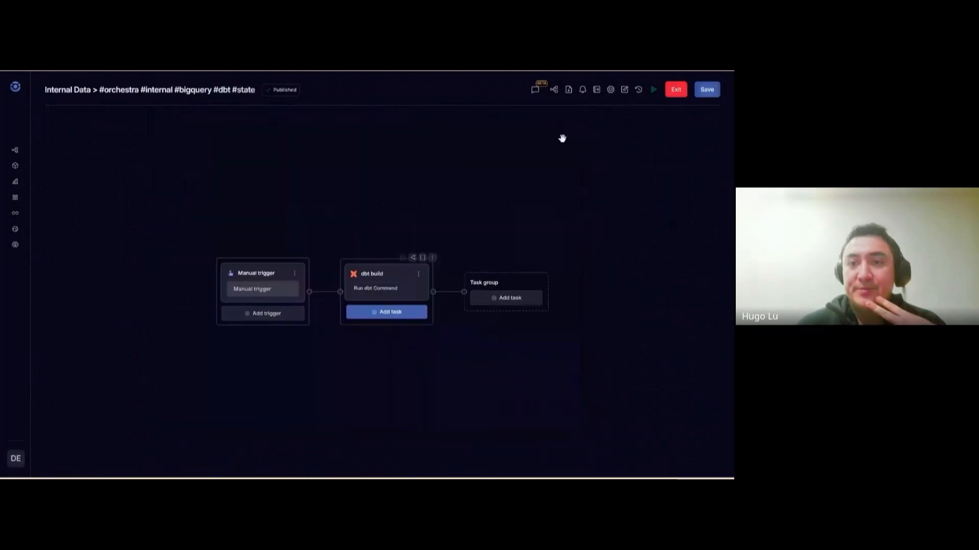
{"action": "left_click", "coordinate": [554, 92]}
{"action": "left_click", "coordinate": [447, 295]}
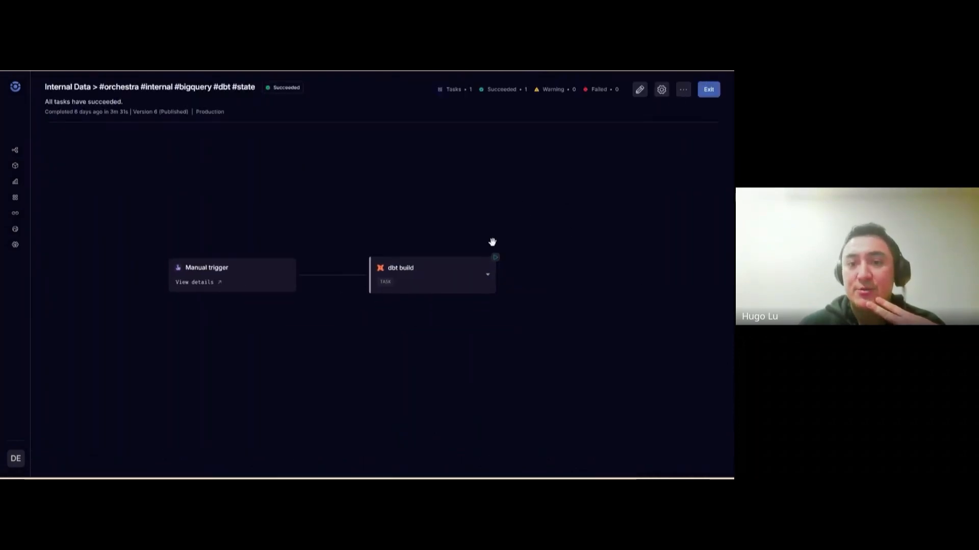
Open the dbt build task's logs and read the dbt command output (PASS=199 WARN=17 ERROR=0)
{"action": "left_click", "coordinate": [463, 280]}
{"action": "left_click", "coordinate": [469, 304]}
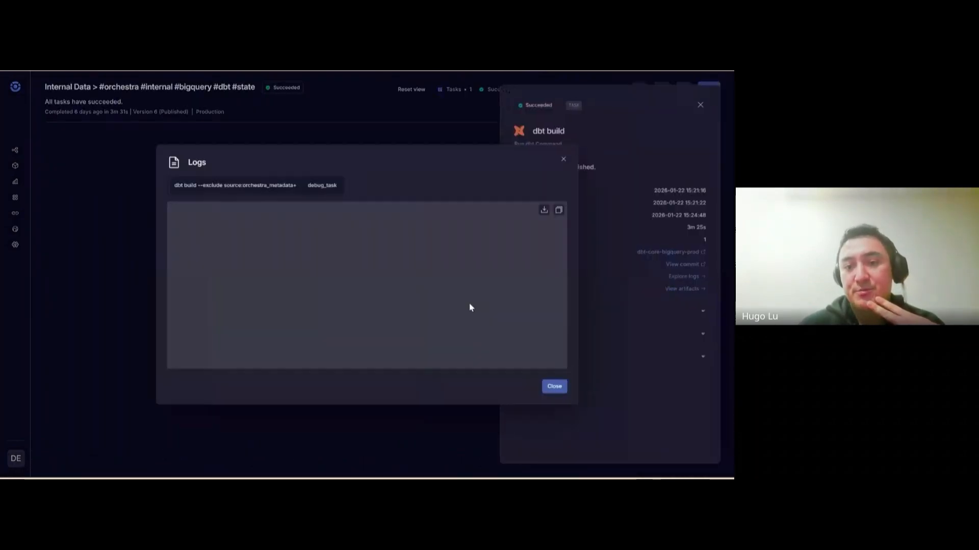
{"action": "scroll", "coordinate": [411, 310], "scroll_direction": "up", "scroll_amount": 15}
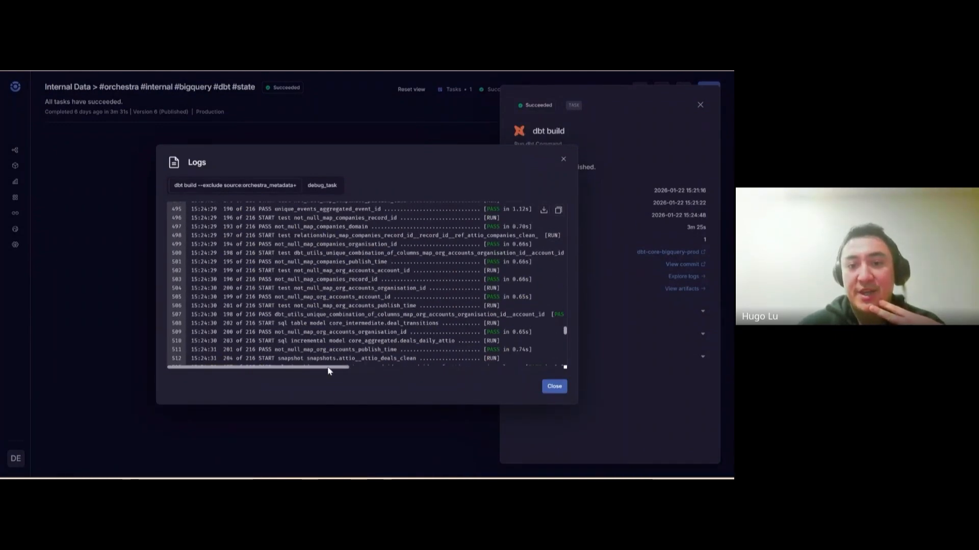
{"action": "left_click_drag", "start_coordinate": [329, 368], "coordinate": [407, 368]}
{"action": "scroll", "coordinate": [406, 346], "scroll_direction": "up", "scroll_amount": 6}
{"action": "scroll", "coordinate": [407, 346], "scroll_direction": "up", "scroll_amount": 3}
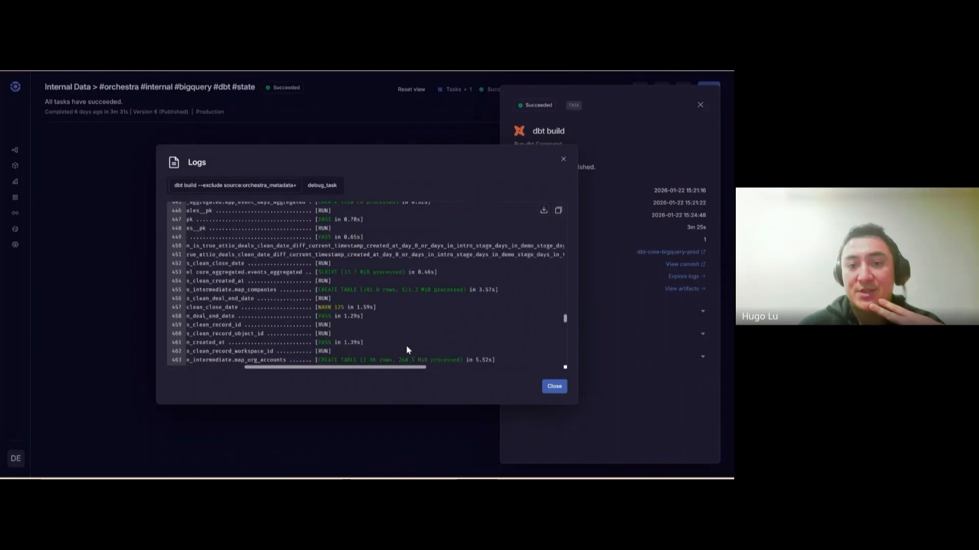
{"action": "scroll", "coordinate": [360, 323], "scroll_direction": "up", "scroll_amount": 15}
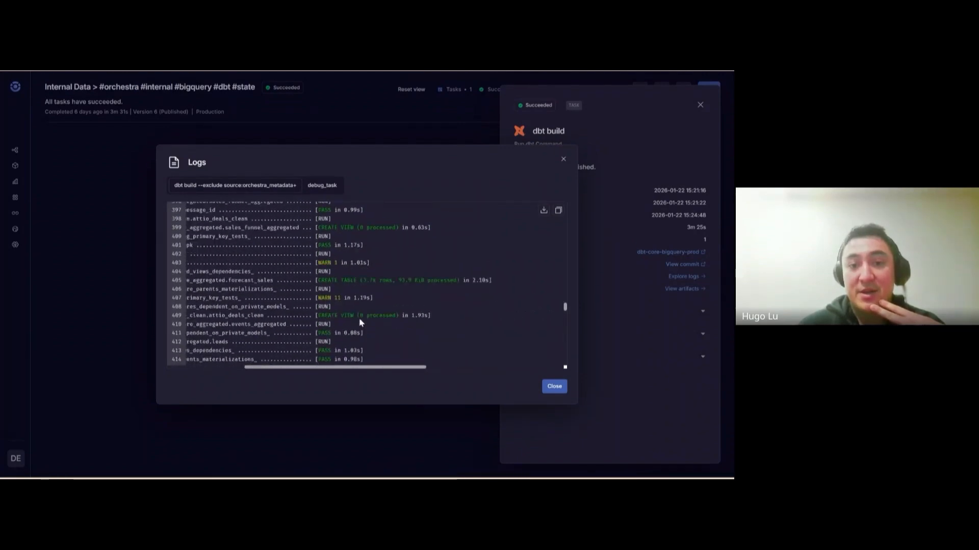
Check the debug_task log, then close the logs and task details
{"action": "left_click", "coordinate": [322, 186]}
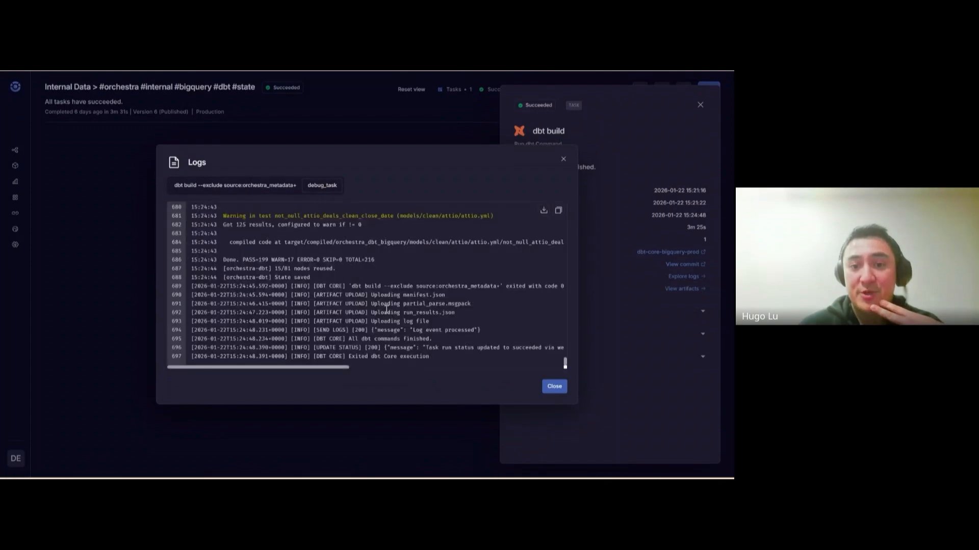
{"action": "scroll", "coordinate": [386, 308], "scroll_direction": "up", "scroll_amount": 5}
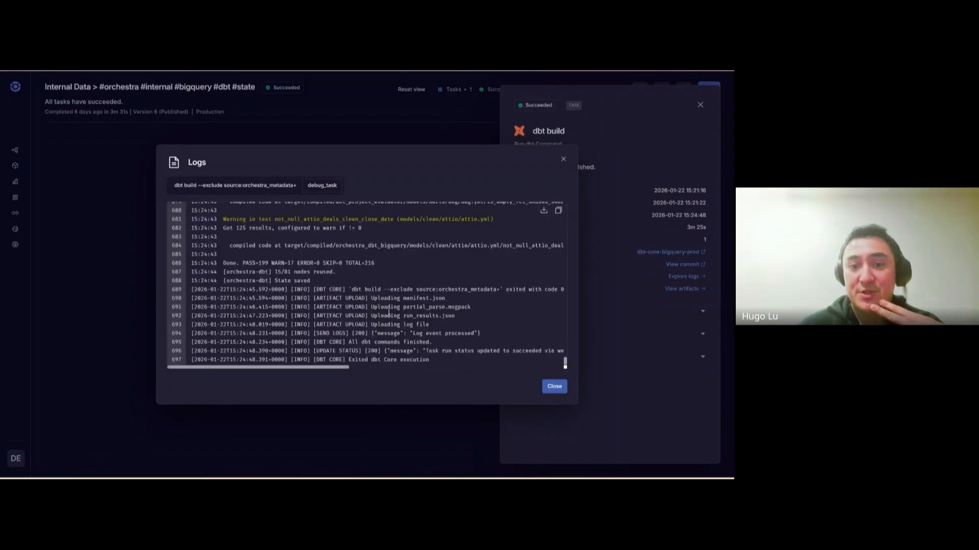
{"action": "left_click", "coordinate": [575, 151]}
{"action": "left_click", "coordinate": [700, 105]}
Turn on Show operations in the graph display options and pan to the stg_nodes card
{"action": "left_click", "coordinate": [683, 89]}
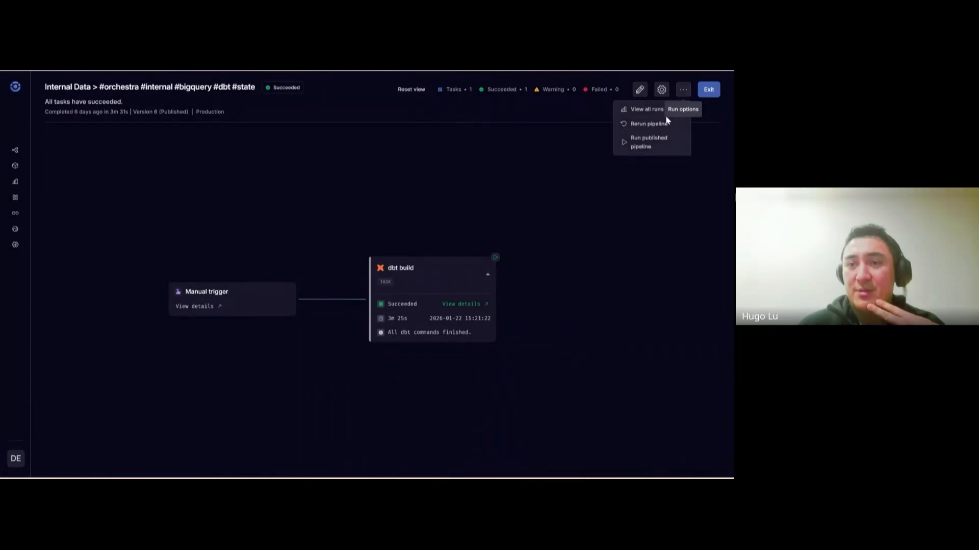
{"action": "left_click", "coordinate": [661, 89]}
{"action": "left_click", "coordinate": [661, 90]}
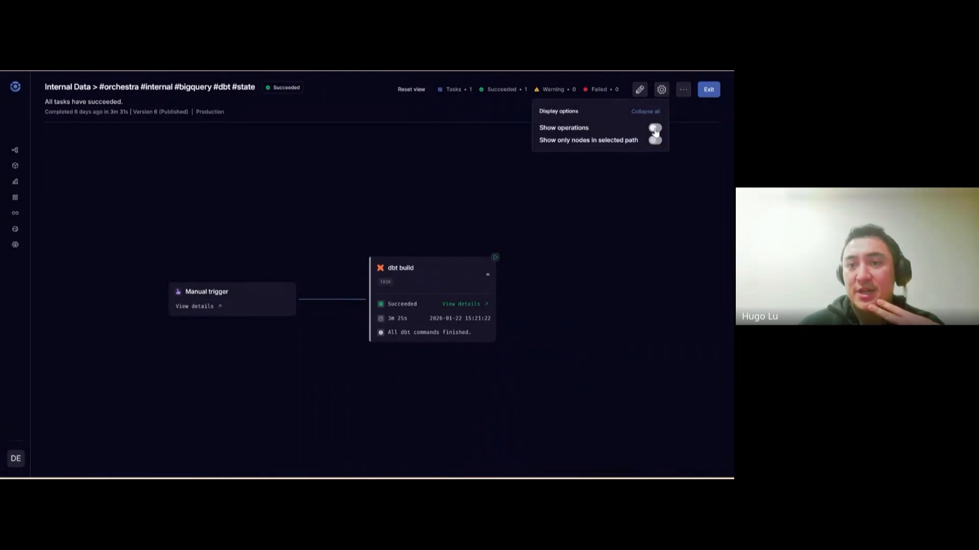
{"action": "left_click", "coordinate": [655, 130]}
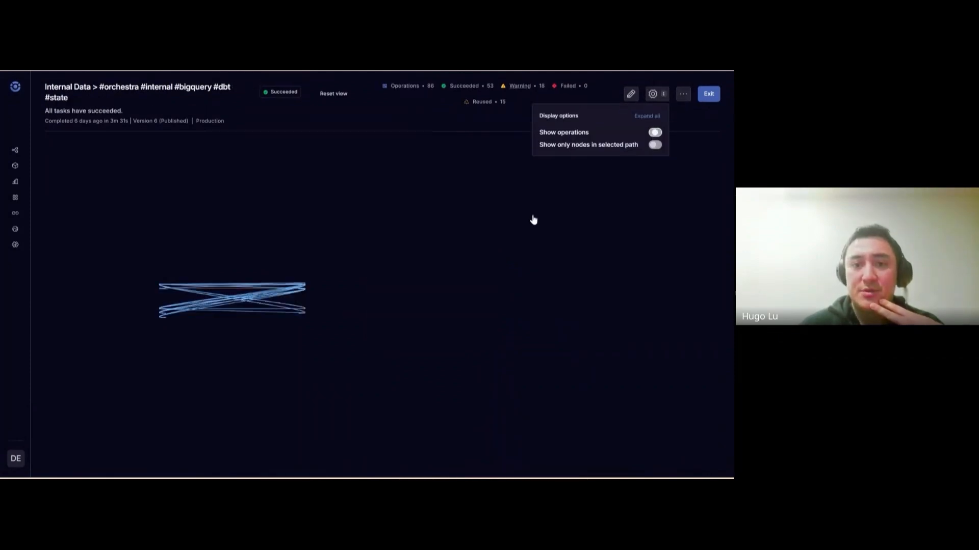
{"action": "left_click", "coordinate": [649, 116]}
{"action": "left_click", "coordinate": [649, 119]}
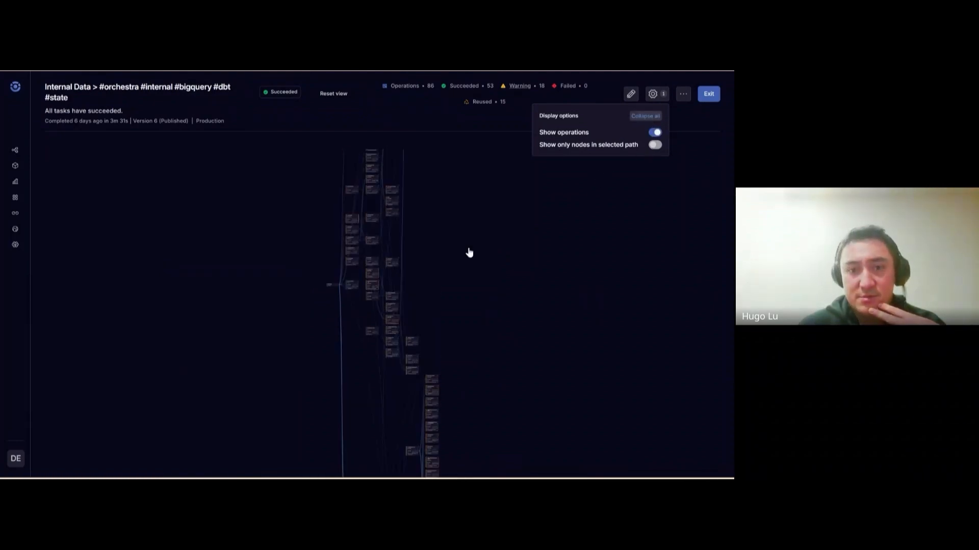
{"action": "left_click_drag", "start_coordinate": [483, 352], "coordinate": [498, 296]}
{"action": "scroll", "coordinate": [400, 294], "scroll_direction": "up", "scroll_amount": 9}
{"action": "scroll", "coordinate": [401, 294], "scroll_direction": "up", "scroll_amount": 8}
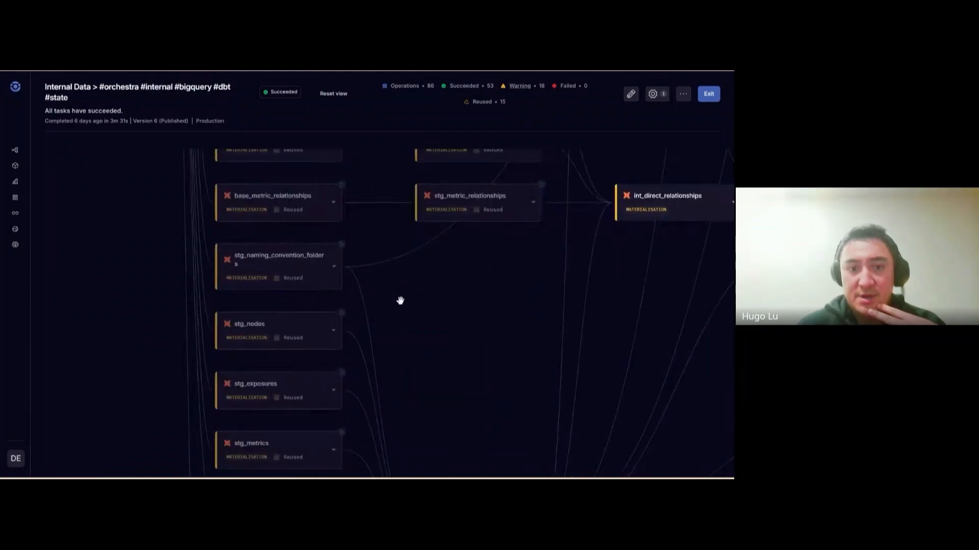
{"action": "left_click_drag", "start_coordinate": [411, 332], "coordinate": [347, 284]}
Open the stg_nodes operation details and inspect its status message
{"action": "left_click", "coordinate": [216, 283]}
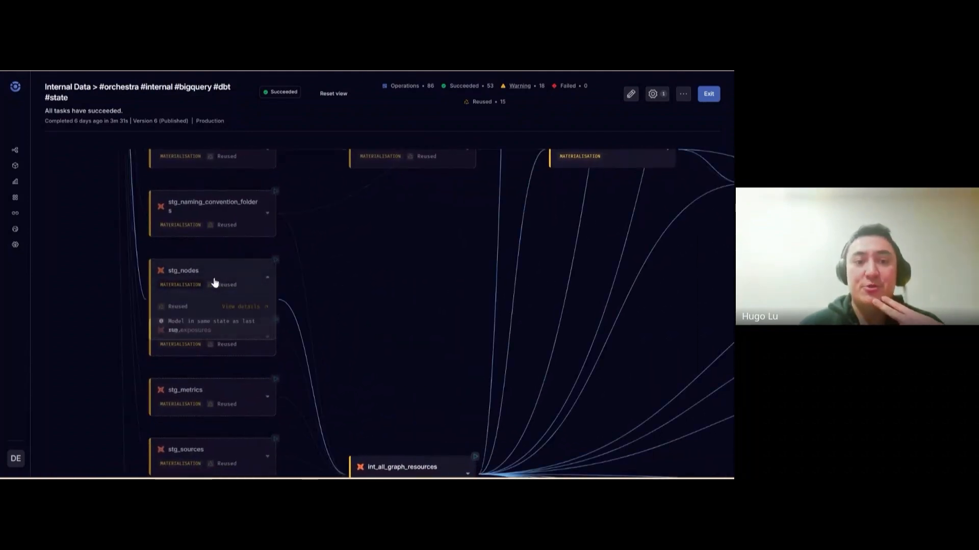
{"action": "left_click", "coordinate": [241, 307]}
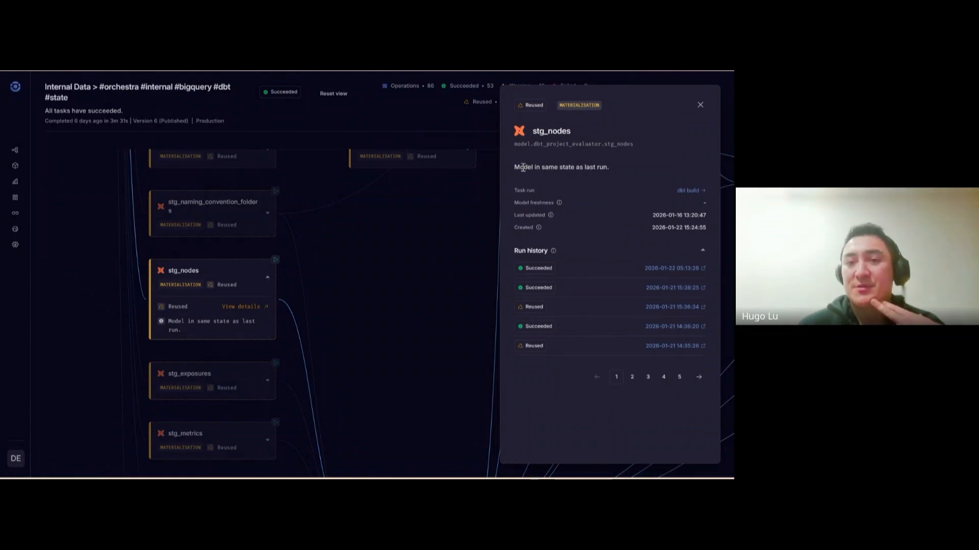
{"action": "left_click_drag", "start_coordinate": [523, 167], "coordinate": [588, 167]}
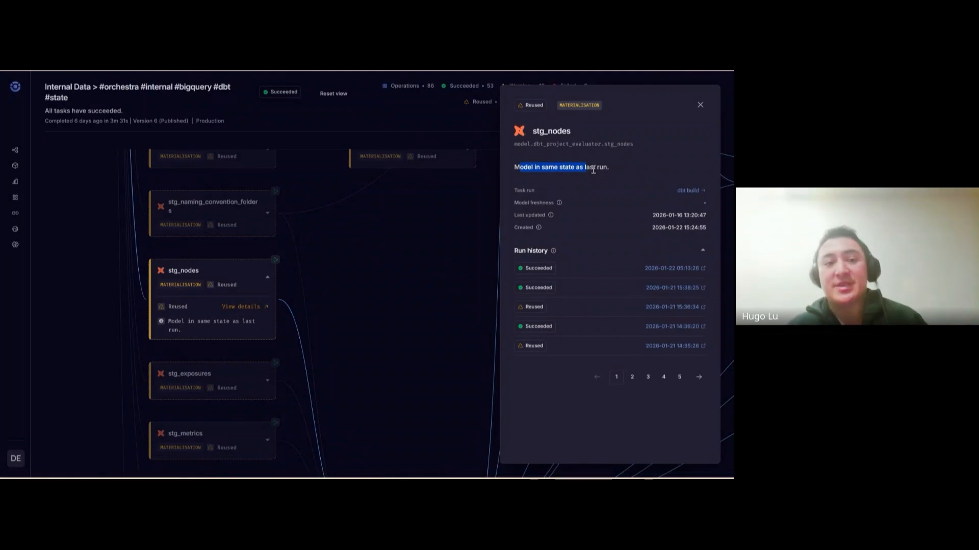
{"action": "left_click", "coordinate": [593, 169]}
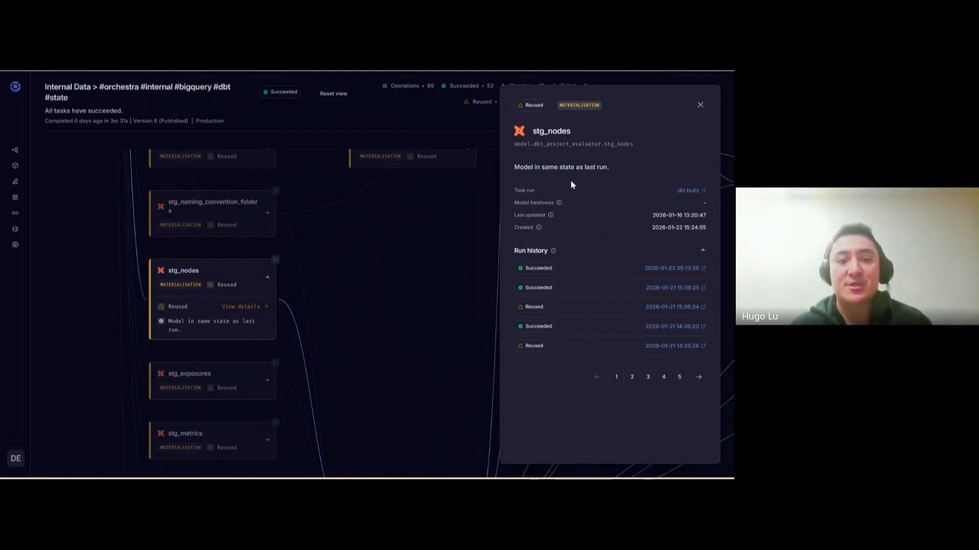
{"action": "left_click", "coordinate": [700, 106]}
Enable Show only nodes in selected path and frame stg_nodes with its downstream operations
{"action": "left_click", "coordinate": [659, 98]}
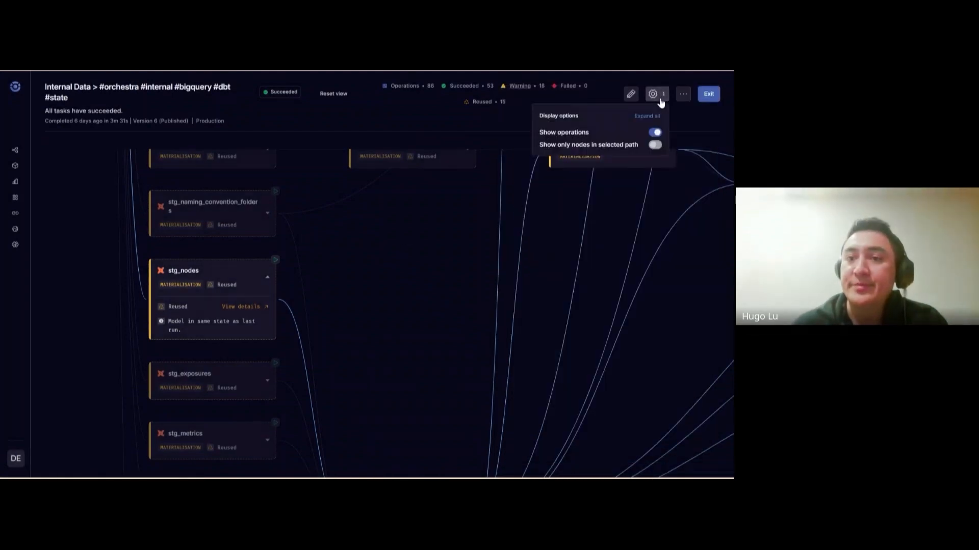
{"action": "left_click", "coordinate": [655, 145]}
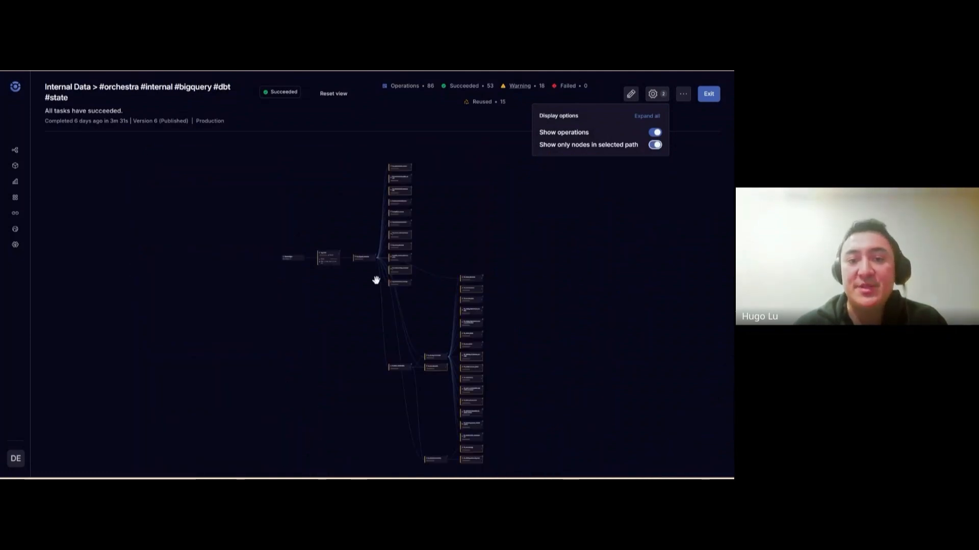
{"action": "scroll", "coordinate": [375, 279], "scroll_direction": "up", "scroll_amount": 10}
{"action": "left_click_drag", "start_coordinate": [271, 256], "coordinate": [367, 342]}
{"action": "scroll", "coordinate": [341, 312], "scroll_direction": "up", "scroll_amount": 2}
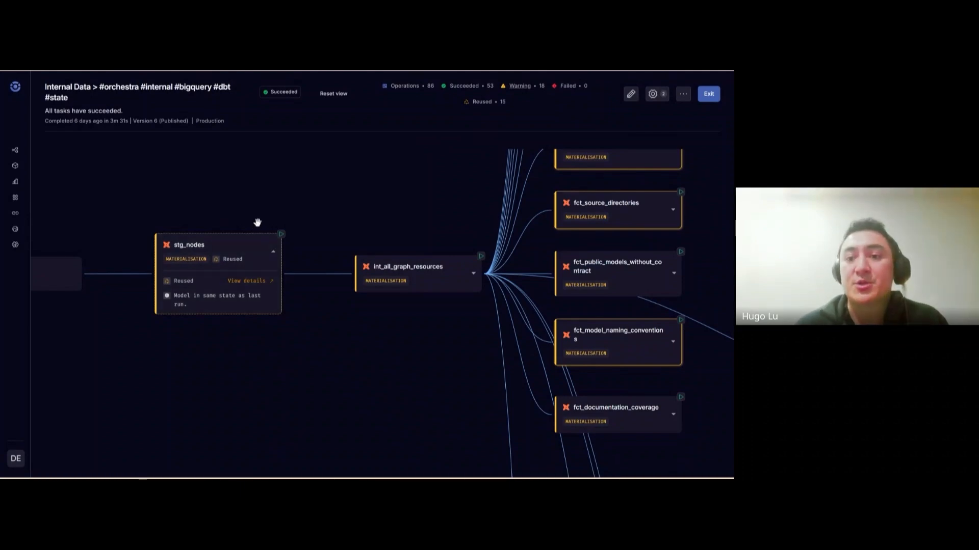
{"action": "left_click_drag", "start_coordinate": [324, 329], "coordinate": [357, 370]}
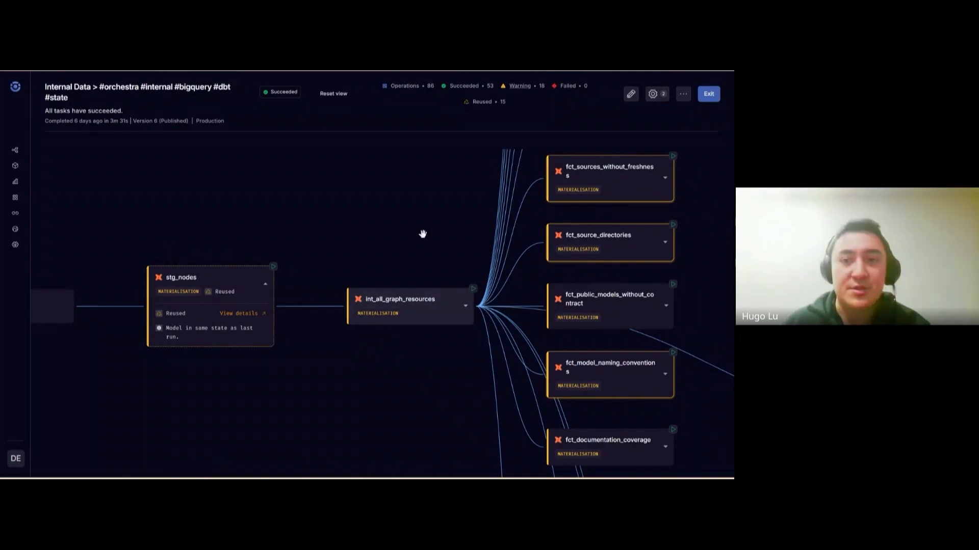
{"action": "left_click_drag", "start_coordinate": [428, 236], "coordinate": [369, 214]}
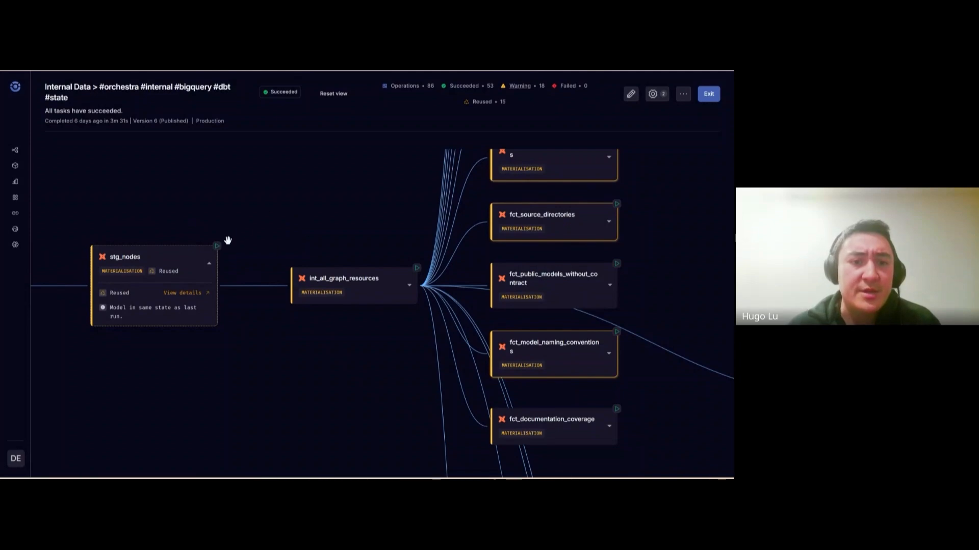
Start a rerun of stg_nodes, then dismiss it without running
{"action": "left_click", "coordinate": [217, 246]}
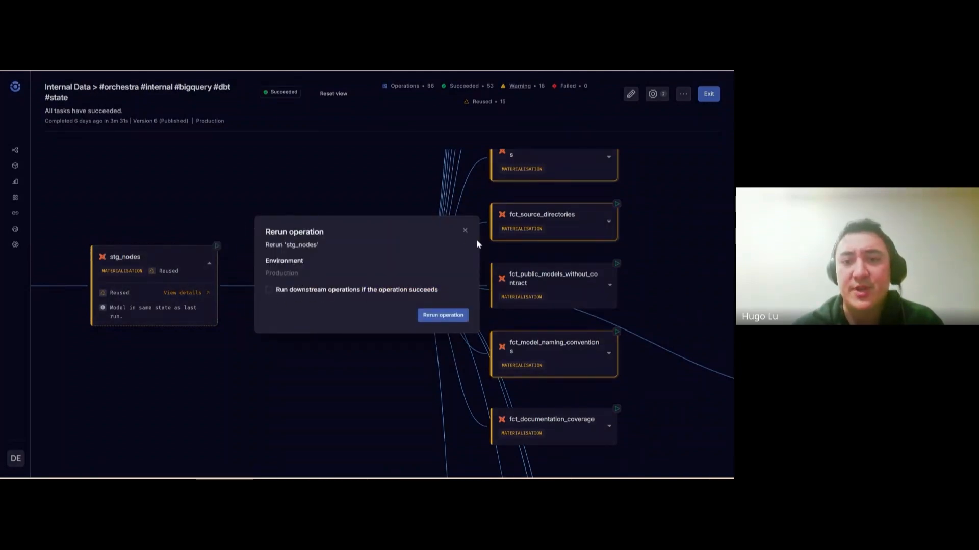
{"action": "left_click", "coordinate": [464, 232]}
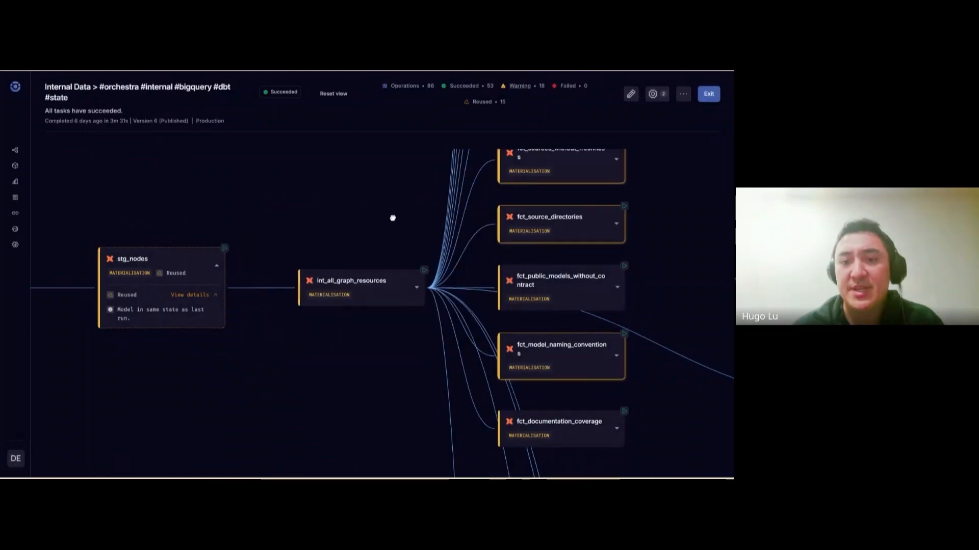
{"action": "left_click", "coordinate": [652, 93]}
Toggle Show operations off and back on, then pan to the warning on fct_rejoining_of_upstream_concepts
{"action": "left_click", "coordinate": [655, 132]}
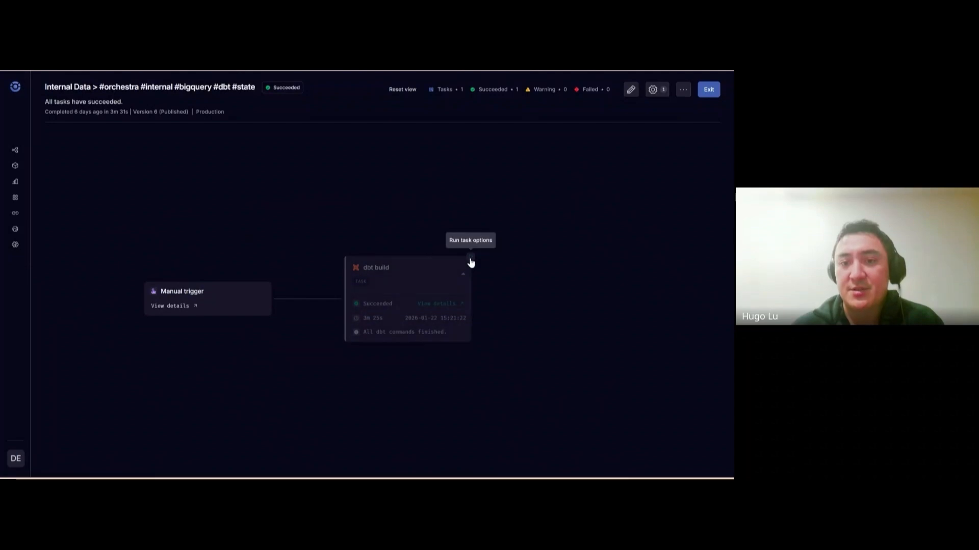
{"action": "left_click", "coordinate": [654, 89]}
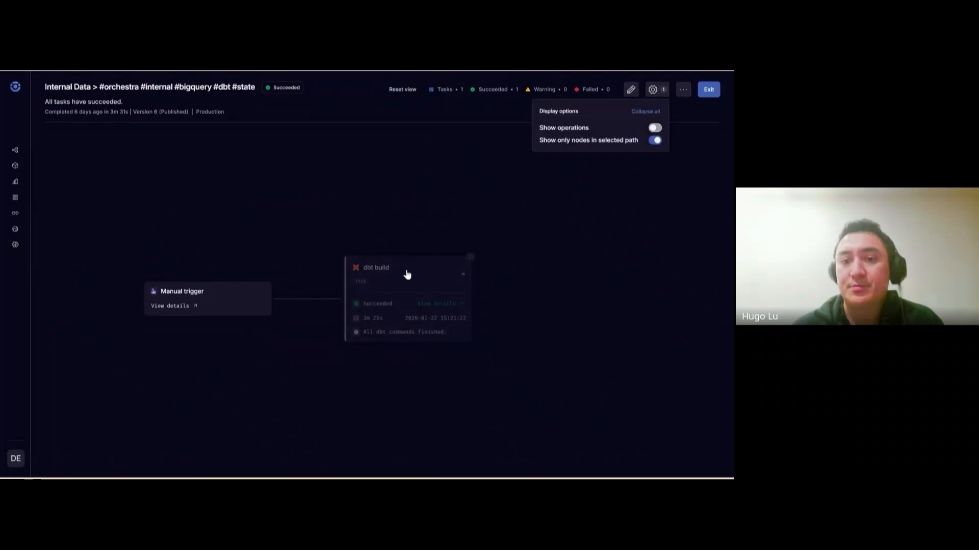
{"action": "scroll", "coordinate": [491, 323], "scroll_direction": "up", "scroll_amount": 10}
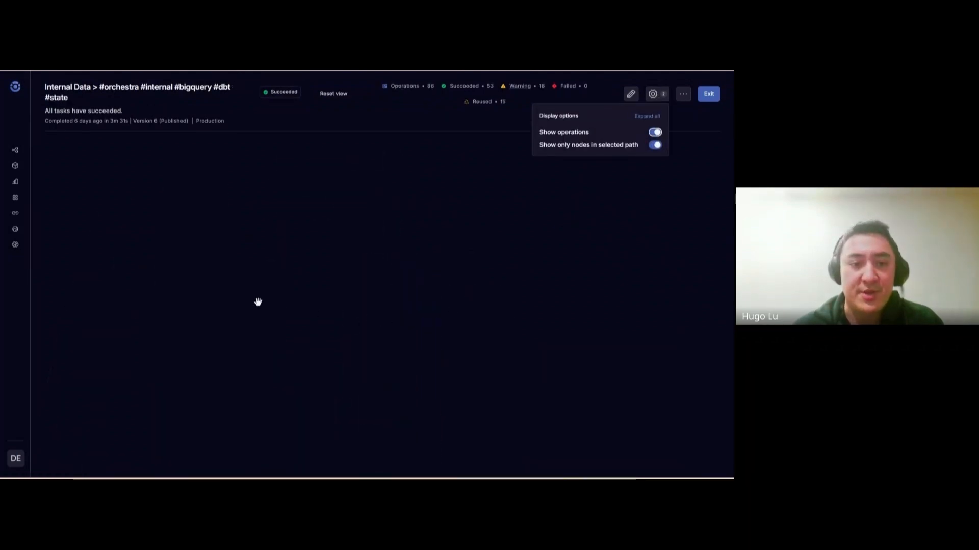
{"action": "left_click_drag", "start_coordinate": [258, 301], "coordinate": [561, 297]}
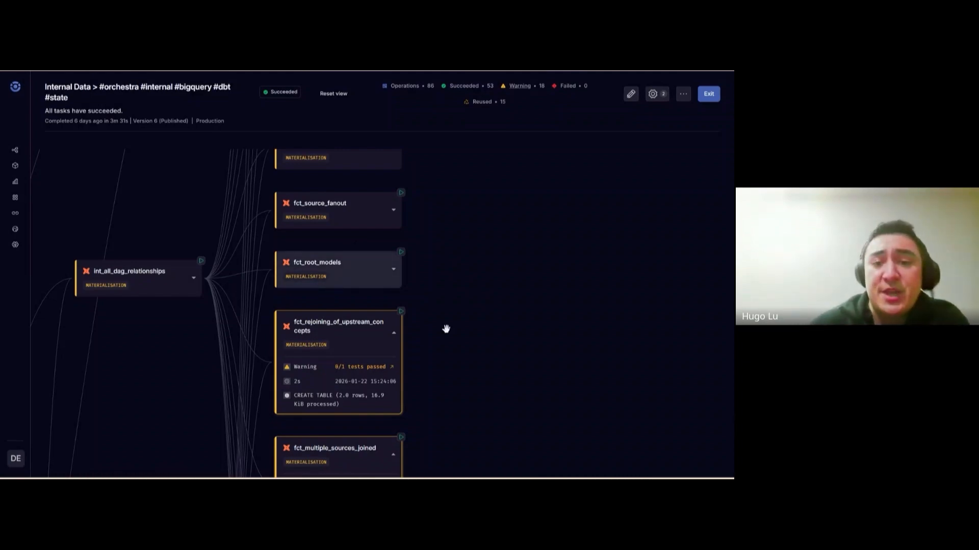
{"action": "left_click_drag", "start_coordinate": [442, 323], "coordinate": [451, 346]}
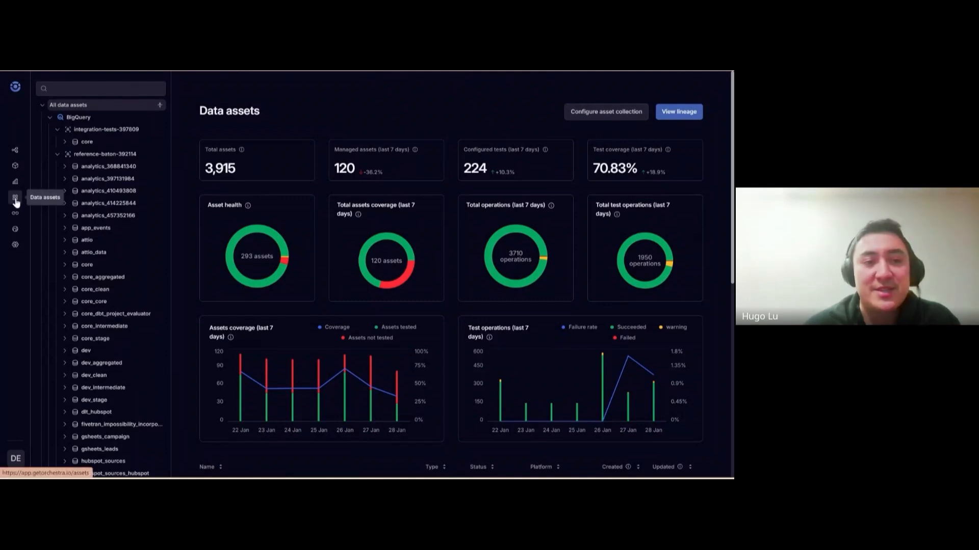
Collapse the BigQuery, Databricks, DuckDB, Fabric (SQL), PostgreSQL, Power BI and Snowflake asset trees
{"action": "left_click", "coordinate": [50, 117]}
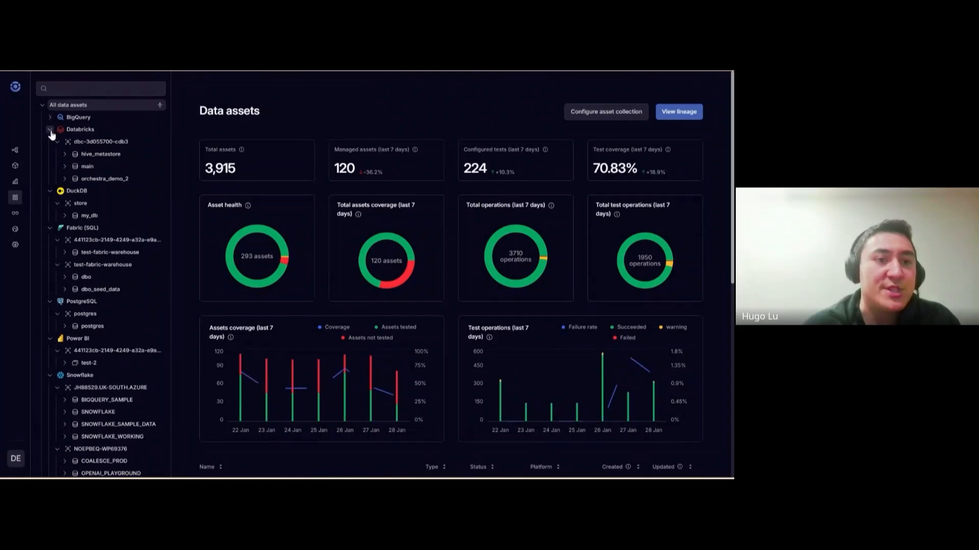
{"action": "left_click", "coordinate": [50, 129]}
{"action": "left_click", "coordinate": [50, 142]}
{"action": "left_click", "coordinate": [50, 154]}
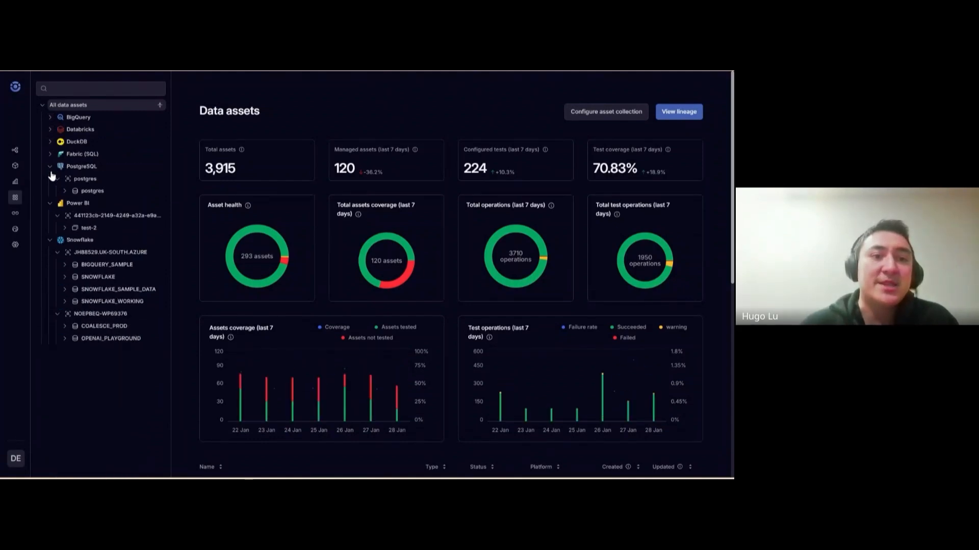
{"action": "left_click", "coordinate": [50, 166]}
{"action": "left_click", "coordinate": [50, 179]}
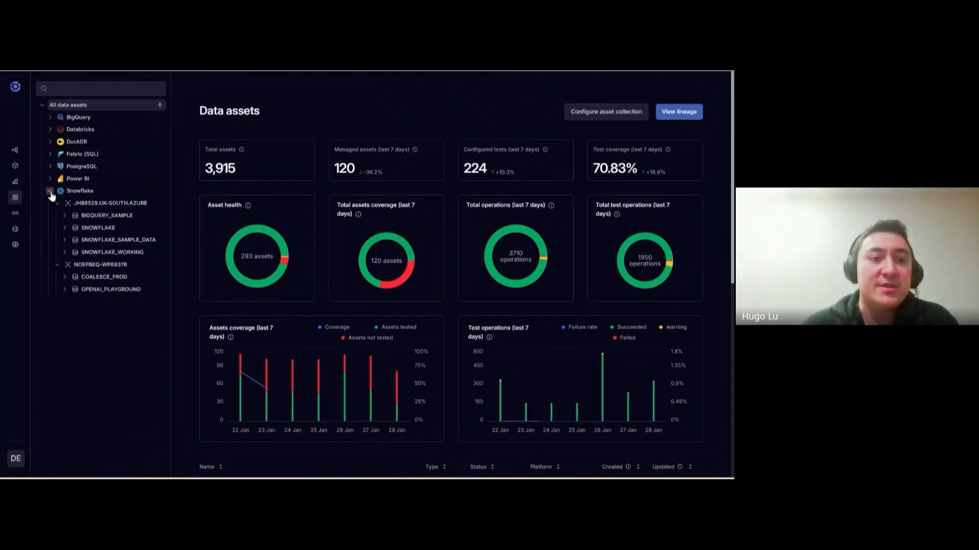
{"action": "left_click", "coordinate": [49, 190]}
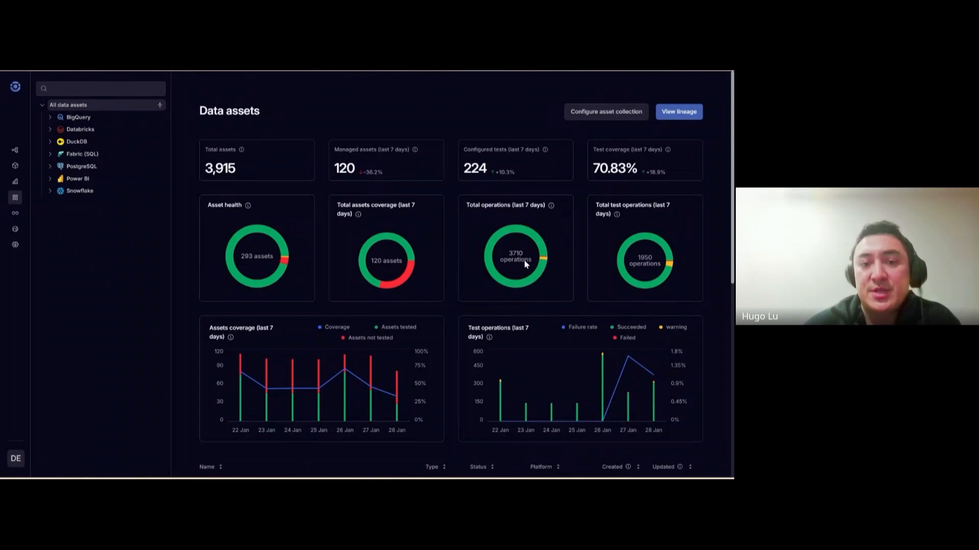
{"action": "mouse_move", "coordinate": [385, 287]}
{"action": "scroll", "coordinate": [551, 353], "scroll_direction": "down", "scroll_amount": 2}
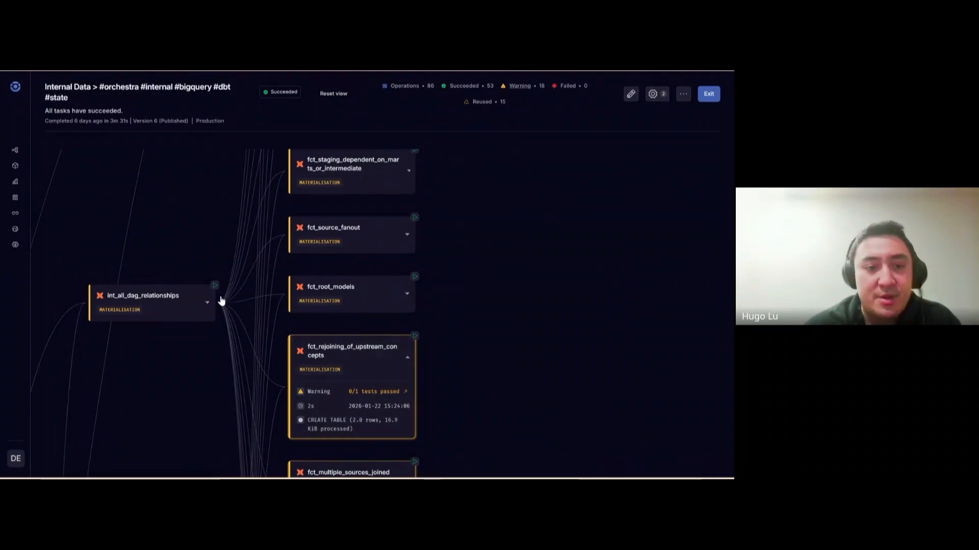
Pan around the Internal Data run graph to view the operations near int_all_graph_resources
{"action": "left_click_drag", "start_coordinate": [77, 368], "coordinate": [350, 339]}
{"action": "scroll", "coordinate": [350, 338], "scroll_direction": "down", "scroll_amount": 1}
{"action": "scroll", "coordinate": [351, 338], "scroll_direction": "down", "scroll_amount": 10}
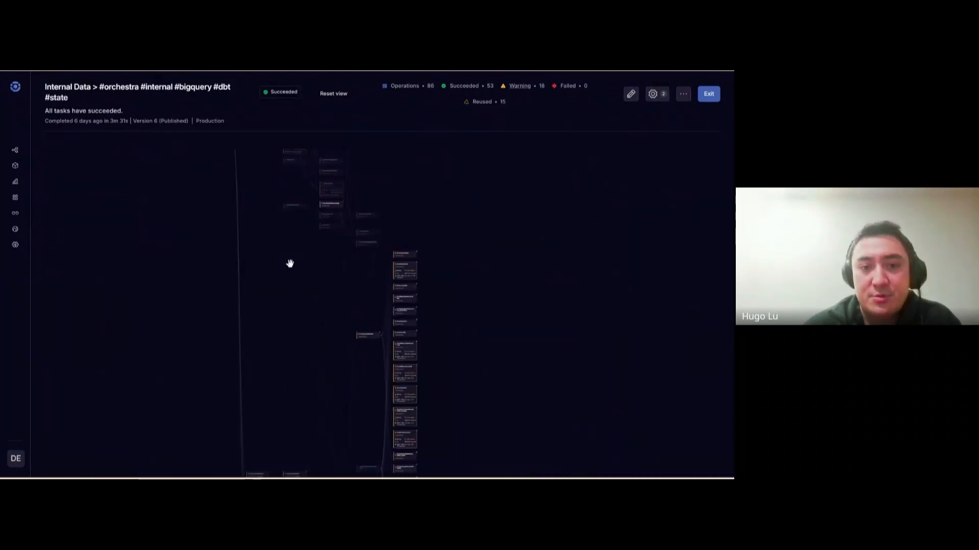
{"action": "left_click_drag", "start_coordinate": [290, 263], "coordinate": [298, 378]}
{"action": "scroll", "coordinate": [275, 316], "scroll_direction": "up", "scroll_amount": 10}
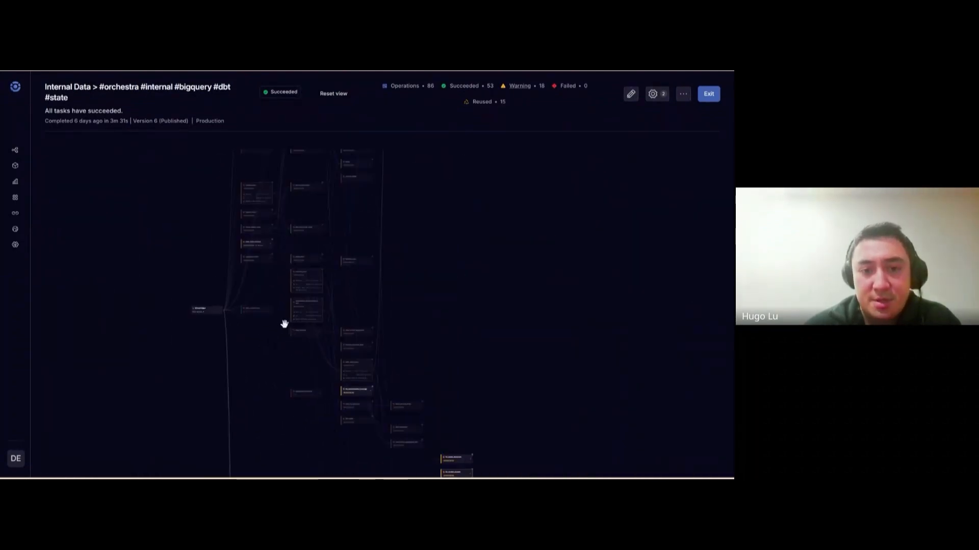
{"action": "scroll", "coordinate": [268, 367], "scroll_direction": "down", "scroll_amount": 10}
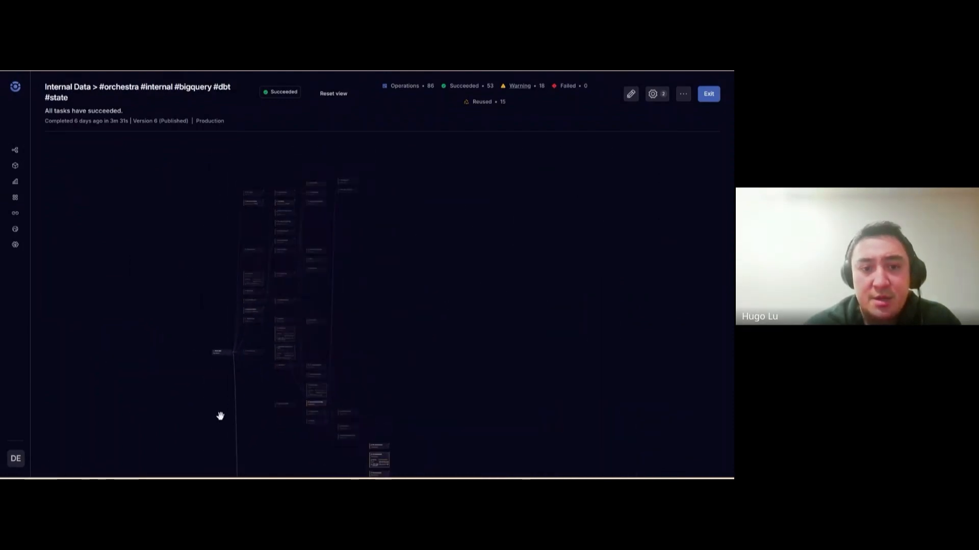
{"action": "left_click_drag", "start_coordinate": [219, 416], "coordinate": [203, 177]}
{"action": "left_click_drag", "start_coordinate": [244, 278], "coordinate": [234, 216]}
{"action": "scroll", "coordinate": [229, 339], "scroll_direction": "up", "scroll_amount": 10}
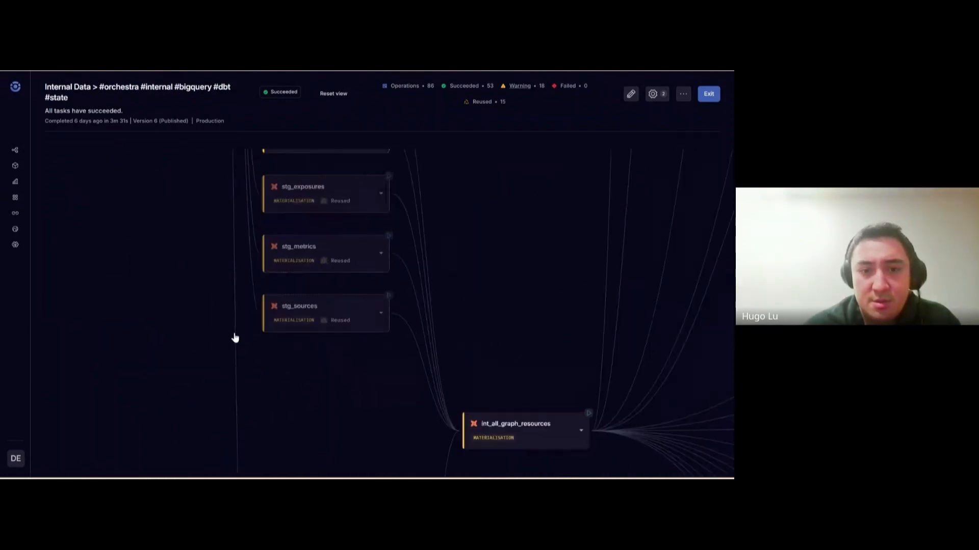
{"action": "left_click_drag", "start_coordinate": [209, 265], "coordinate": [94, 247]}
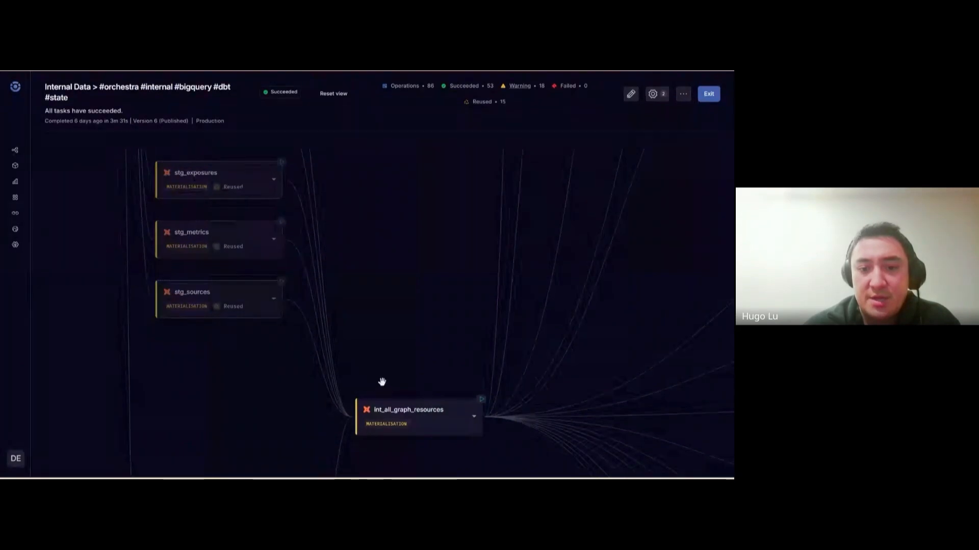
{"action": "left_click_drag", "start_coordinate": [396, 324], "coordinate": [391, 289]}
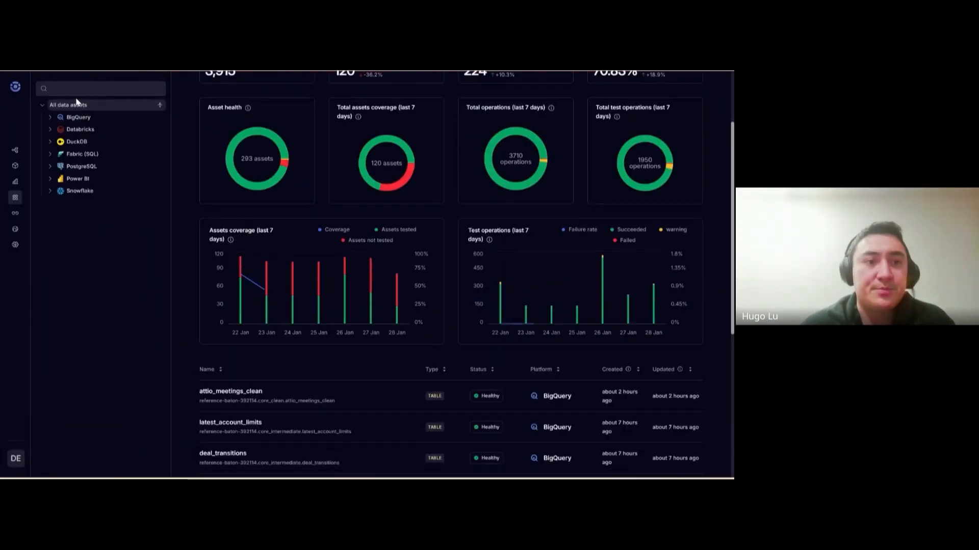
Search the asset tree for stg_sources, open the table and review its SQL model
{"action": "left_click", "coordinate": [76, 89]}
{"action": "type", "text": "stg_sources"}
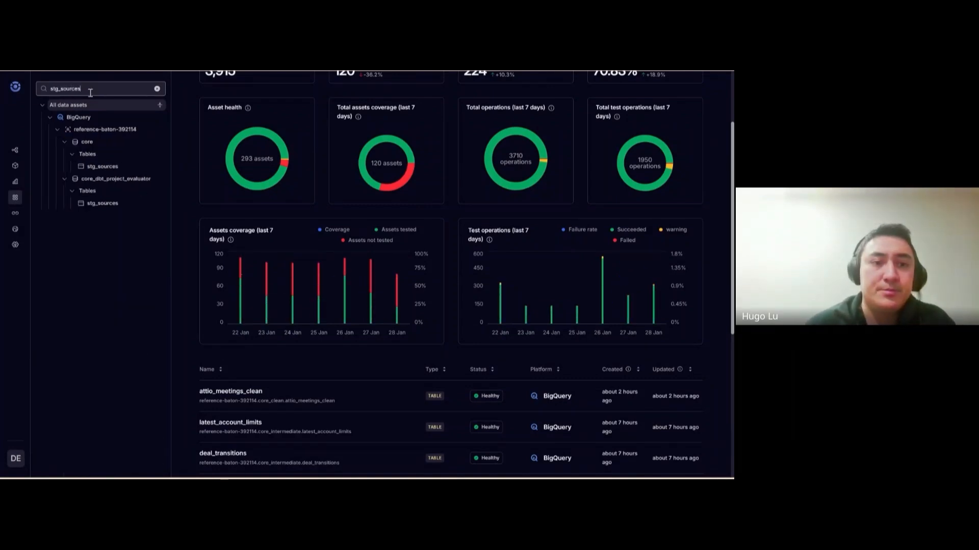
{"action": "left_click", "coordinate": [107, 204]}
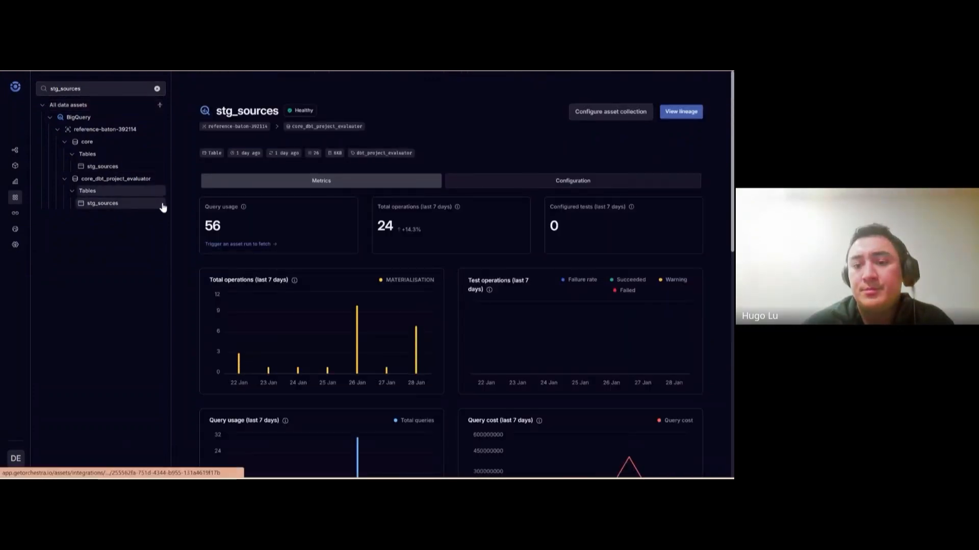
{"action": "scroll", "coordinate": [464, 316], "scroll_direction": "down", "scroll_amount": 5}
{"action": "scroll", "coordinate": [331, 296], "scroll_direction": "down", "scroll_amount": 5}
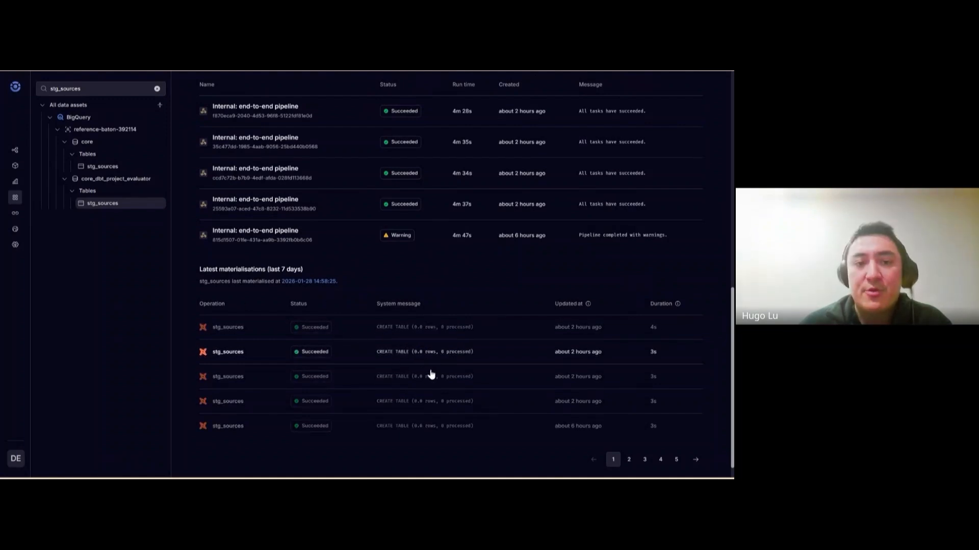
{"action": "scroll", "coordinate": [431, 376], "scroll_direction": "up", "scroll_amount": 10}
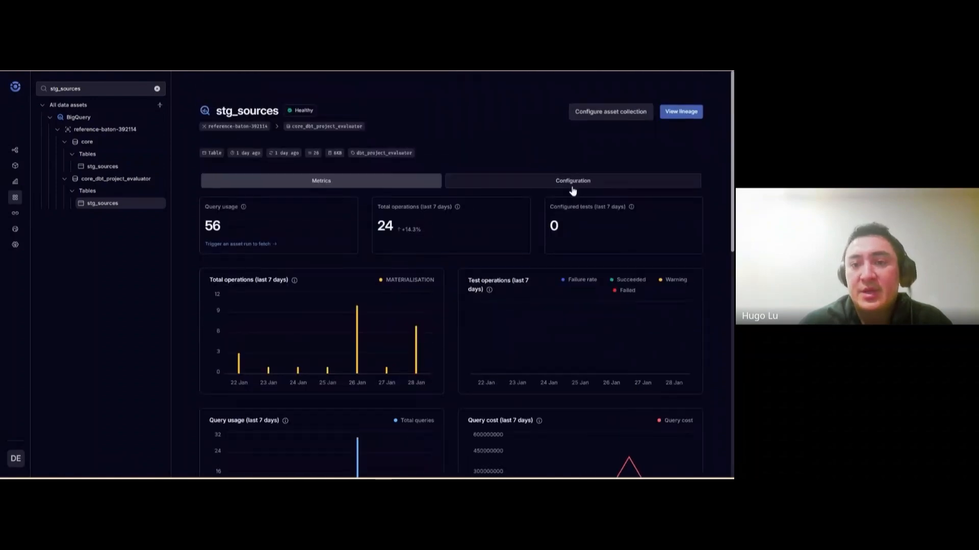
Show the stg_sources Configuration tab with the full configuration JSON expanded
{"action": "left_click", "coordinate": [572, 187]}
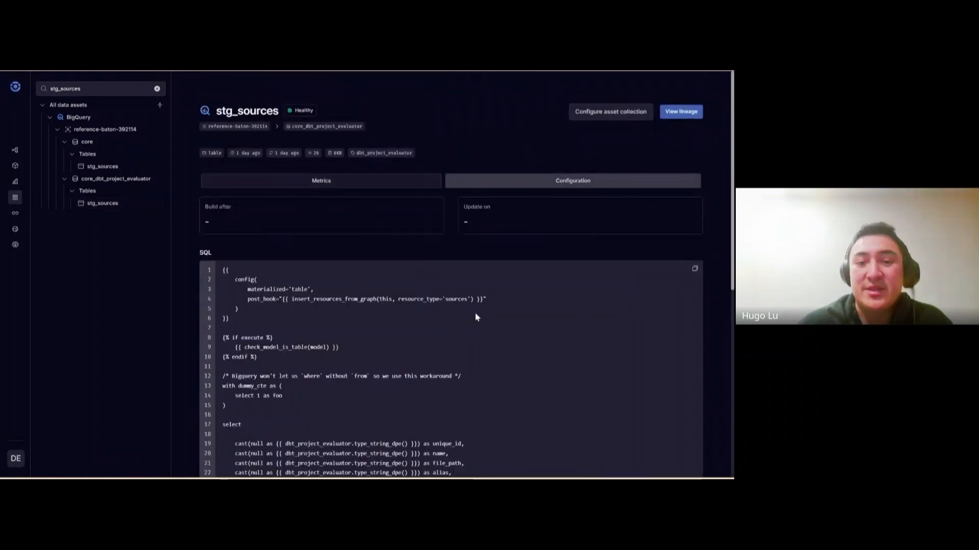
{"action": "scroll", "coordinate": [322, 332], "scroll_direction": "down", "scroll_amount": 7}
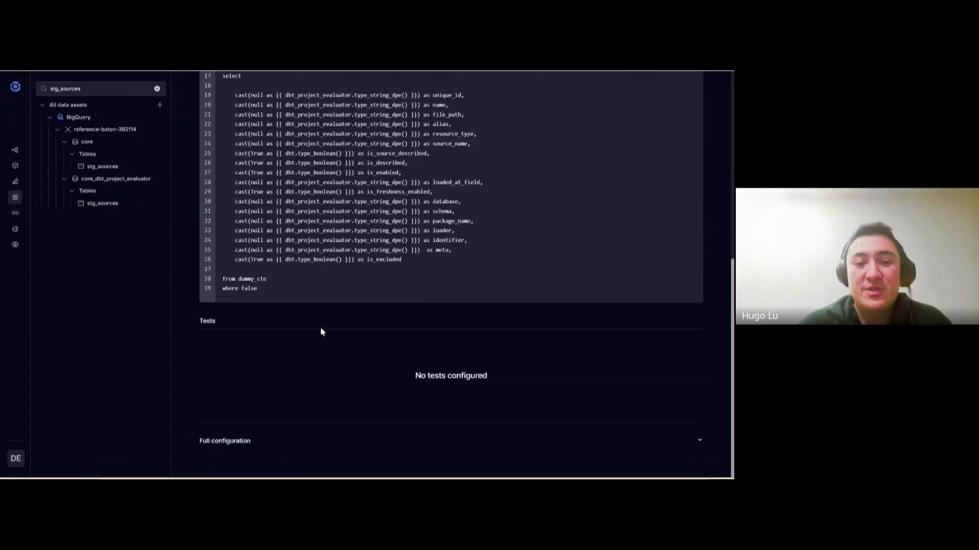
{"action": "double_click", "coordinate": [438, 376]}
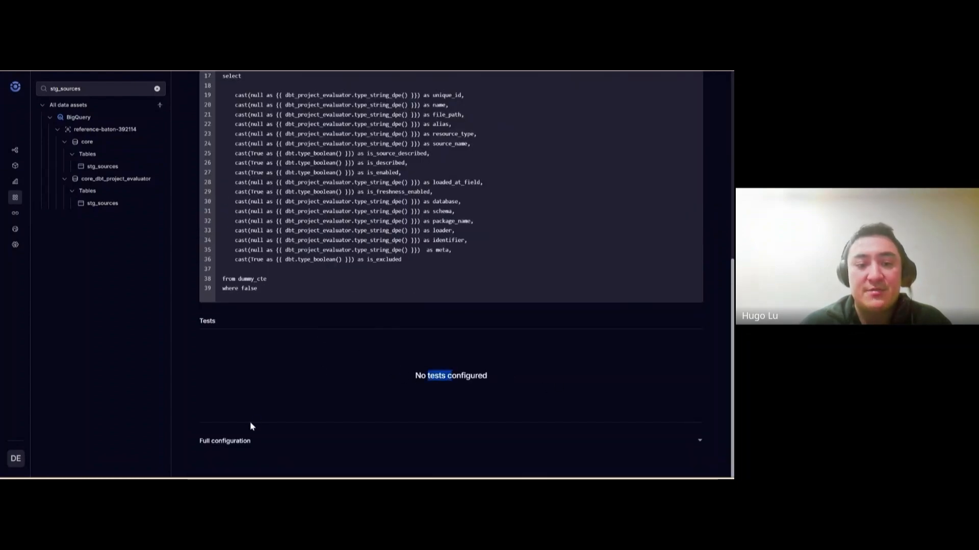
{"action": "left_click", "coordinate": [242, 440]}
{"action": "scroll", "coordinate": [408, 382], "scroll_direction": "down", "scroll_amount": 5}
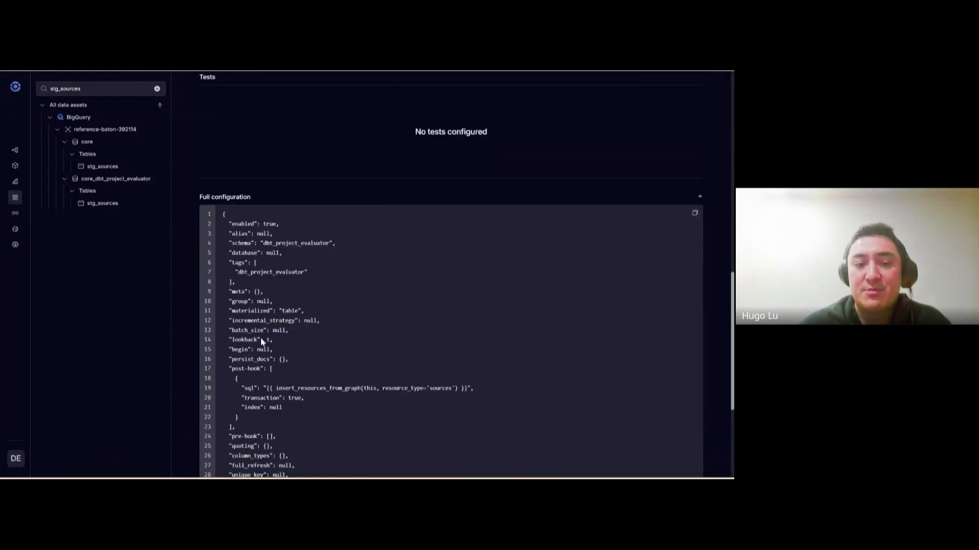
{"action": "scroll", "coordinate": [283, 330], "scroll_direction": "up", "scroll_amount": 12}
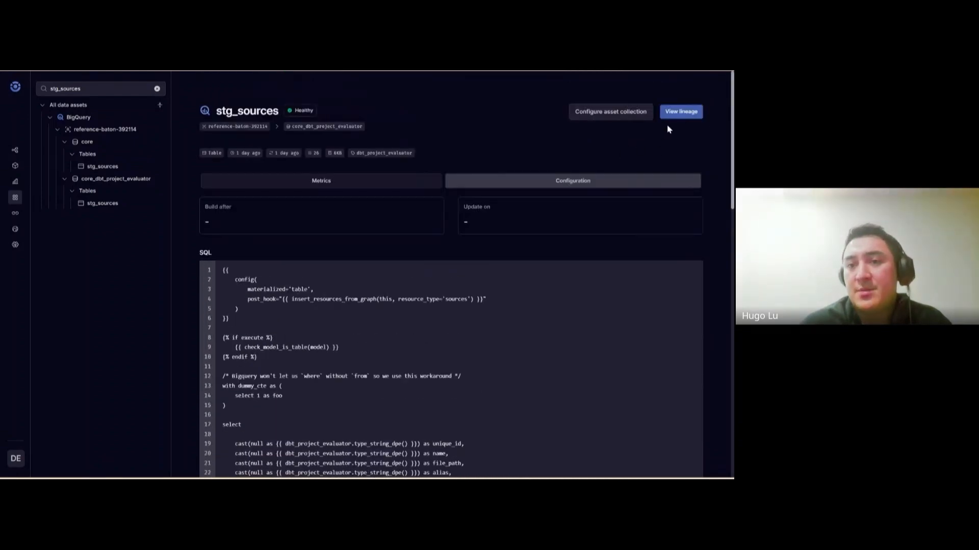
Open the stg_sources lineage graph with its downstream node added
{"action": "left_click", "coordinate": [683, 112]}
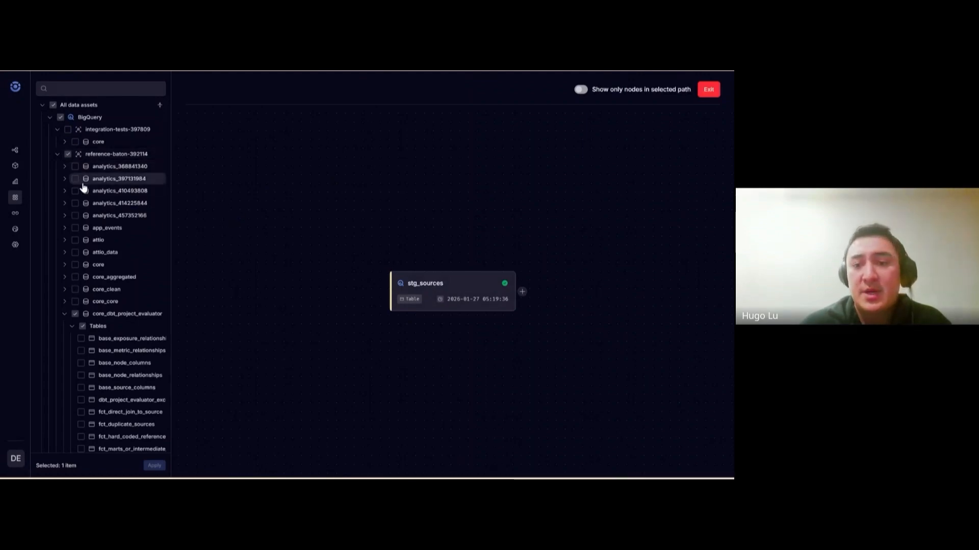
{"action": "left_click", "coordinate": [522, 292]}
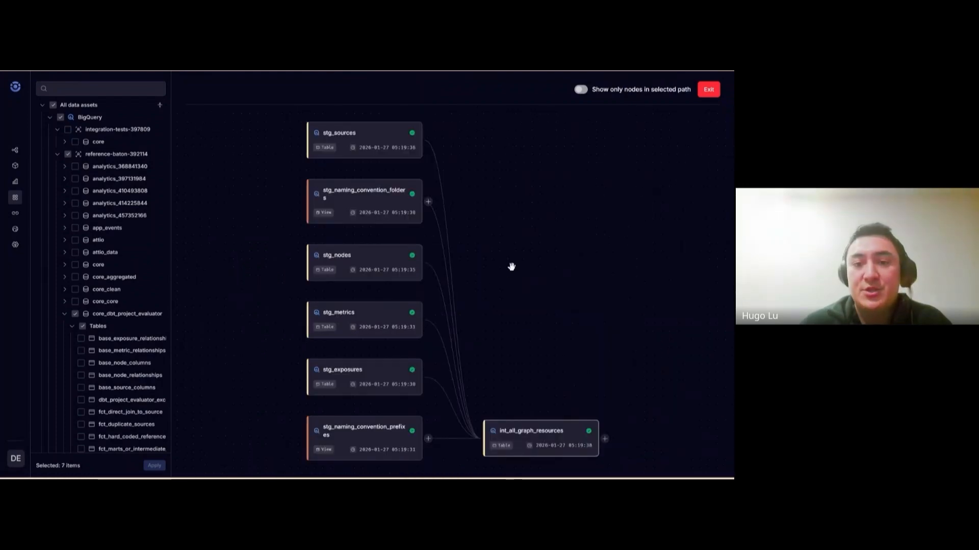
{"action": "left_click_drag", "start_coordinate": [511, 267], "coordinate": [468, 262]}
{"action": "left_click_drag", "start_coordinate": [502, 292], "coordinate": [481, 269]}
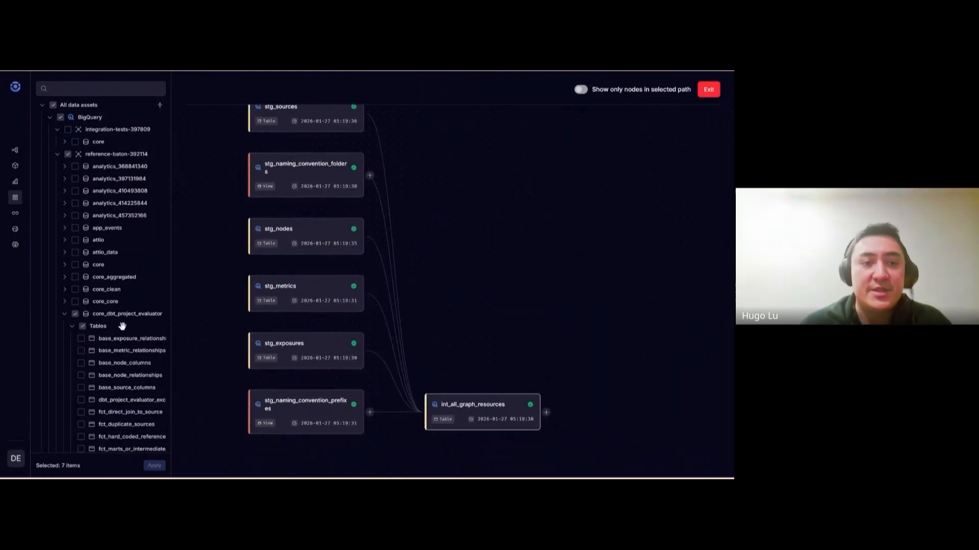
Add all Power BI dashboards to the lineage graph and show stg_metrics details
{"action": "left_click", "coordinate": [48, 118]}
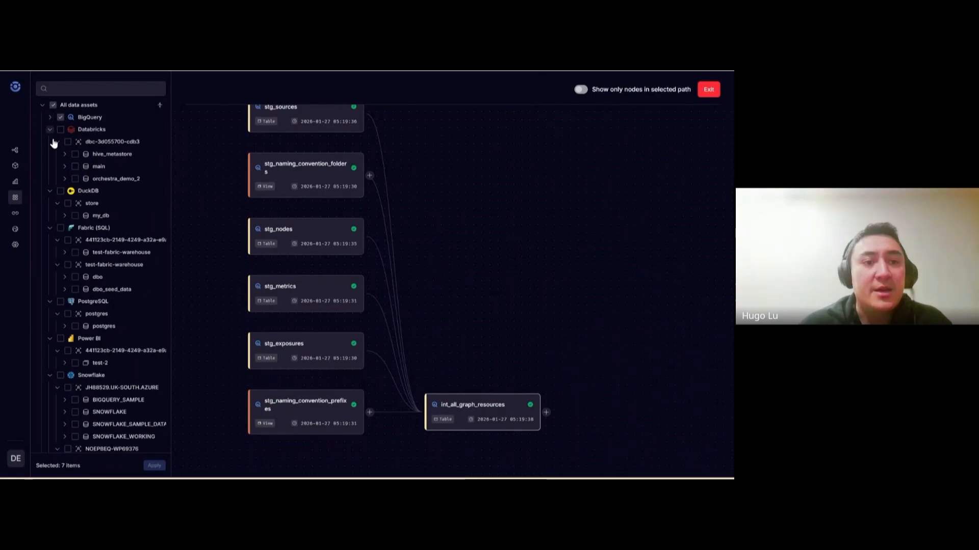
{"action": "left_click", "coordinate": [60, 338]}
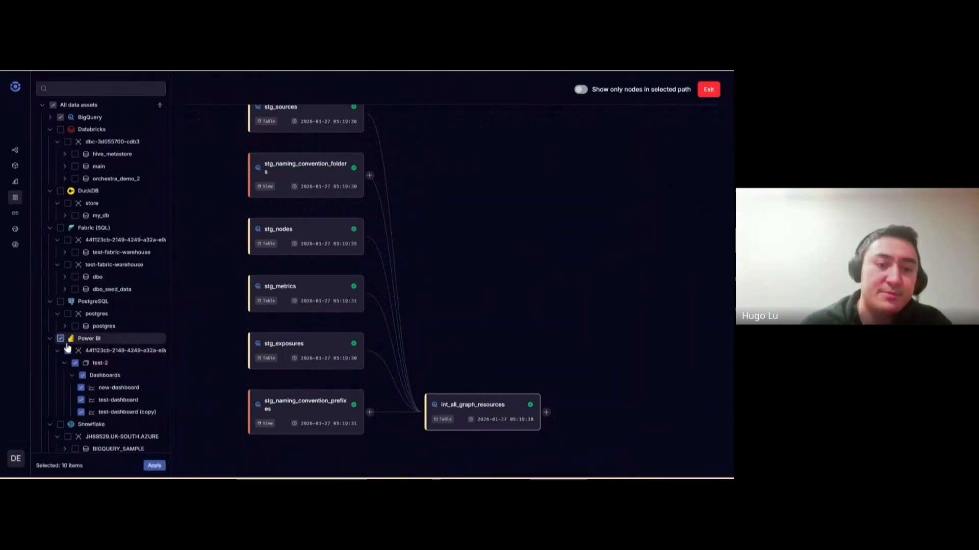
{"action": "left_click", "coordinate": [154, 467]}
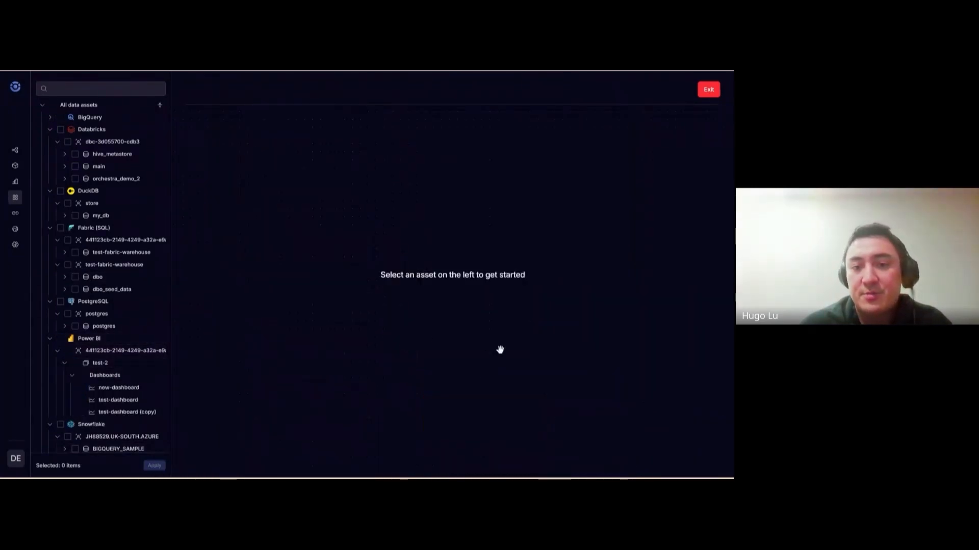
{"action": "scroll", "coordinate": [369, 367], "scroll_direction": "up", "scroll_amount": 3}
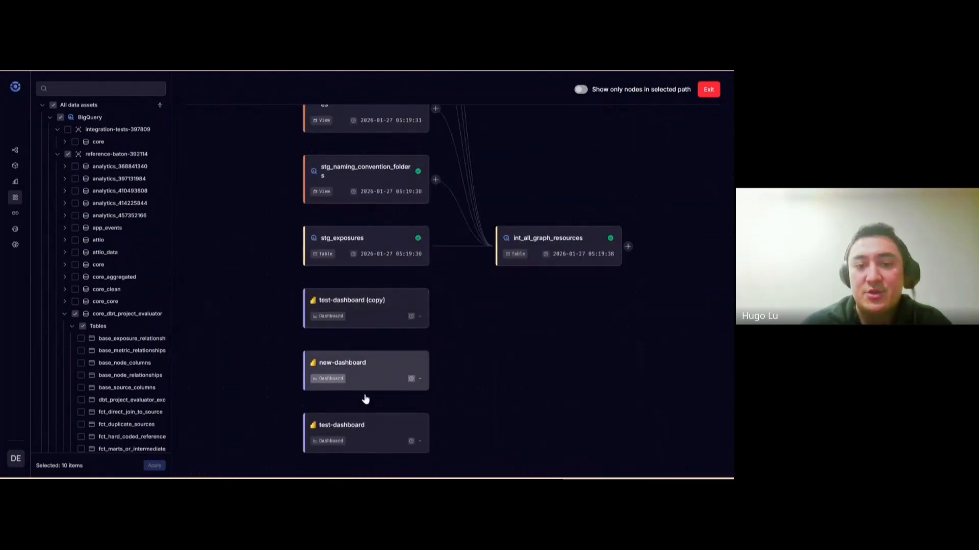
{"action": "scroll", "coordinate": [593, 383], "scroll_direction": "up", "scroll_amount": 3}
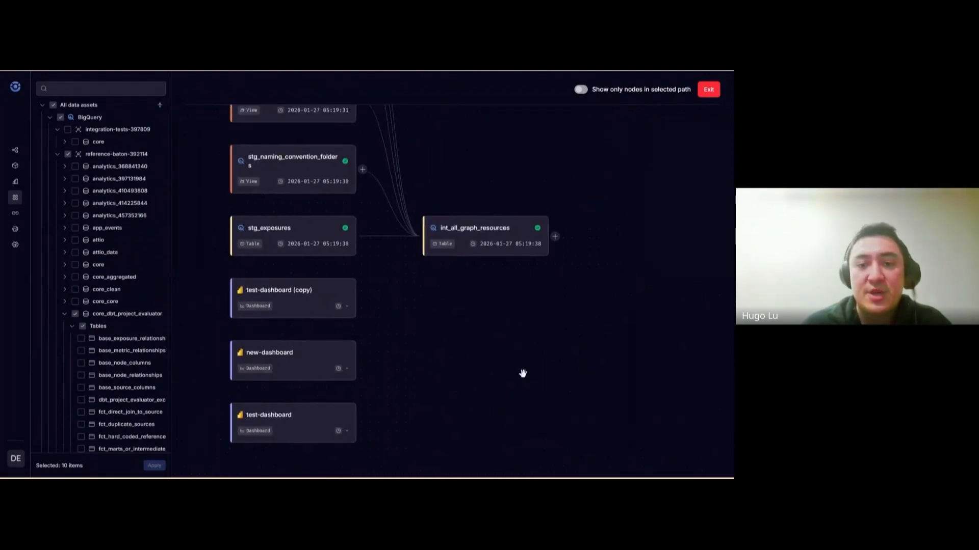
{"action": "scroll", "coordinate": [466, 256], "scroll_direction": "up", "scroll_amount": 5}
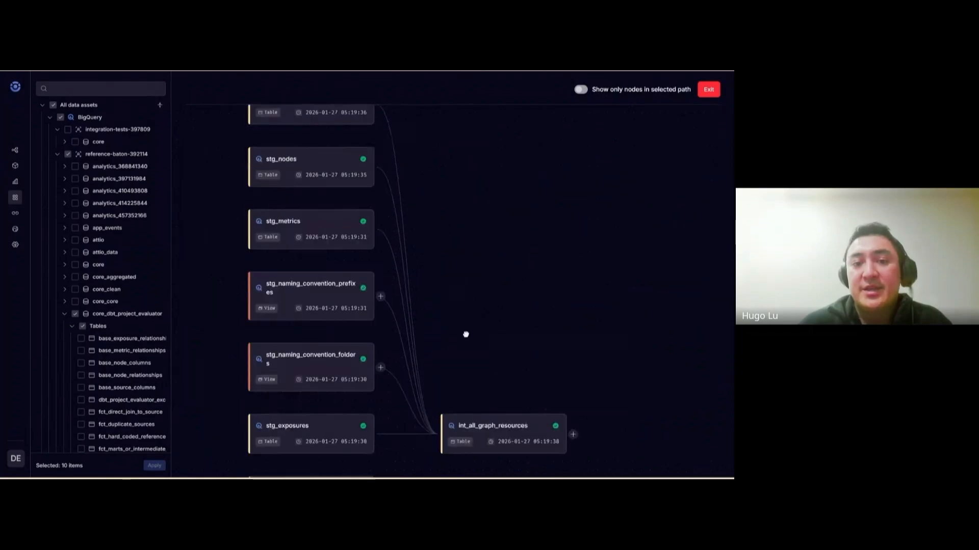
{"action": "scroll", "coordinate": [446, 323], "scroll_direction": "down", "scroll_amount": 2}
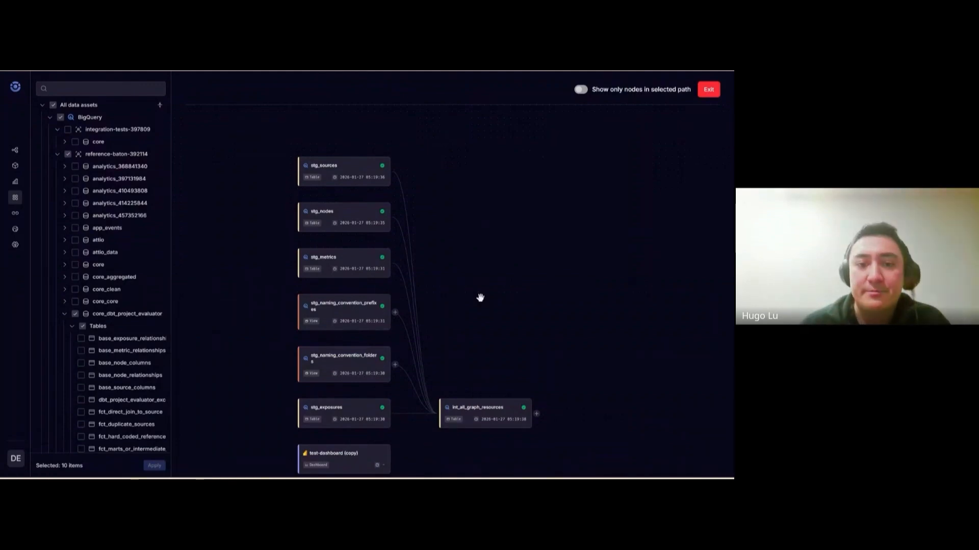
{"action": "left_click_drag", "start_coordinate": [500, 297], "coordinate": [489, 262]}
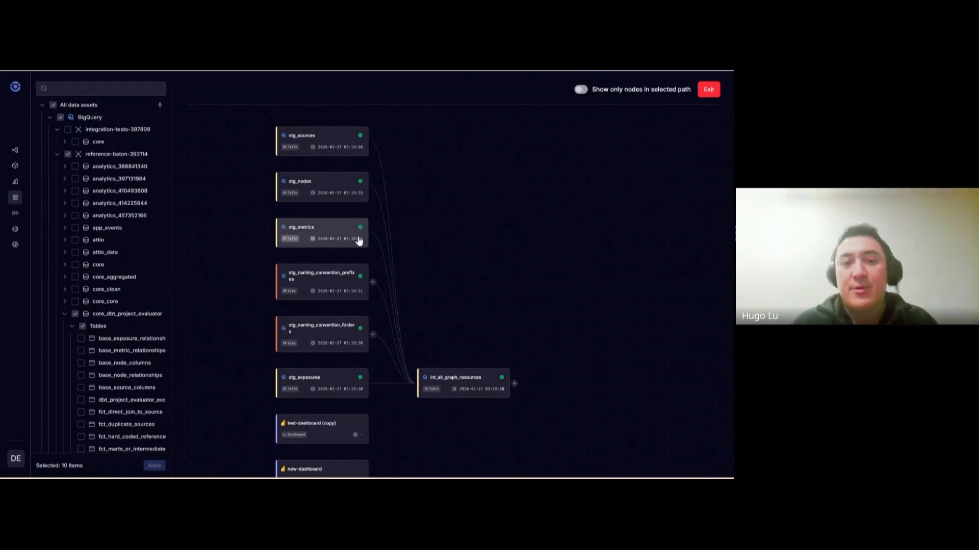
{"action": "left_click", "coordinate": [335, 237]}
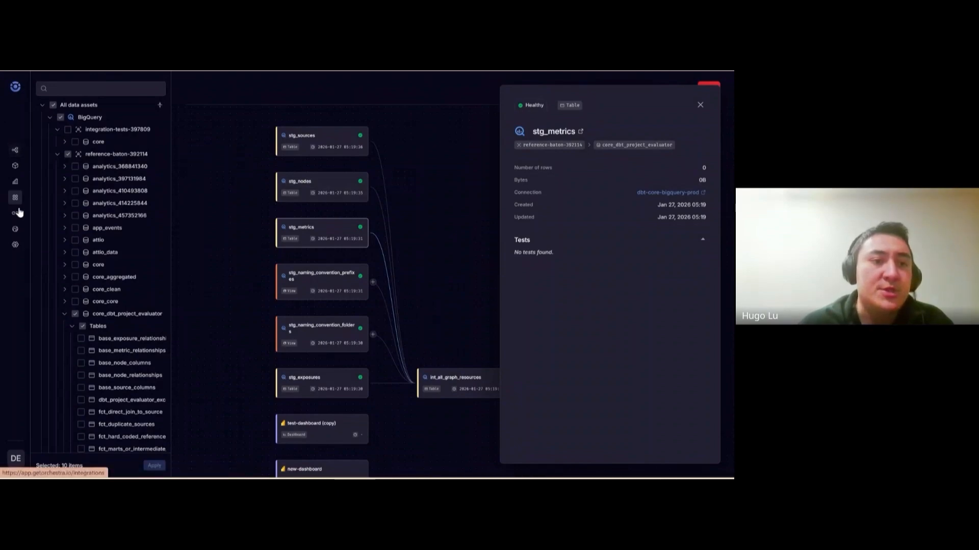
Go to the Pipelines list from the left sidebar
{"action": "left_click", "coordinate": [15, 150]}
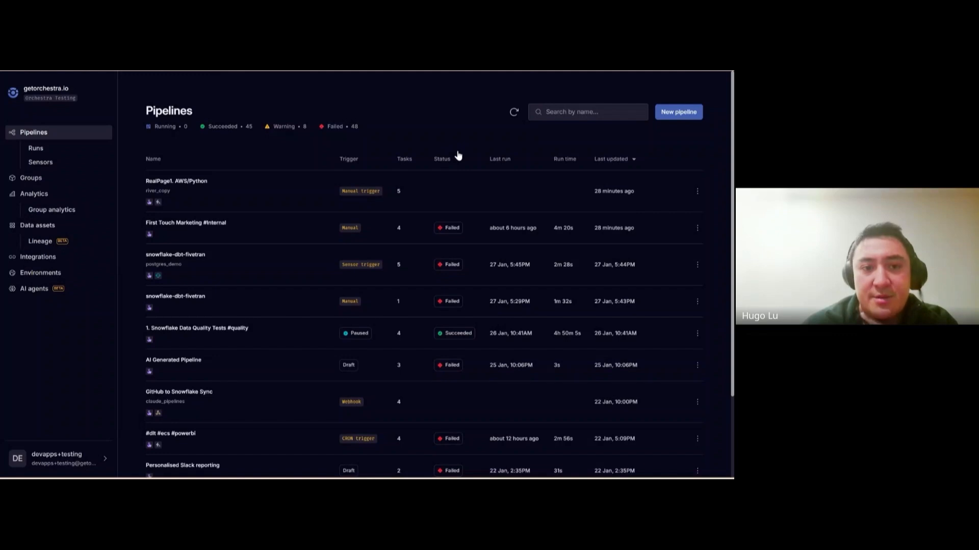
Create a blank pipeline named 'Approval' and search its first task's jobs for 'snowflake'
{"action": "left_click", "coordinate": [688, 111]}
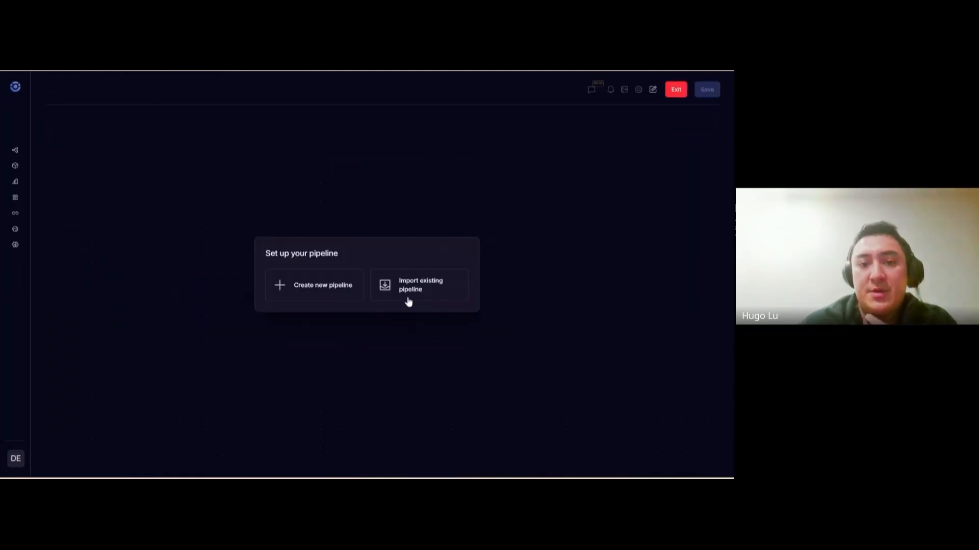
{"action": "left_click", "coordinate": [337, 298]}
{"action": "type", "text": "Approval"}
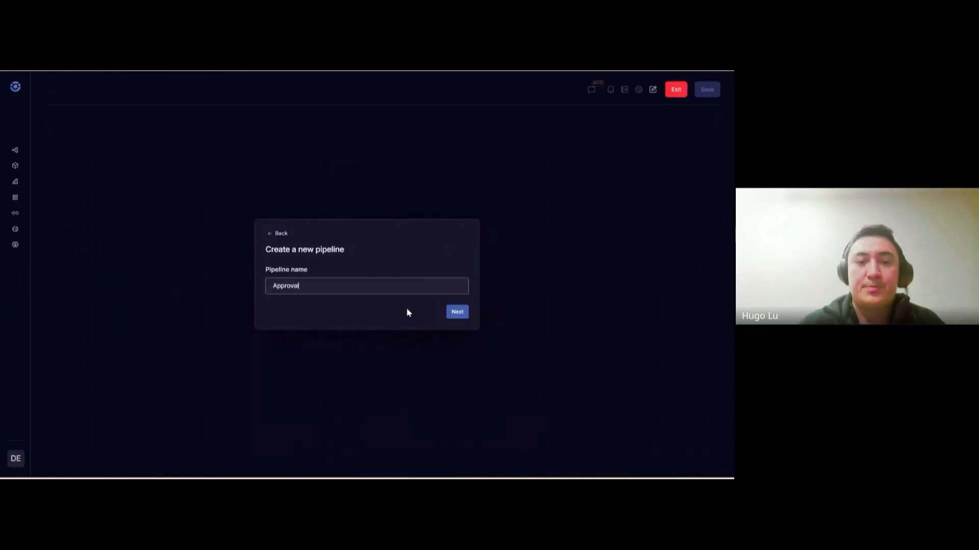
{"action": "key", "text": "Return"}
{"action": "left_click", "coordinate": [414, 300]}
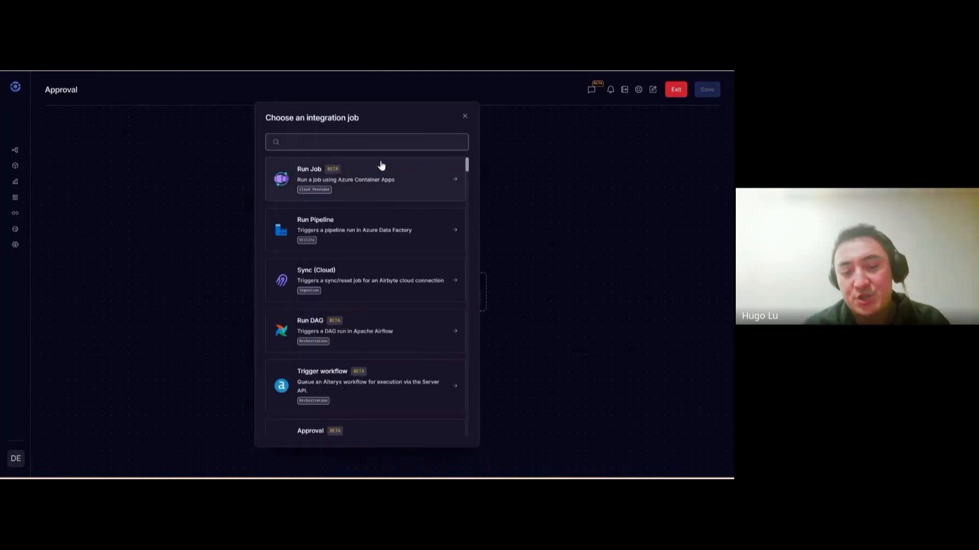
{"action": "type", "text": "snow"}
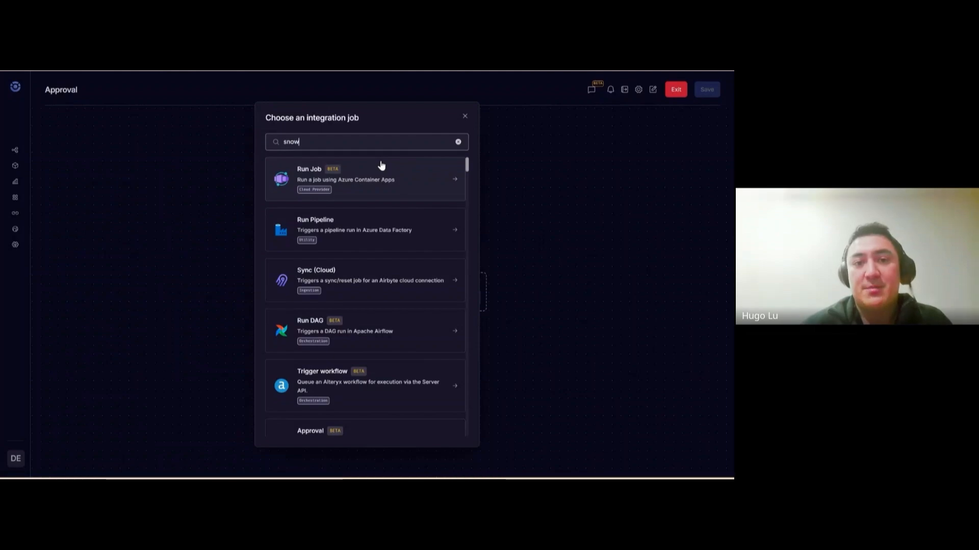
{"action": "type", "text": "flake"}
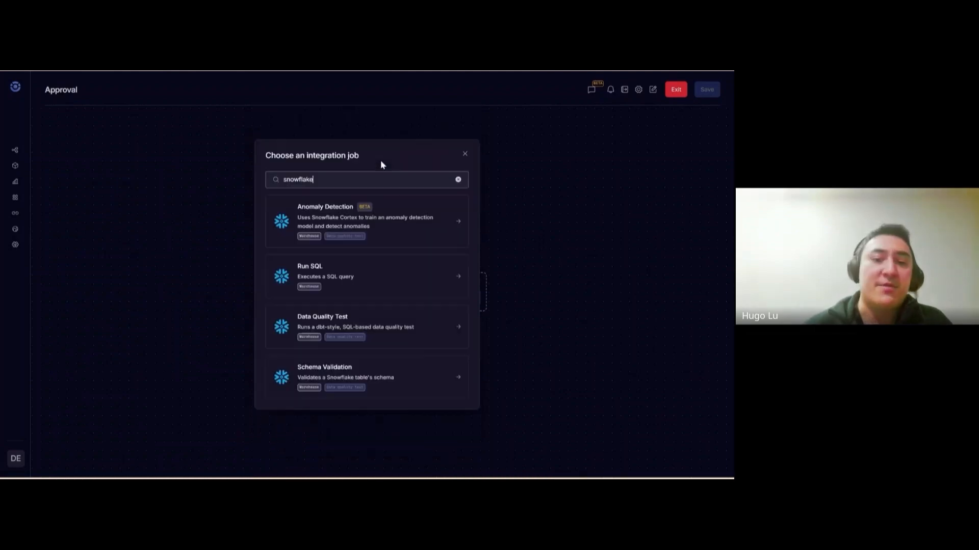
Add a Snowflake Run SQL task 'Expensive stored procedure' running execute task expensive_task()
{"action": "left_click", "coordinate": [361, 276]}
{"action": "type", "text": "E"}
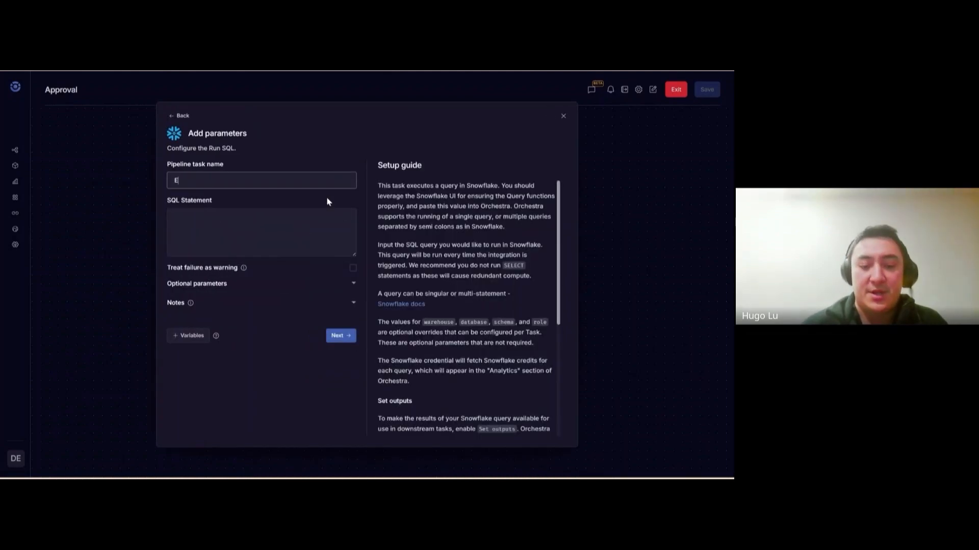
{"action": "type", "text": "xpensive"}
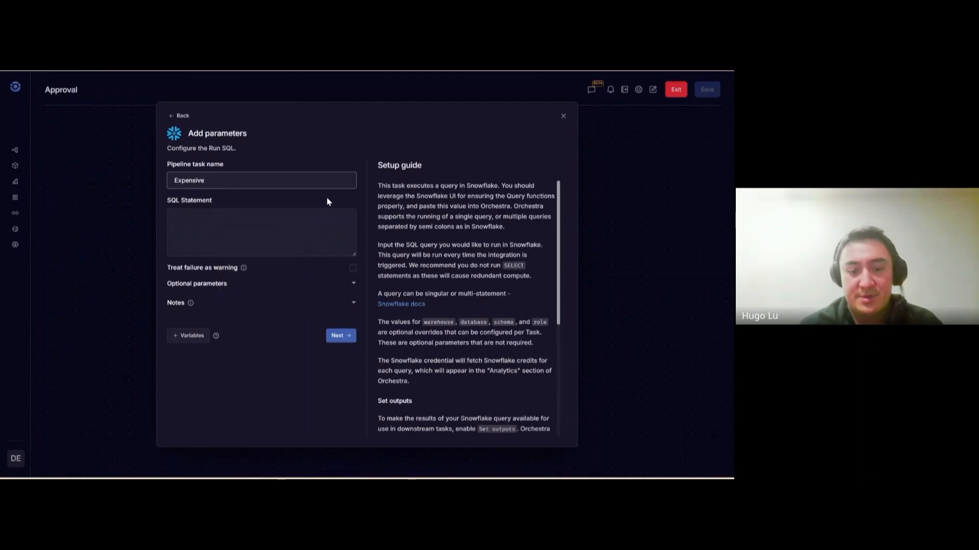
{"action": "type", "text": " stored procedure"}
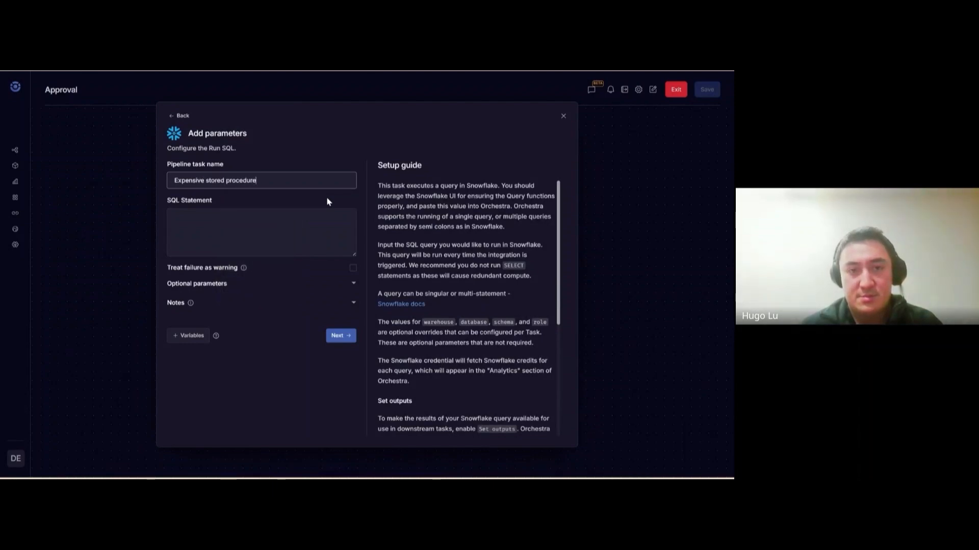
{"action": "key", "text": "Tab"}
{"action": "type", "text": "execute tas"}
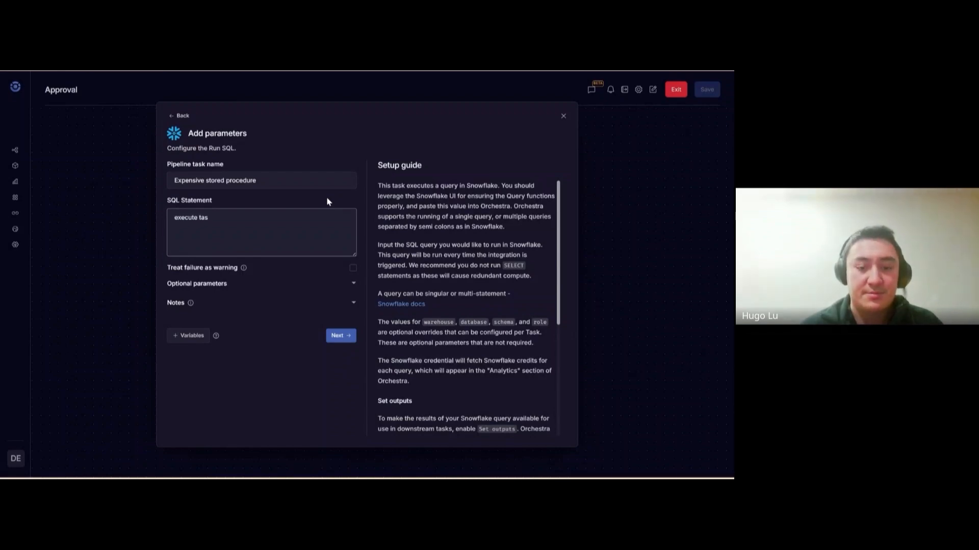
{"action": "type", "text": "k expensive_task()"}
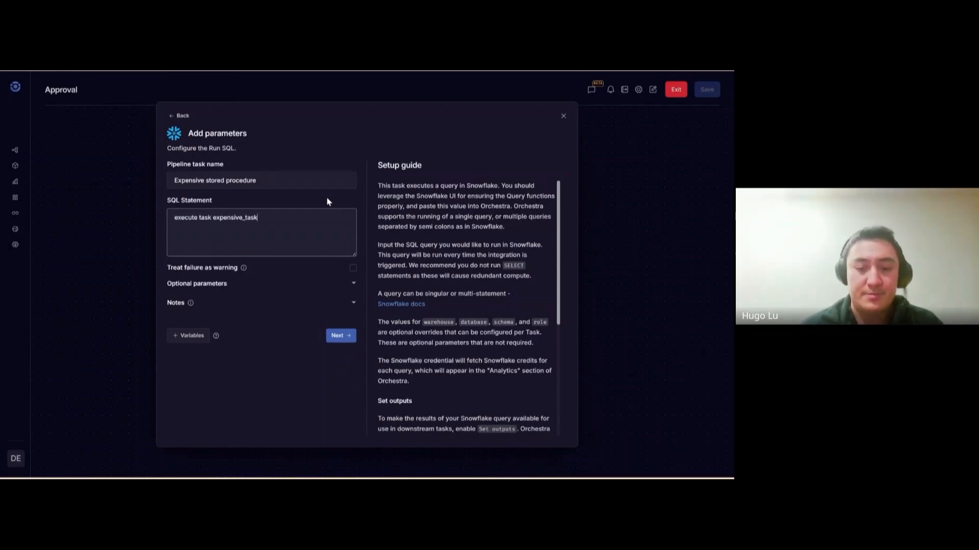
{"action": "left_click", "coordinate": [339, 335]}
Add a Run dbt Command task running 'dbt run --full-refresh' in the same group
{"action": "left_click", "coordinate": [343, 311]}
{"action": "type", "text": "dbt"}
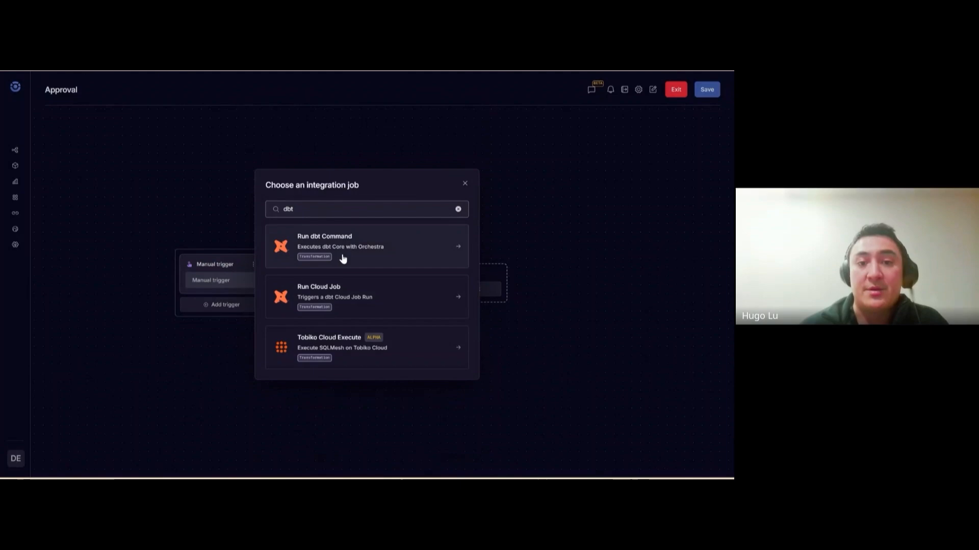
{"action": "left_click", "coordinate": [342, 259]}
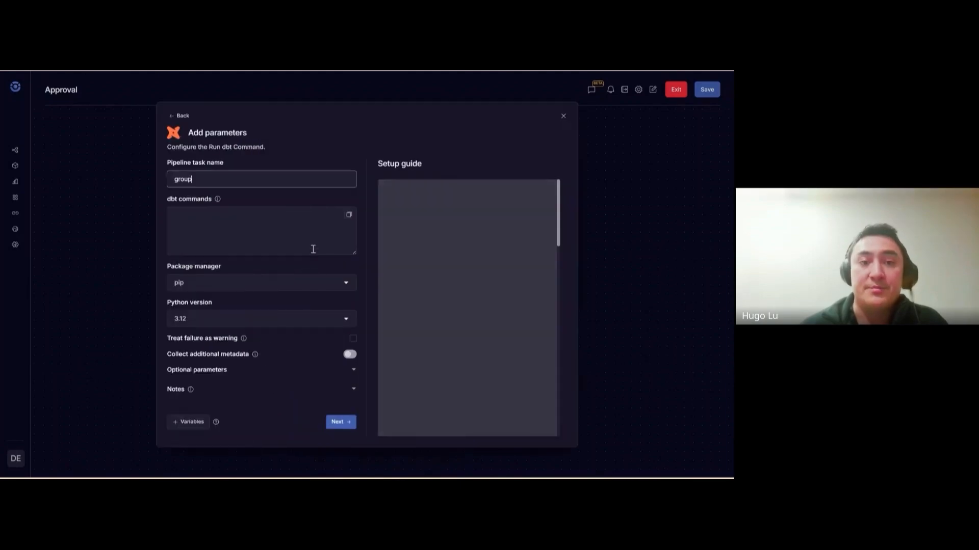
{"action": "left_click", "coordinate": [220, 214]}
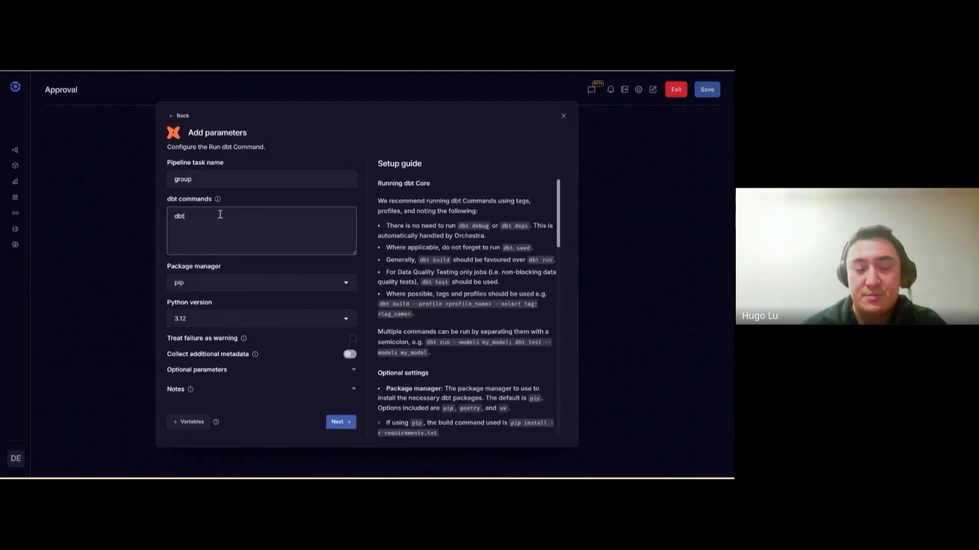
{"action": "type", "text": "dbt run --full-"}
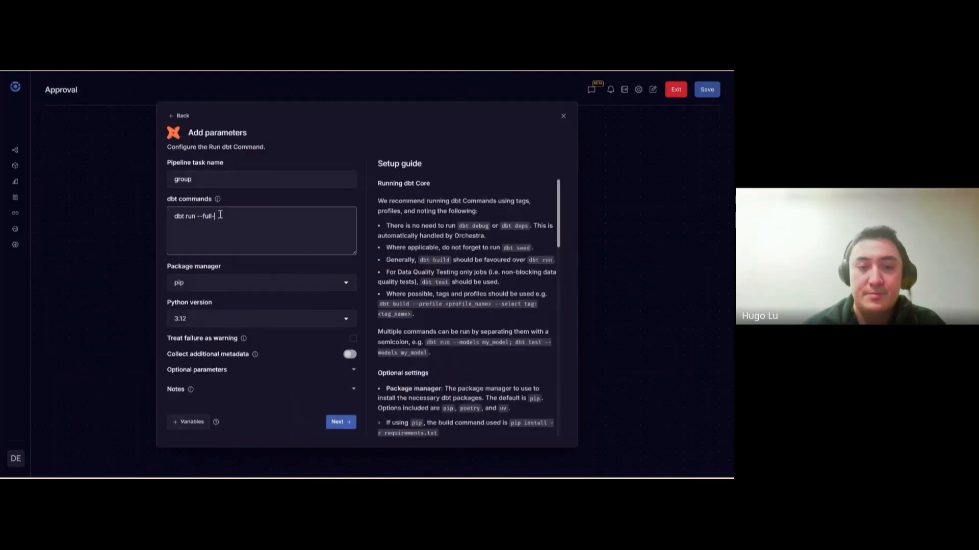
{"action": "type", "text": "refresh"}
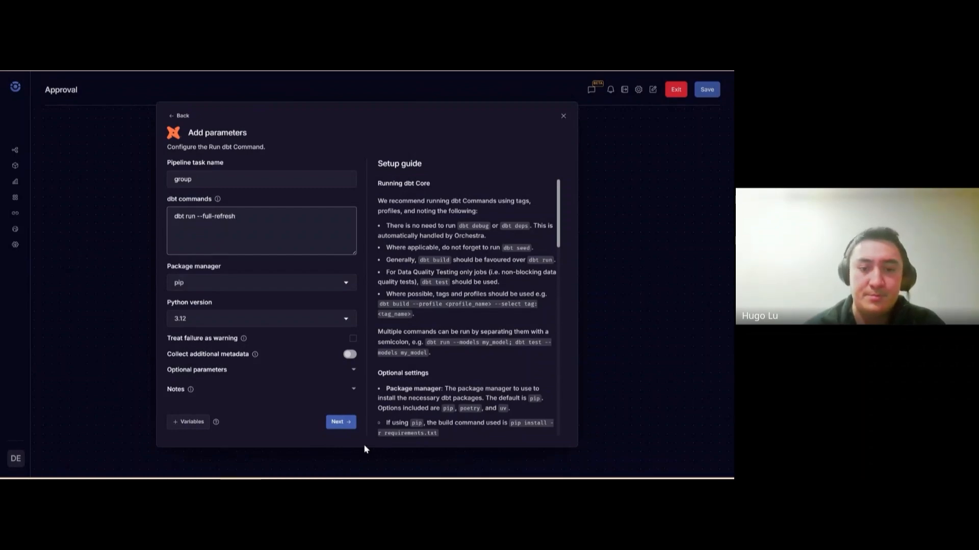
{"action": "left_click", "coordinate": [344, 422]}
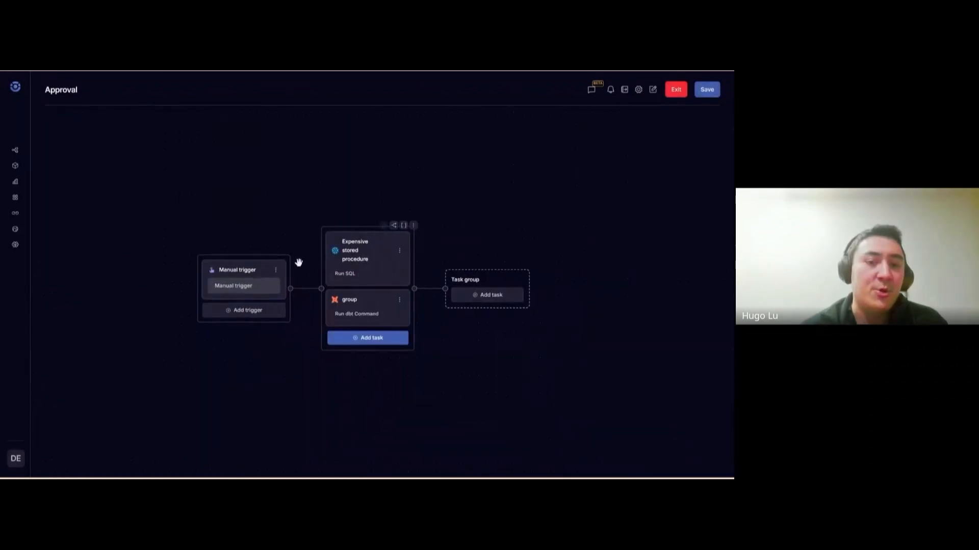
{"action": "mouse_move", "coordinate": [304, 290]}
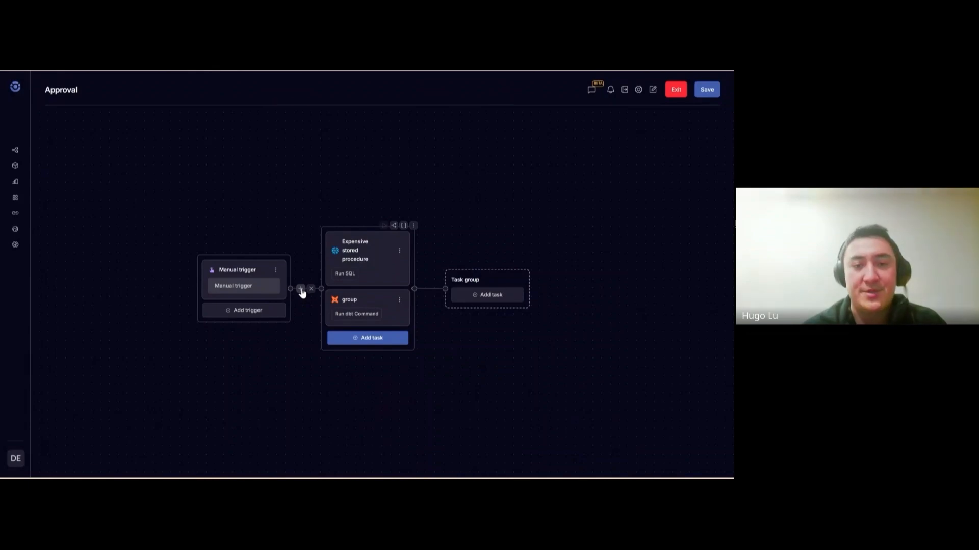
Insert an Approval task 'Approve' after the trigger with a cost-warning message and one approver's e-mail
{"action": "left_click", "coordinate": [301, 290]}
{"action": "type", "text": "appro"}
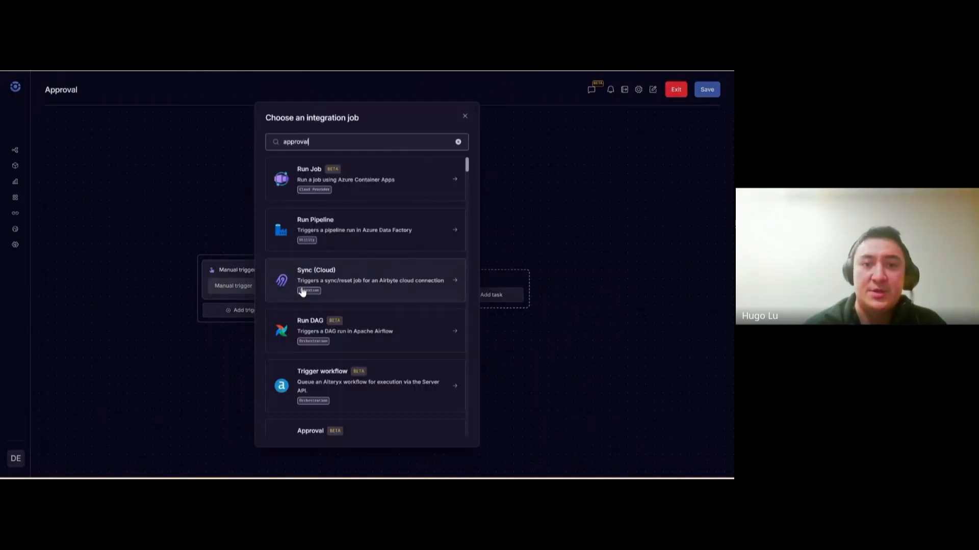
{"action": "type", "text": "val"}
{"action": "left_click", "coordinate": [300, 294]}
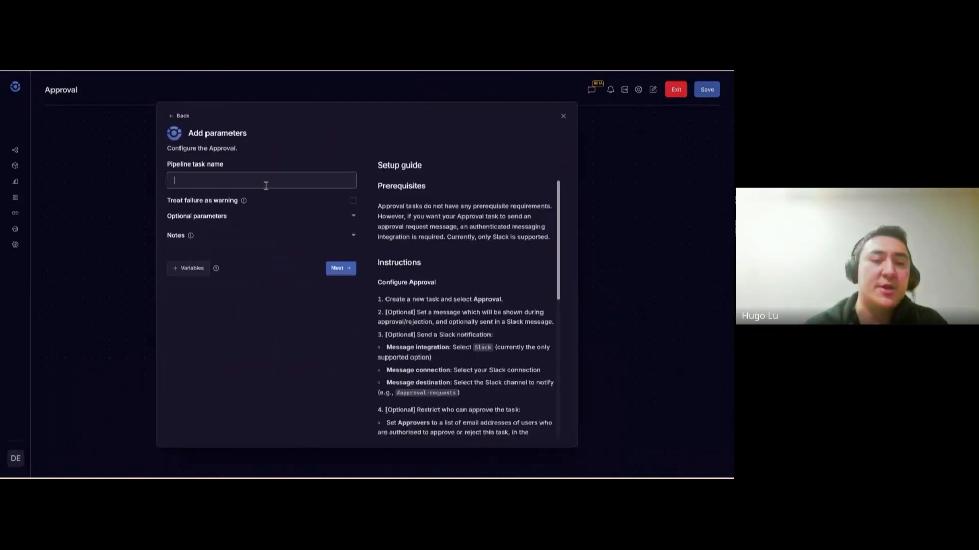
{"action": "type", "text": "Approve"}
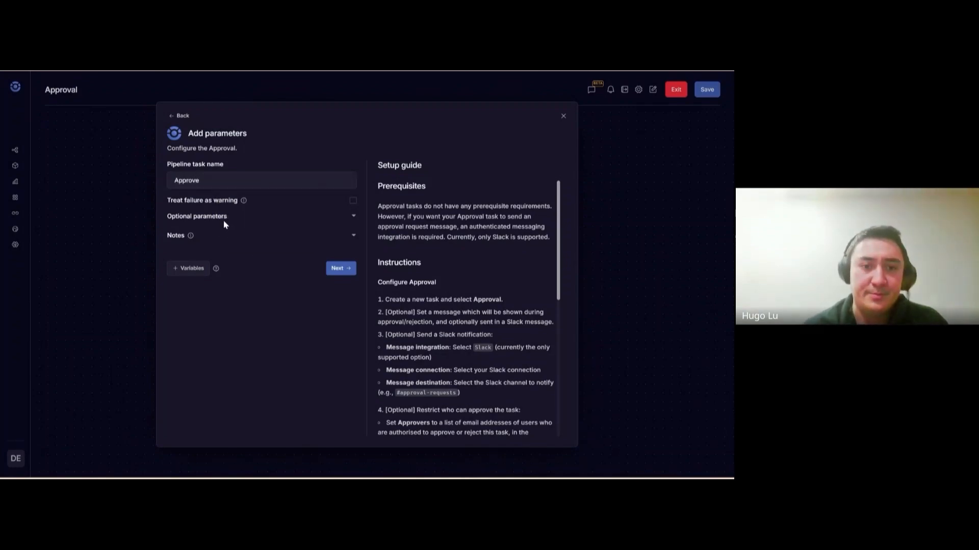
{"action": "left_click", "coordinate": [219, 217]}
{"action": "scroll", "coordinate": [248, 290], "scroll_direction": "down", "scroll_amount": 1}
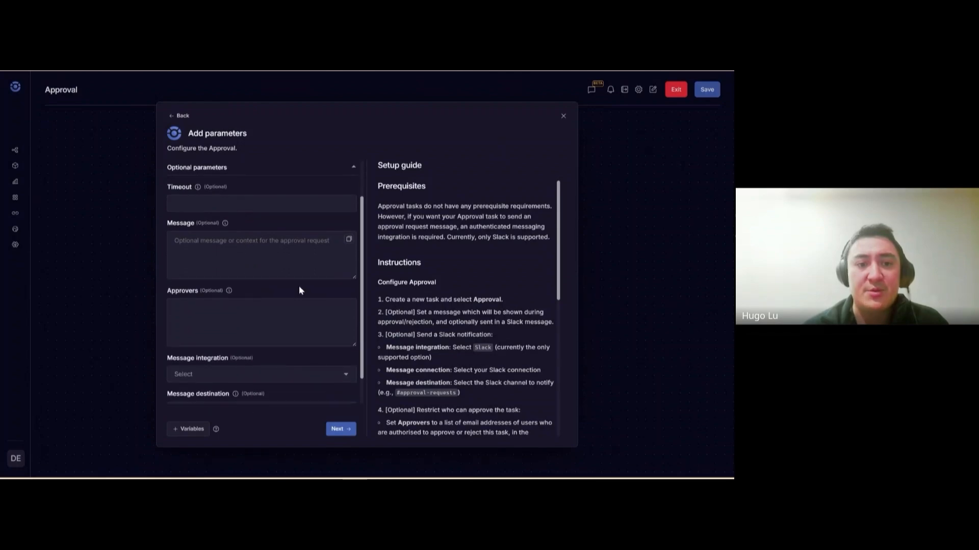
{"action": "left_click", "coordinate": [239, 249]}
{"action": "type", "text": "T"}
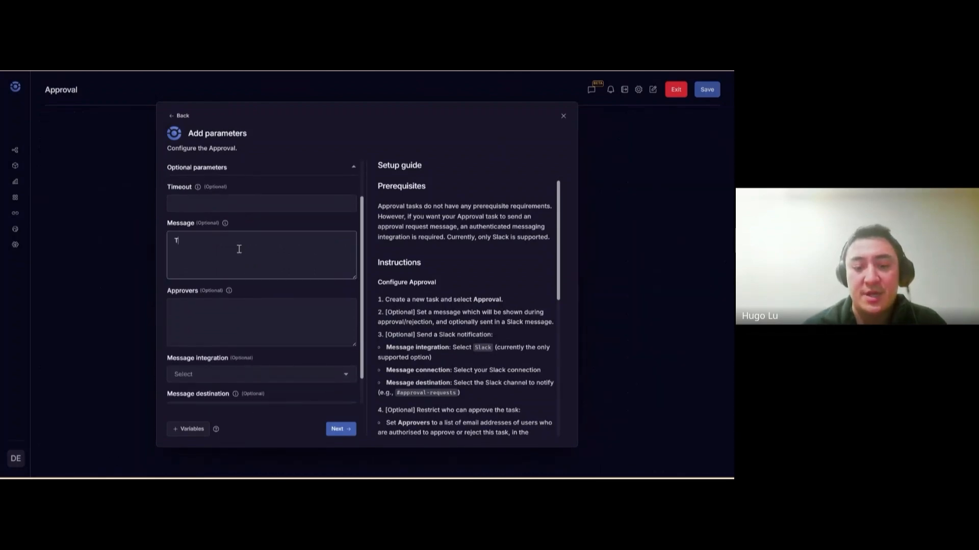
{"action": "type", "text": "his is going ot be"}
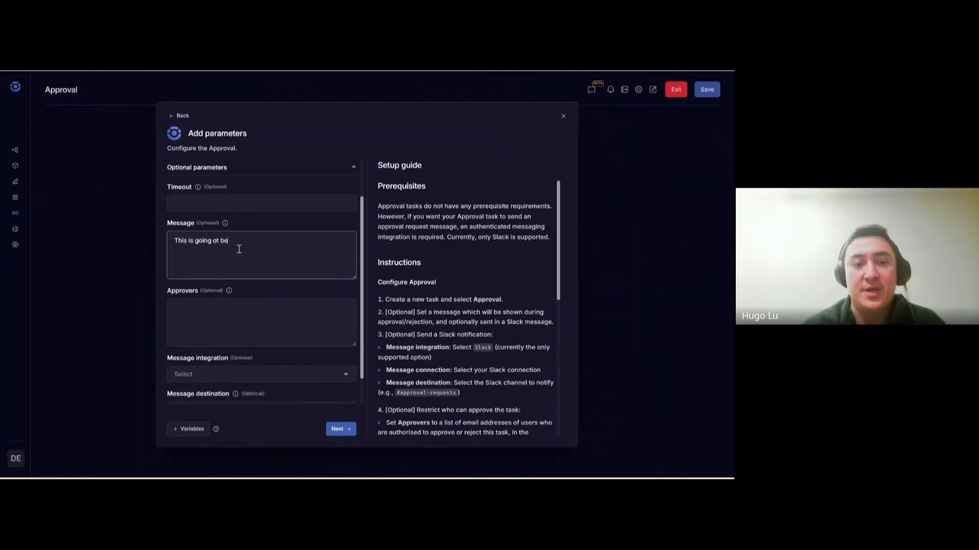
{"action": "type", "text": " really q"}
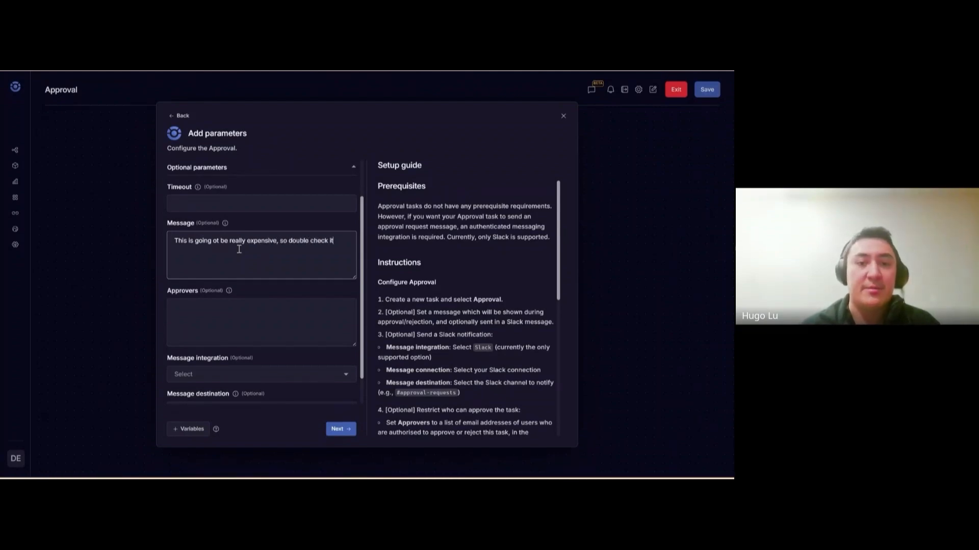
{"action": "left_click", "coordinate": [226, 324]}
{"action": "type", "text": "[]"}
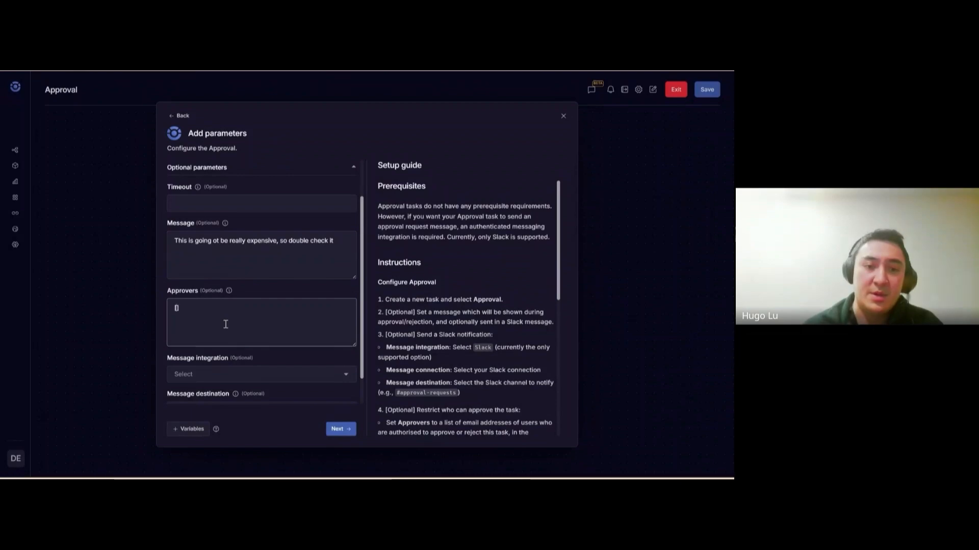
{"action": "type", "text": "\"\""}
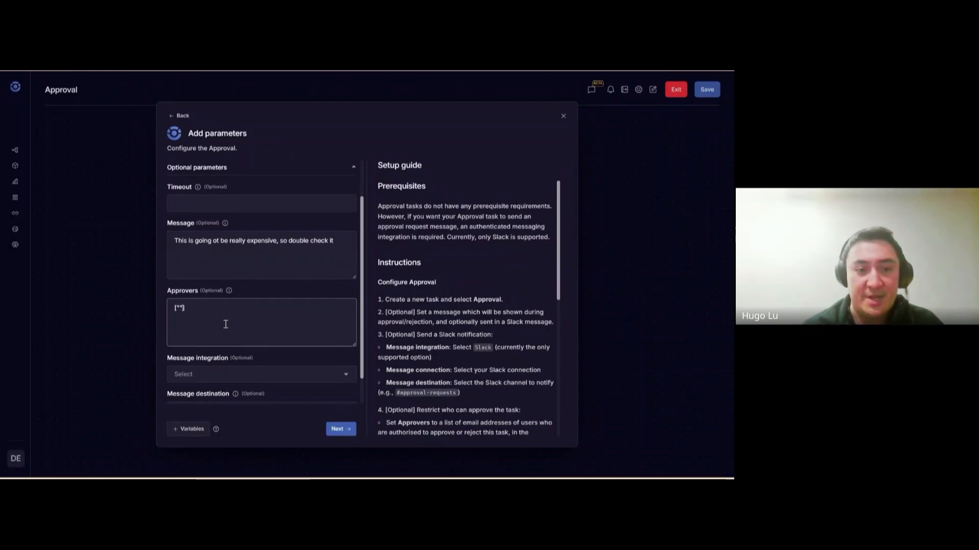
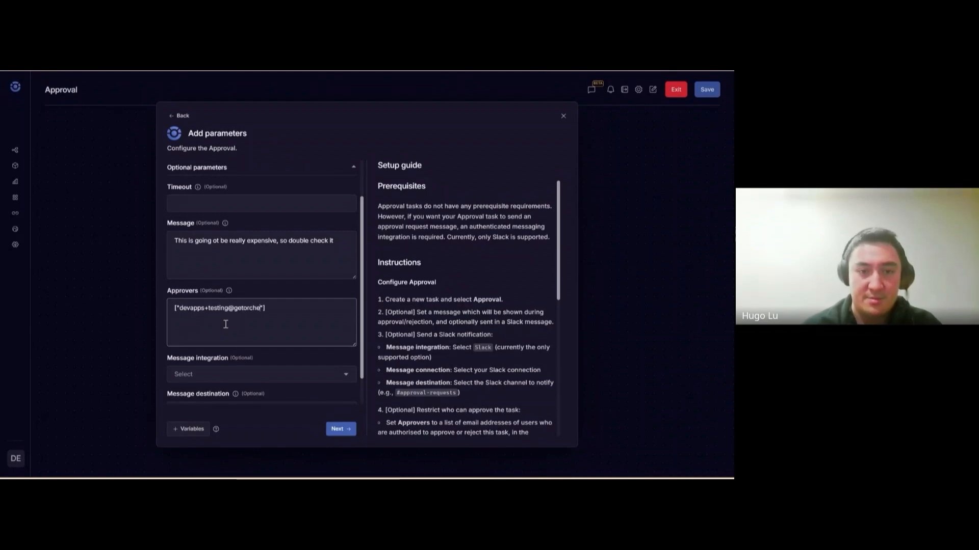
Send approval notifications via the default Slack connection to #alert-testing and add the step
{"action": "scroll", "coordinate": [234, 329], "scroll_direction": "down", "scroll_amount": 1}
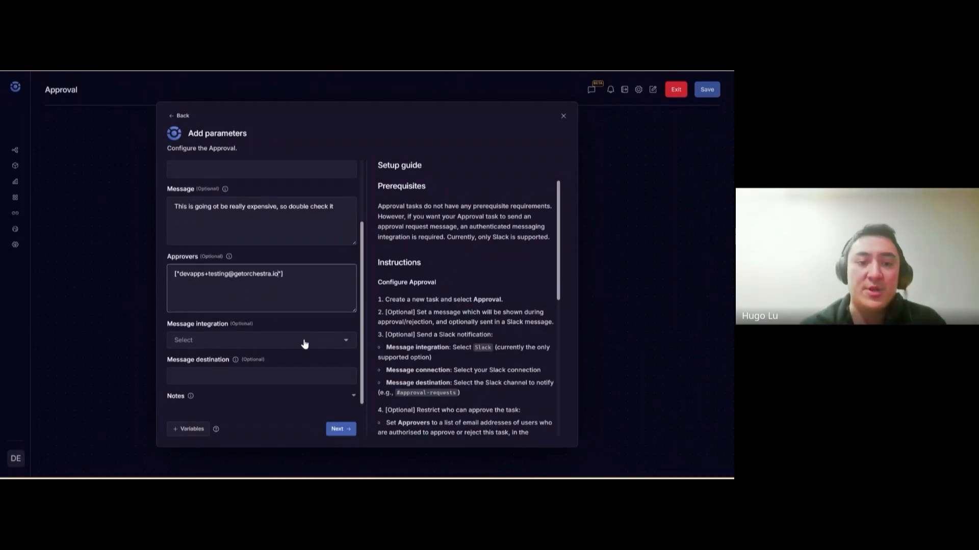
{"action": "left_click", "coordinate": [228, 348]}
{"action": "left_click", "coordinate": [214, 363]}
{"action": "left_click", "coordinate": [202, 380]}
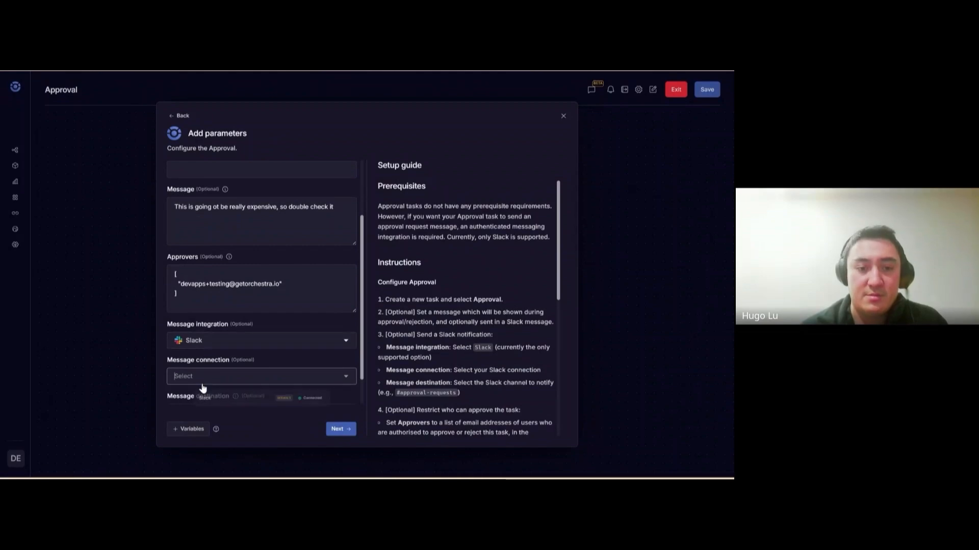
{"action": "left_click", "coordinate": [220, 405]}
{"action": "scroll", "coordinate": [220, 398], "scroll_direction": "down", "scroll_amount": 1}
{"action": "left_click", "coordinate": [217, 374]}
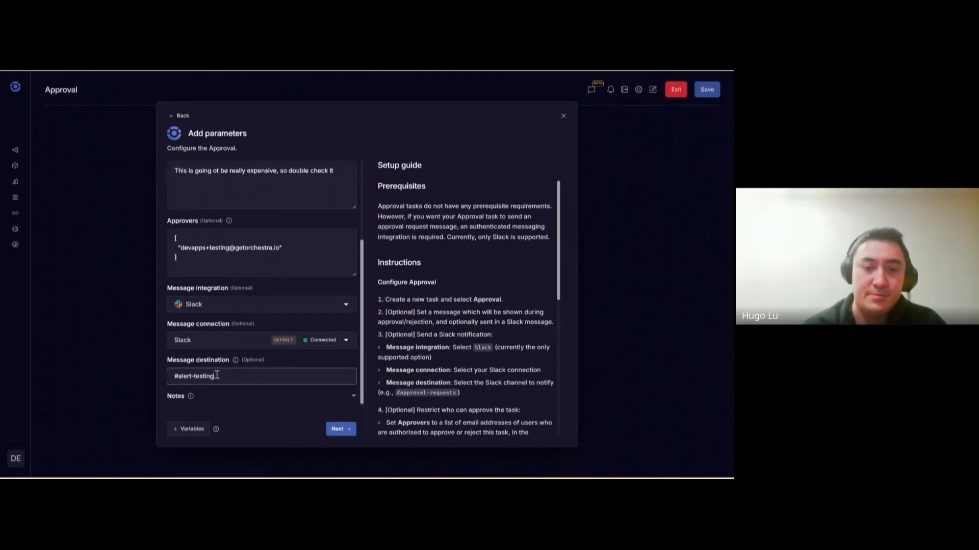
{"action": "type", "text": "#alert-testing"}
{"action": "left_click", "coordinate": [340, 429]}
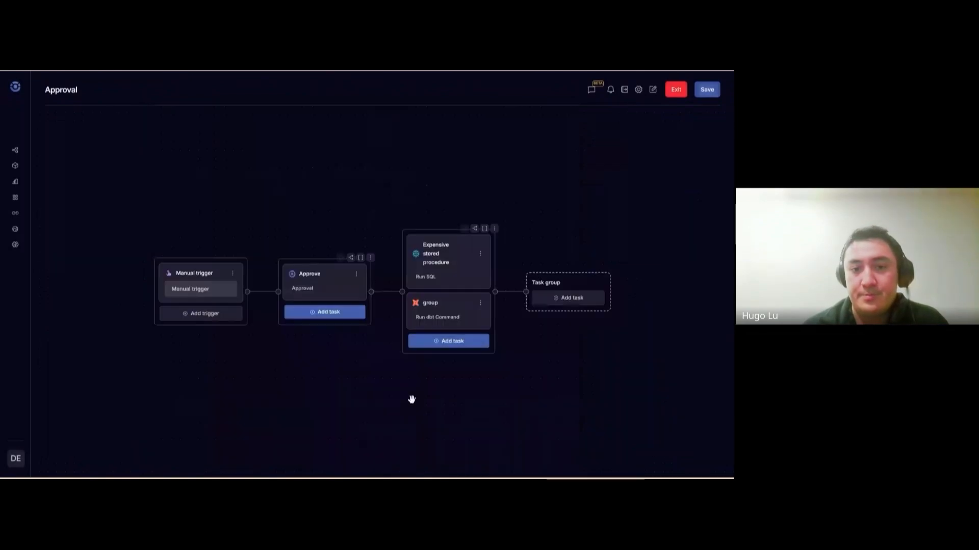
Save the Approval pipeline in Orchestra, skipping alerting, and publish it
{"action": "left_click", "coordinate": [718, 94]}
{"action": "left_click", "coordinate": [393, 303]}
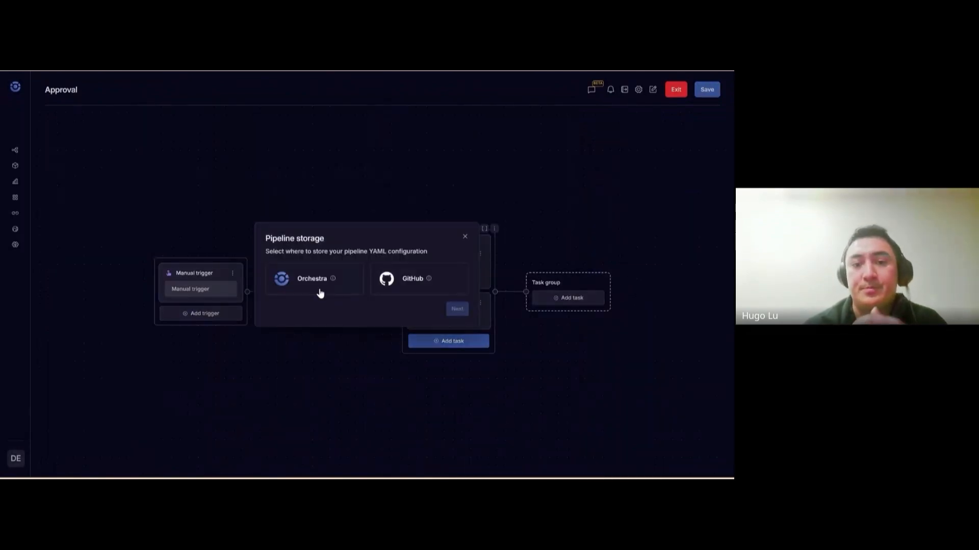
{"action": "left_click", "coordinate": [319, 291]}
{"action": "left_click", "coordinate": [457, 310]}
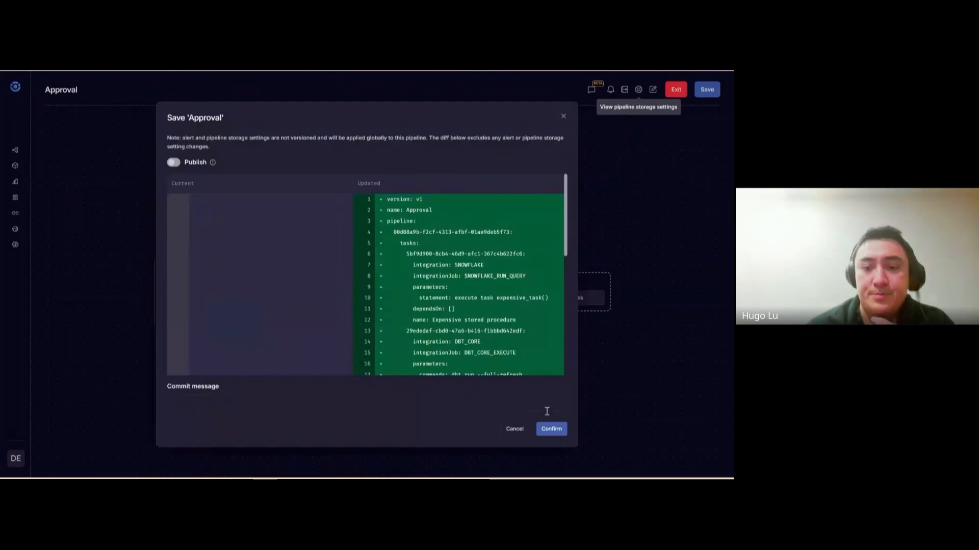
{"action": "scroll", "coordinate": [489, 331], "scroll_direction": "down", "scroll_amount": 5}
{"action": "scroll", "coordinate": [489, 329], "scroll_direction": "up", "scroll_amount": 5}
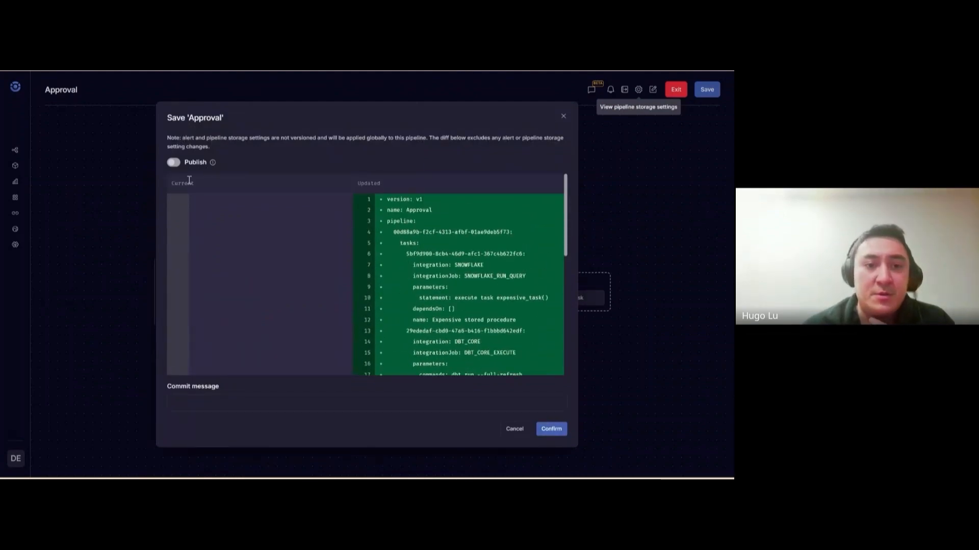
{"action": "left_click", "coordinate": [173, 162]}
{"action": "left_click", "coordinate": [554, 435]}
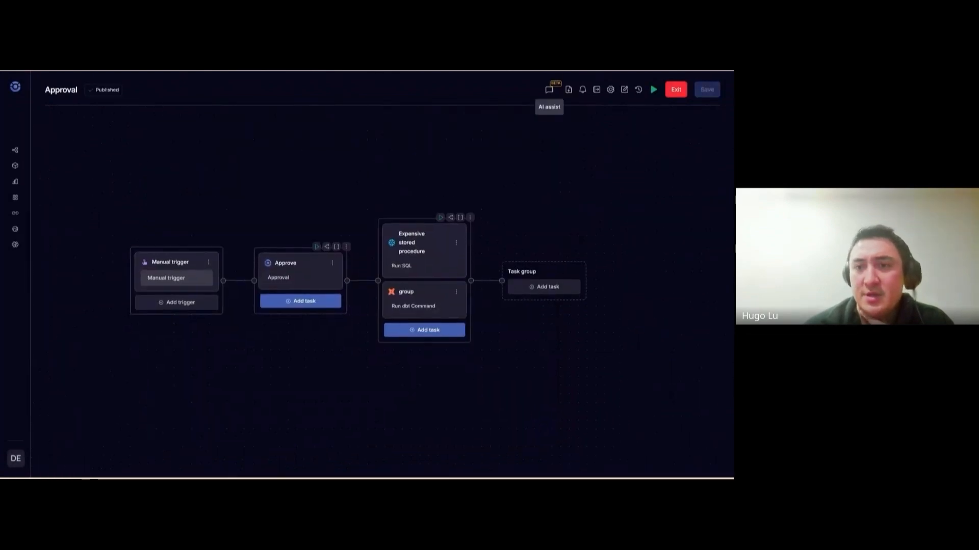
Run the Approval pipeline and view the Approve task's pending approval prompt without deciding
{"action": "left_click", "coordinate": [654, 90]}
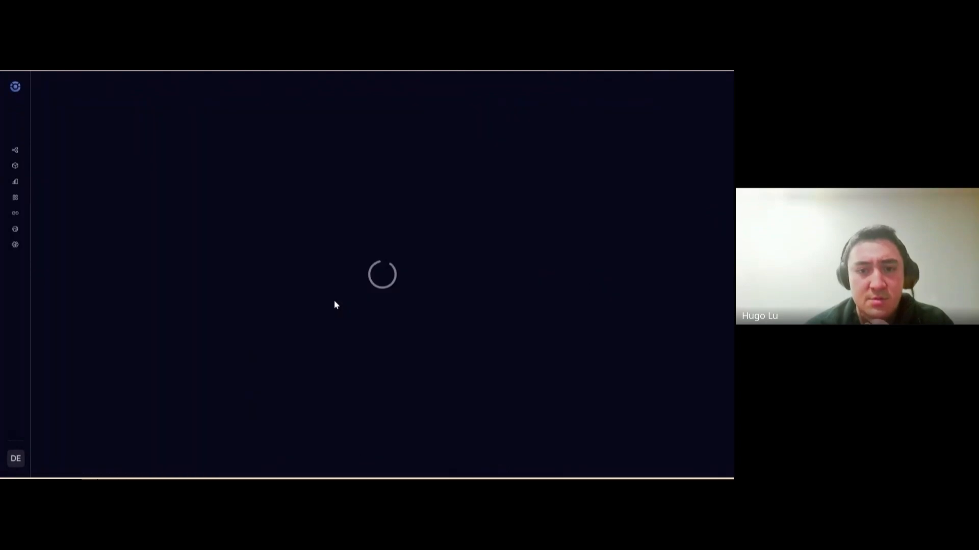
{"action": "left_click_drag", "start_coordinate": [402, 267], "coordinate": [375, 216]}
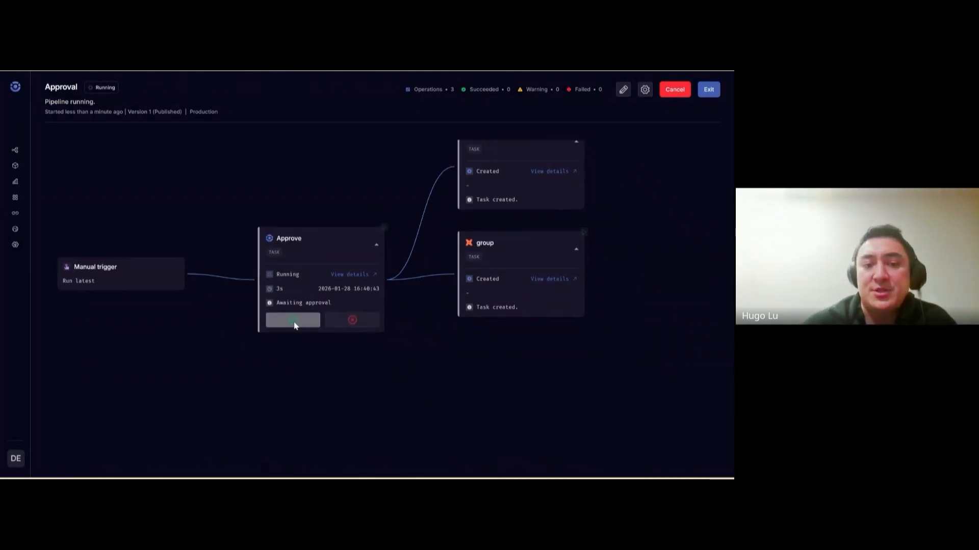
{"action": "left_click", "coordinate": [293, 322]}
{"action": "left_click", "coordinate": [465, 216]}
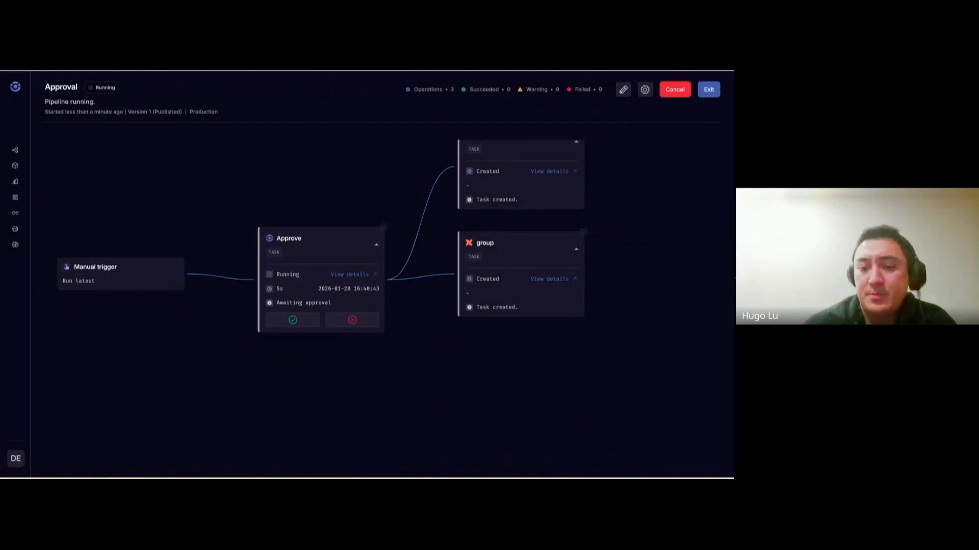
In Slack's #alert-testing, open the pipeline run linked from the awaiting-approval alert
{"action": "key", "text": "super+Tab"}
{"action": "scroll", "coordinate": [155, 151], "scroll_direction": "up", "scroll_amount": 5}
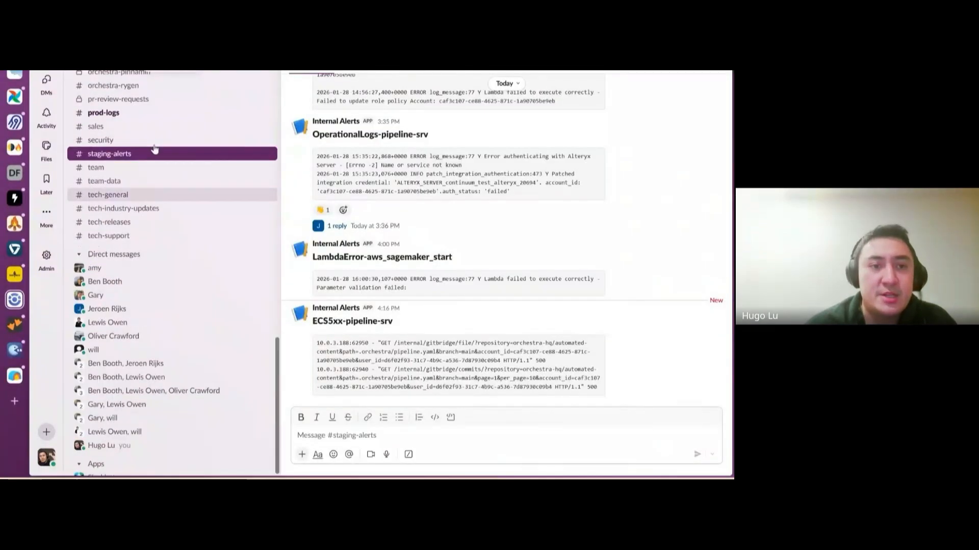
{"action": "scroll", "coordinate": [144, 211], "scroll_direction": "up", "scroll_amount": 5}
{"action": "left_click", "coordinate": [179, 364]}
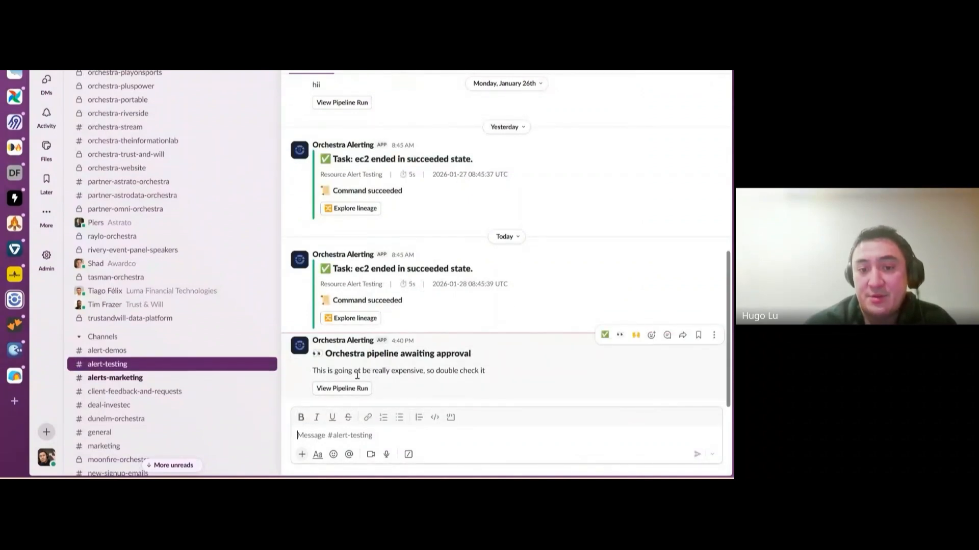
{"action": "left_click_drag", "start_coordinate": [322, 371], "coordinate": [414, 374]}
{"action": "left_click", "coordinate": [371, 385]}
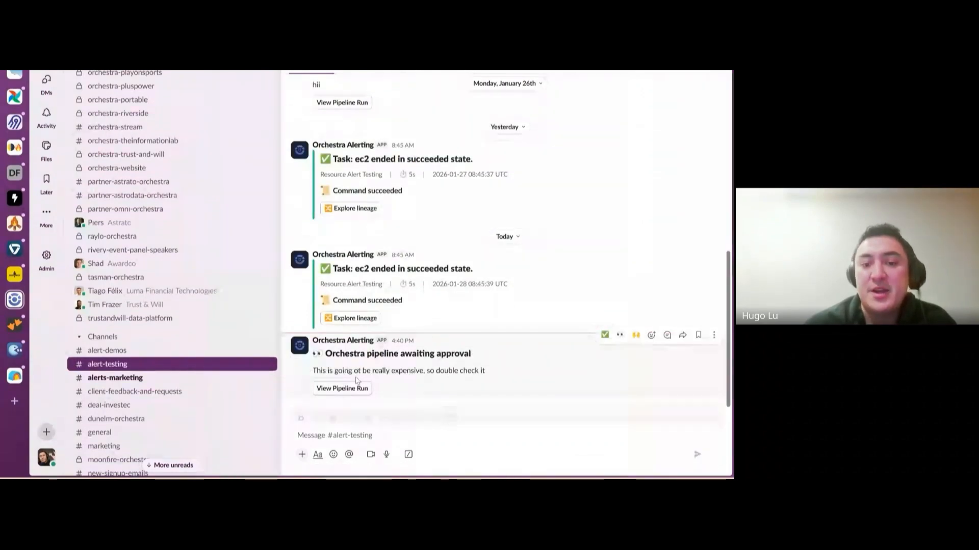
{"action": "left_click", "coordinate": [344, 389]}
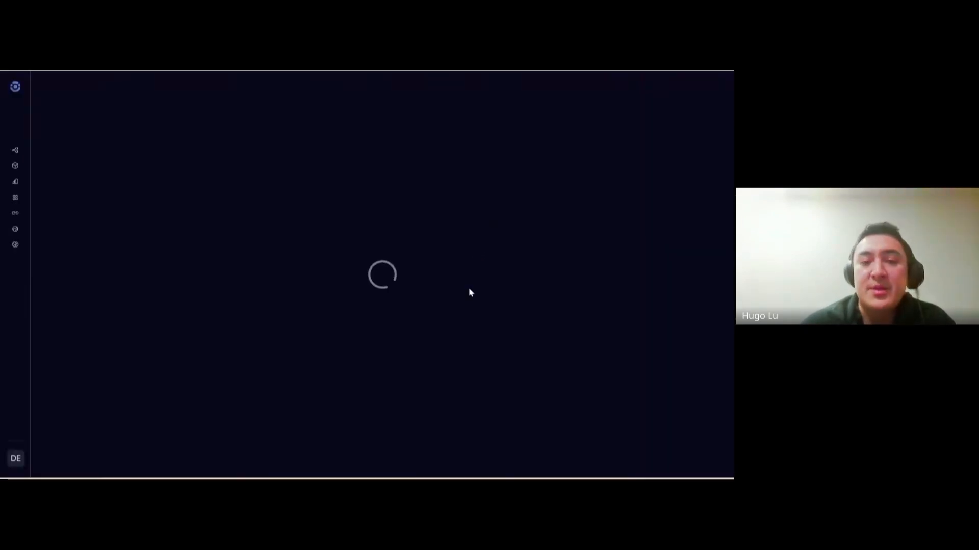
Reject the Approve task with comment 'Sorry its a demo!' and cancel the pipeline run
{"action": "left_click_drag", "start_coordinate": [437, 254], "coordinate": [356, 229]}
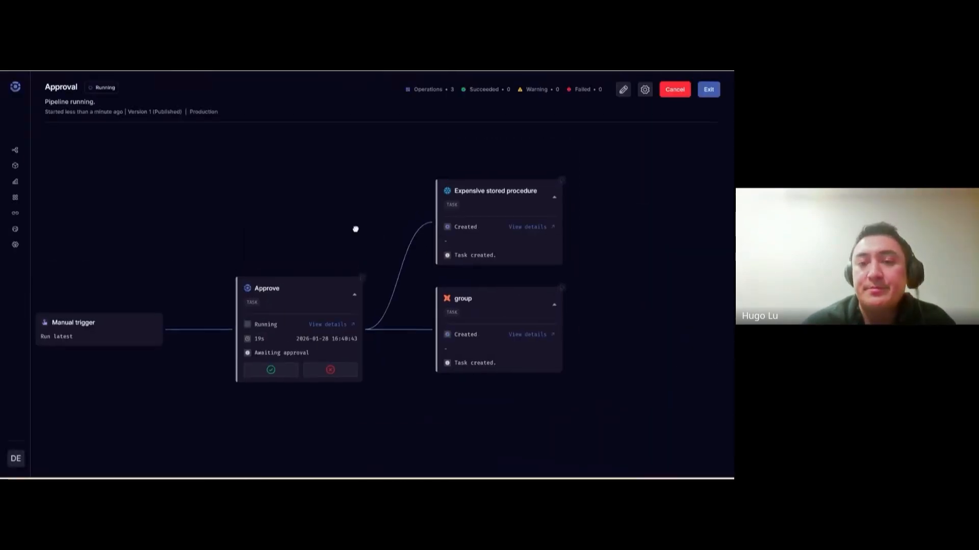
{"action": "left_click_drag", "start_coordinate": [395, 397], "coordinate": [391, 374]}
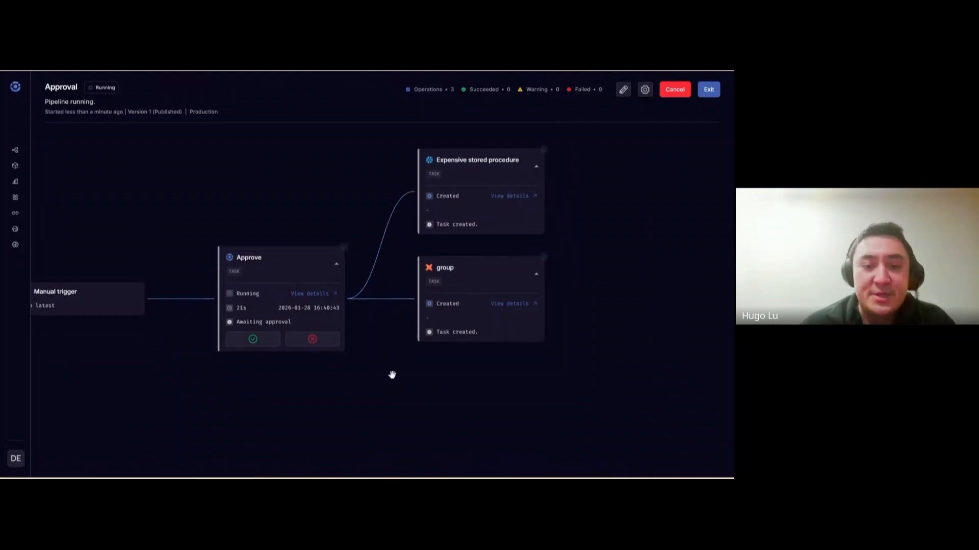
{"action": "left_click", "coordinate": [313, 340]}
{"action": "left_click", "coordinate": [372, 289]}
{"action": "type", "text": "Sor"}
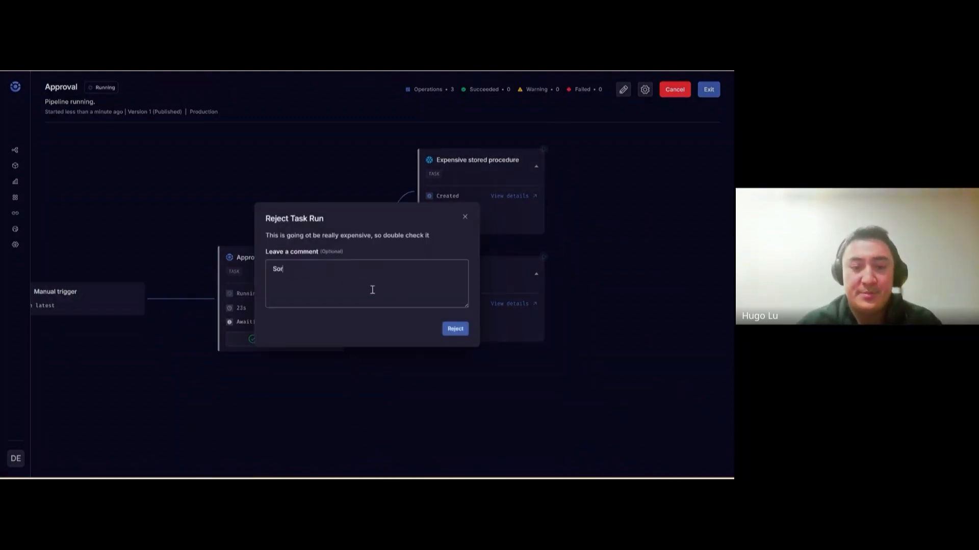
{"action": "type", "text": "ry its a demo!"}
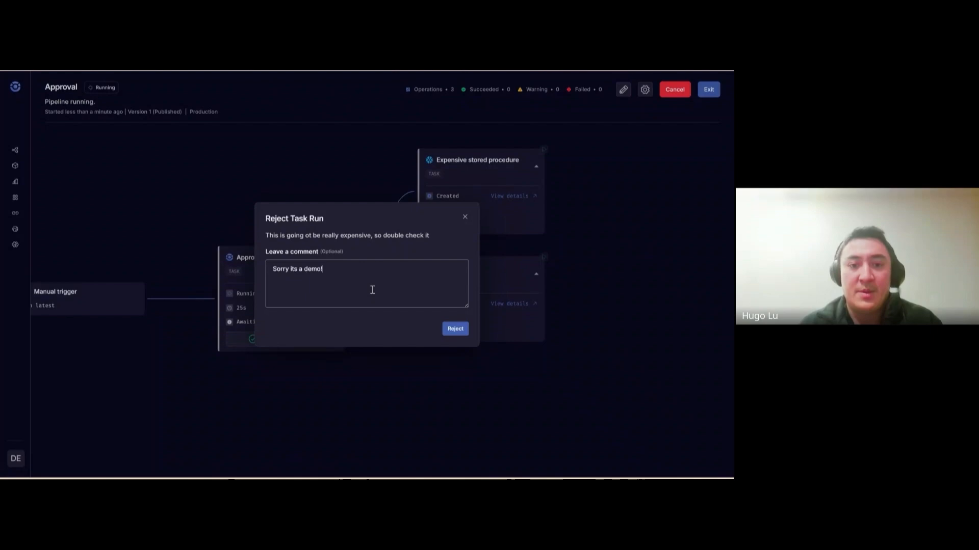
{"action": "left_click", "coordinate": [454, 330]}
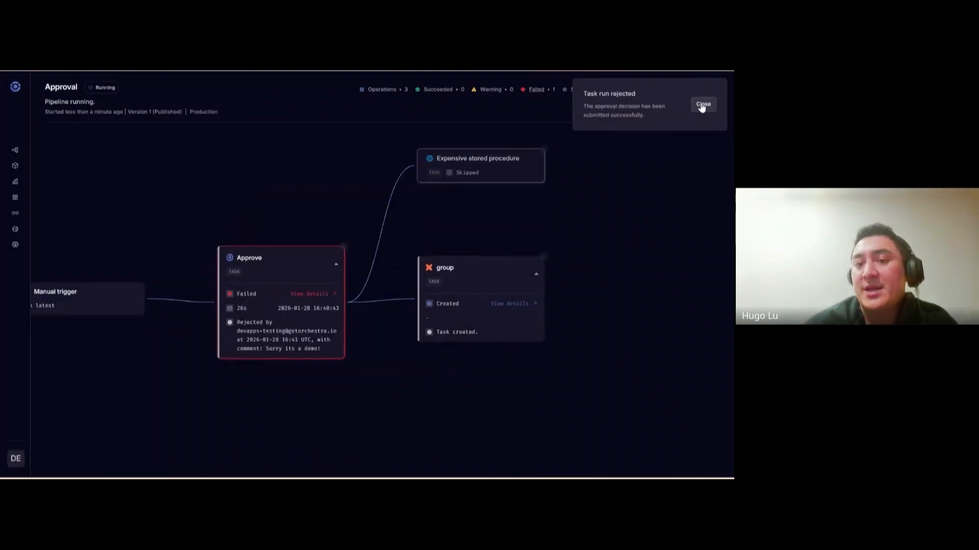
{"action": "left_click", "coordinate": [703, 105]}
{"action": "left_click_drag", "start_coordinate": [539, 201], "coordinate": [641, 221]}
{"action": "left_click", "coordinate": [674, 88]}
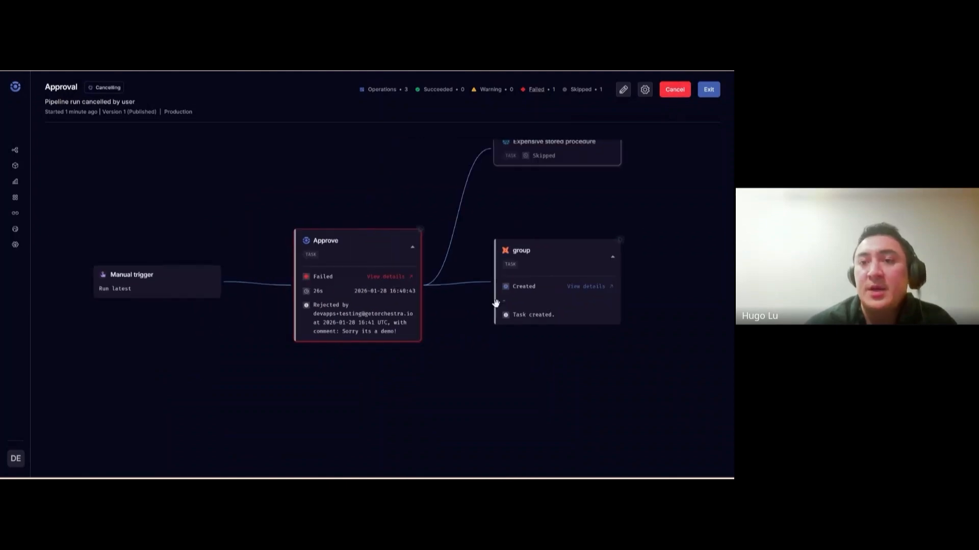
Reopen the Approval pipeline from the Pipelines list for editing
{"action": "left_click", "coordinate": [15, 87]}
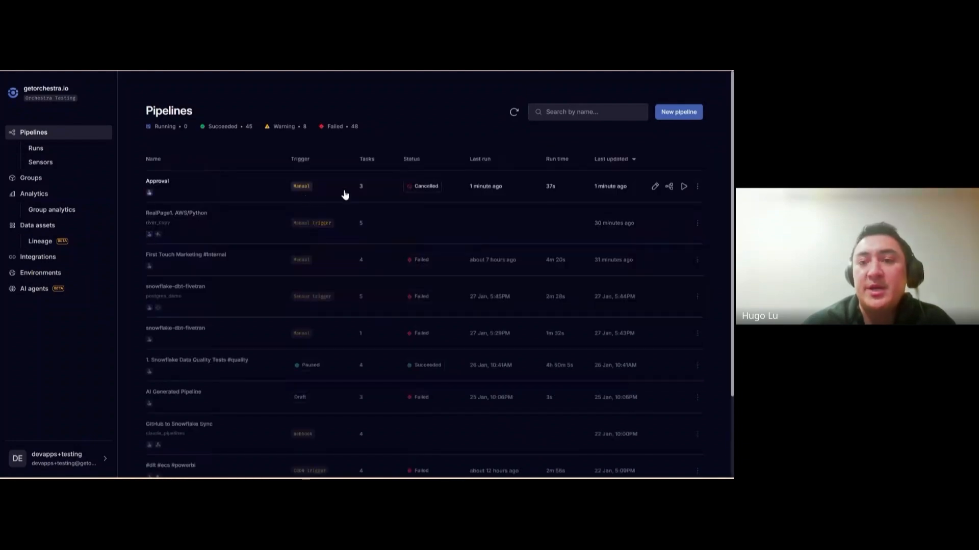
{"action": "left_click", "coordinate": [655, 186]}
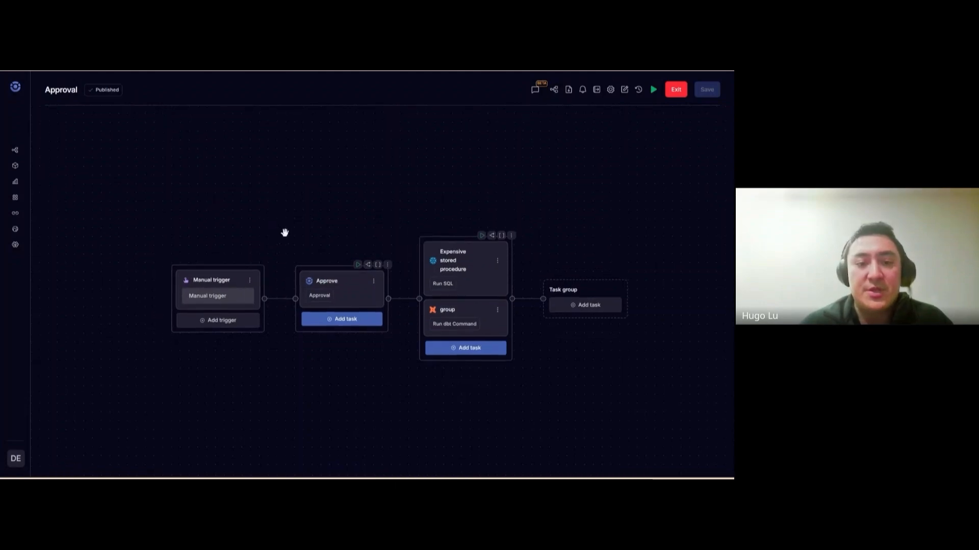
{"action": "left_click", "coordinate": [332, 281]}
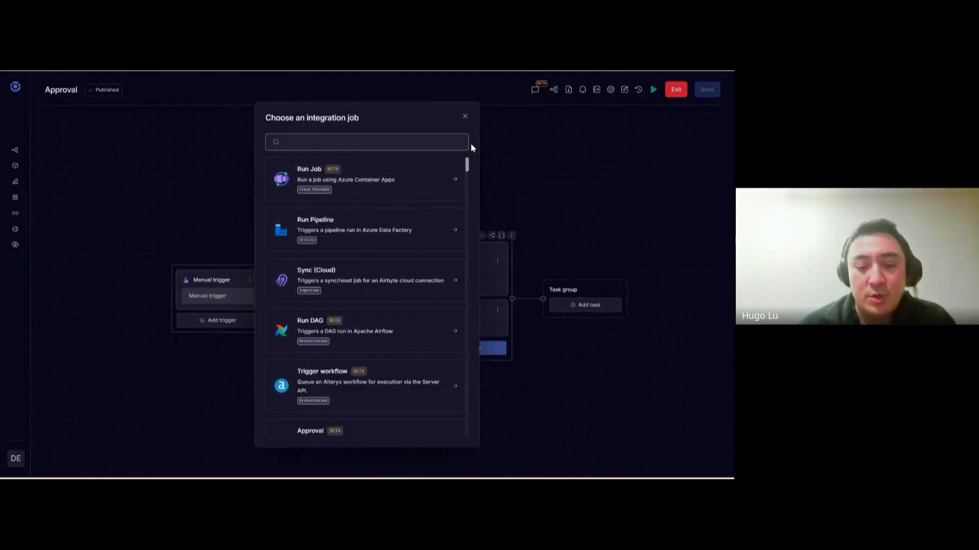
{"action": "type", "text": "claude"}
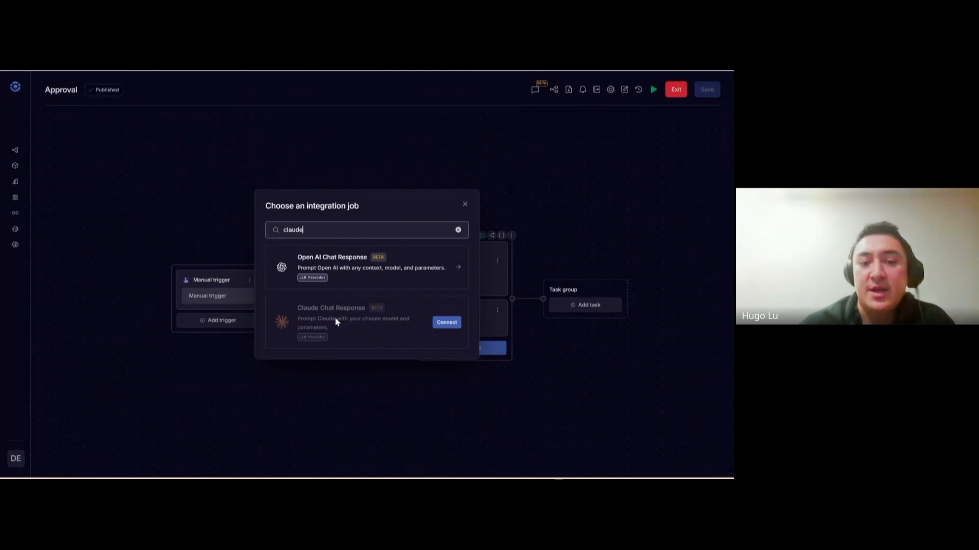
{"action": "left_click", "coordinate": [464, 204]}
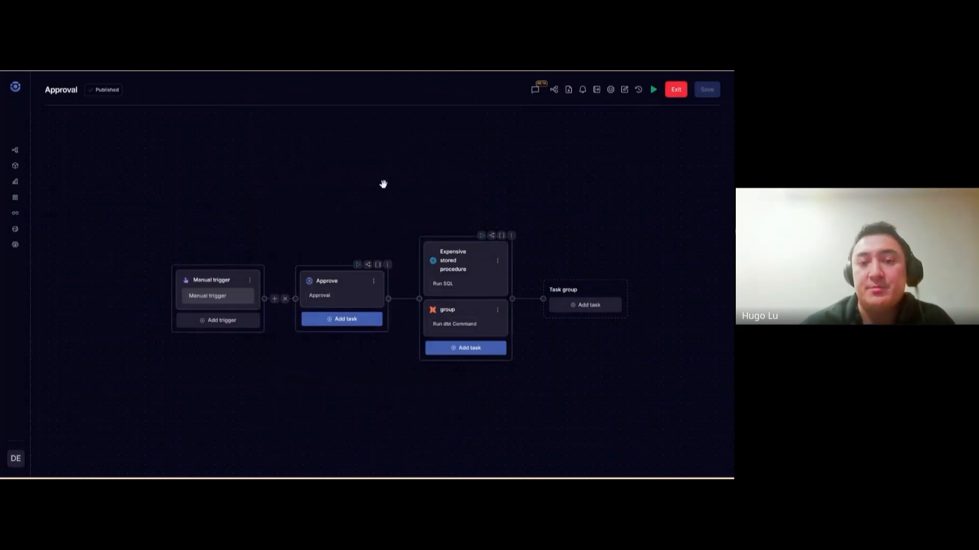
Insert a Snowflake Run SQL task 'Sign ups 15 minutes' before Approve, querying signups, with outputs enabled
{"action": "left_click", "coordinate": [307, 304]}
{"action": "type", "text": "snowf"}
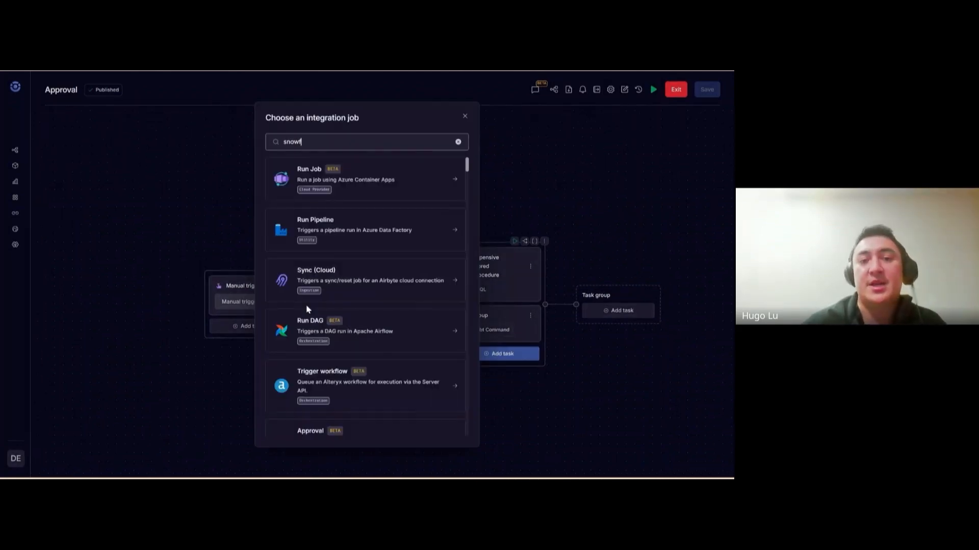
{"action": "type", "text": "lake"}
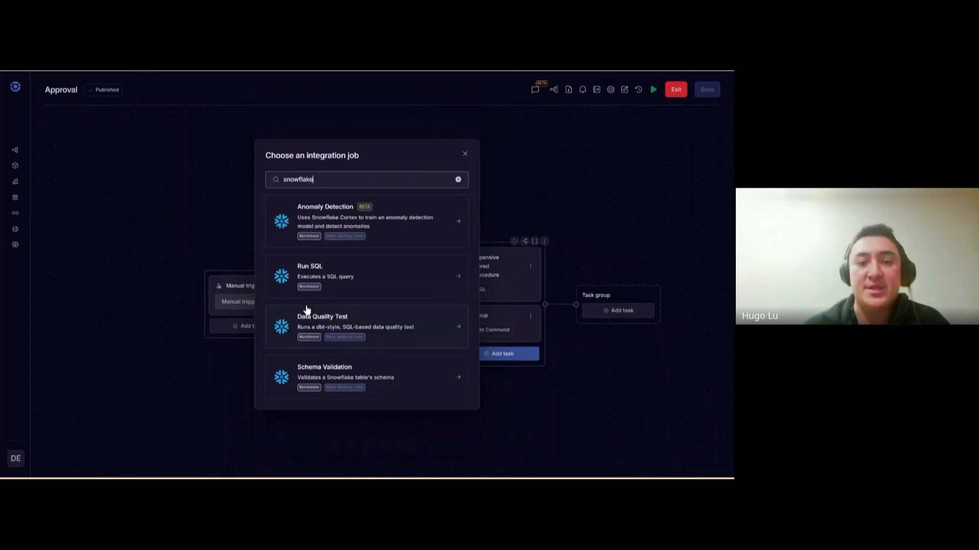
{"action": "left_click", "coordinate": [340, 283]}
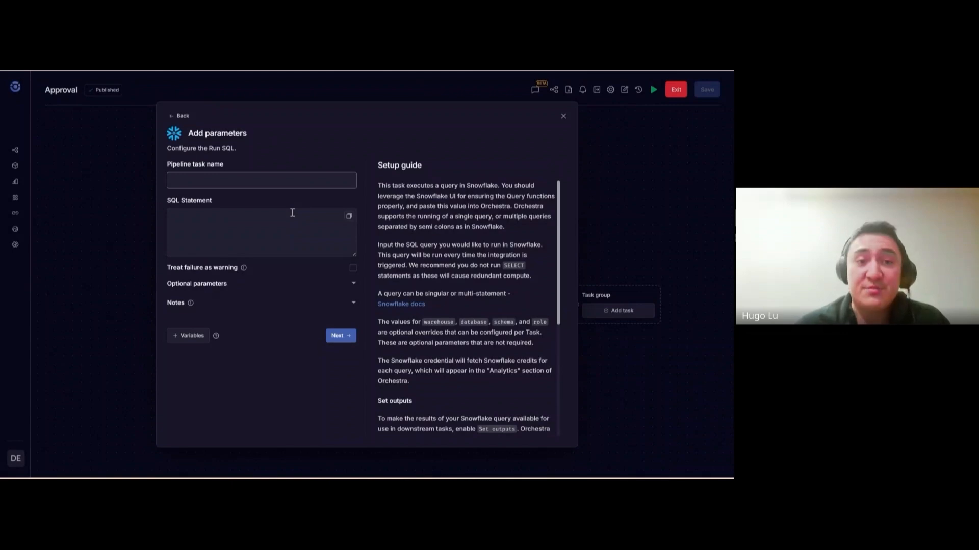
{"action": "type", "text": "Sign up"}
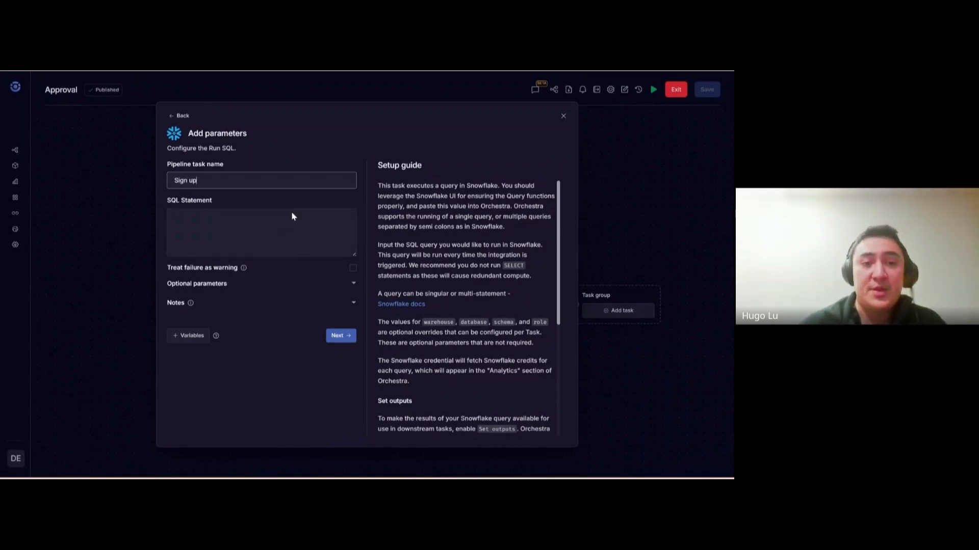
{"action": "type", "text": "s 15 minutes"}
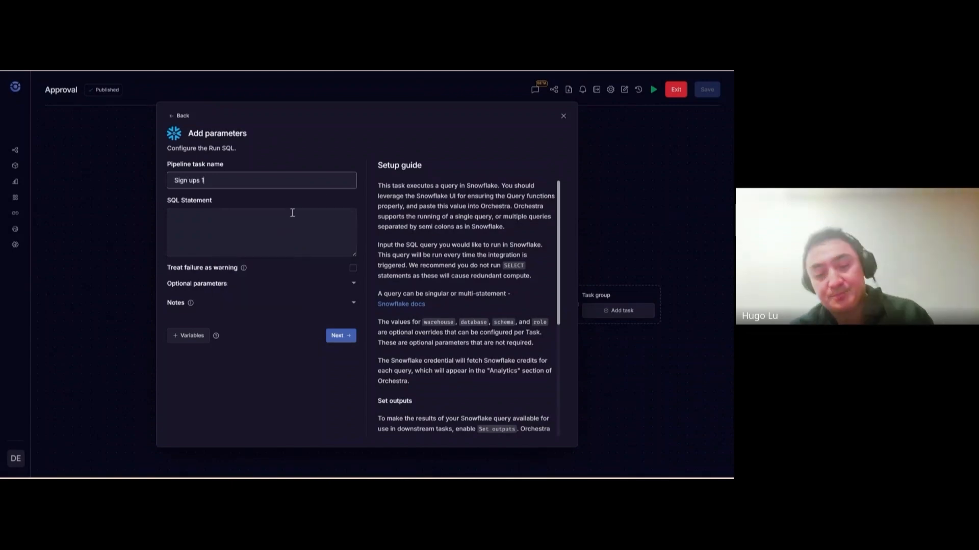
{"action": "left_click", "coordinate": [253, 222]}
{"action": "type", "text": "select data from signups"}
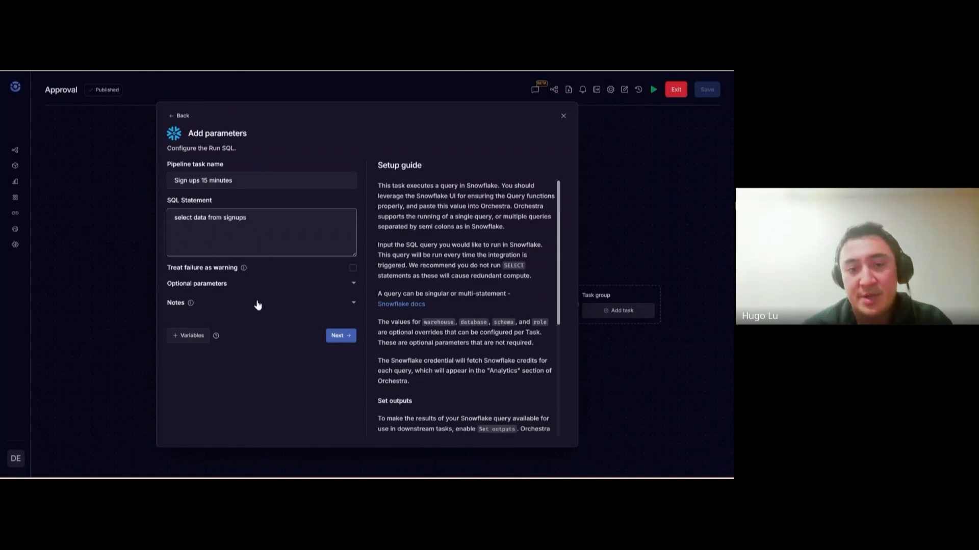
{"action": "left_click", "coordinate": [270, 284]}
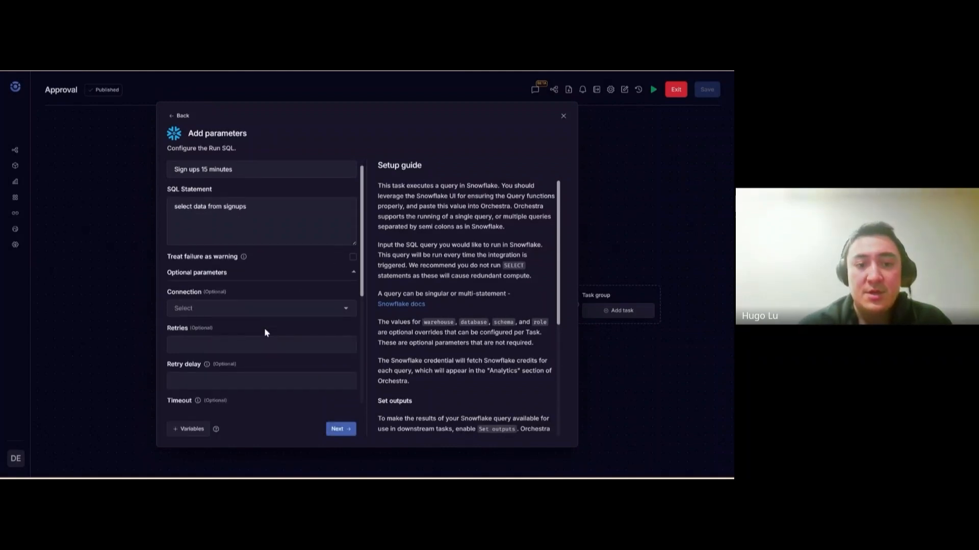
{"action": "scroll", "coordinate": [260, 328], "scroll_direction": "down", "scroll_amount": 4}
{"action": "left_click", "coordinate": [353, 381]}
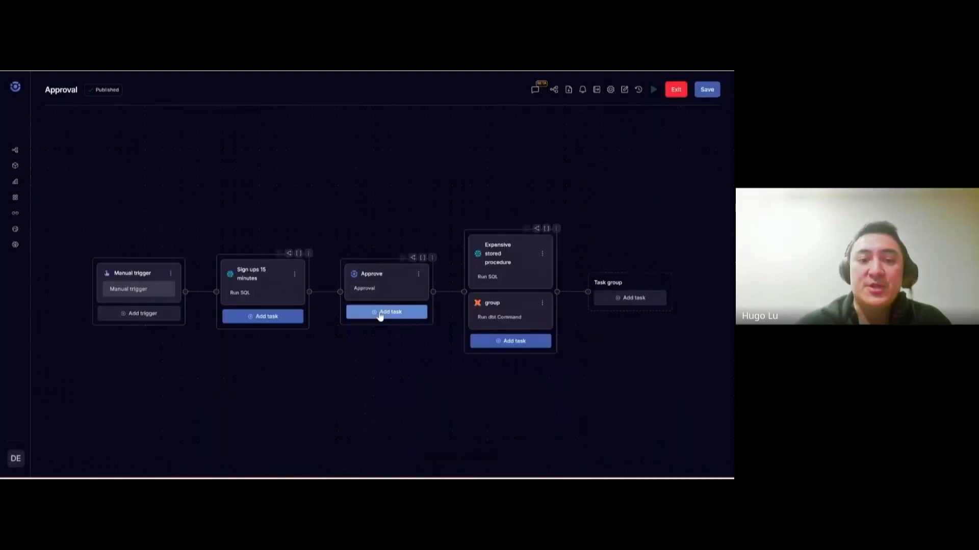
Insert an OpenAI Chat Response task after the Sign ups 15 minutes SQL task
{"action": "left_click_drag", "start_coordinate": [321, 311], "coordinate": [326, 319]}
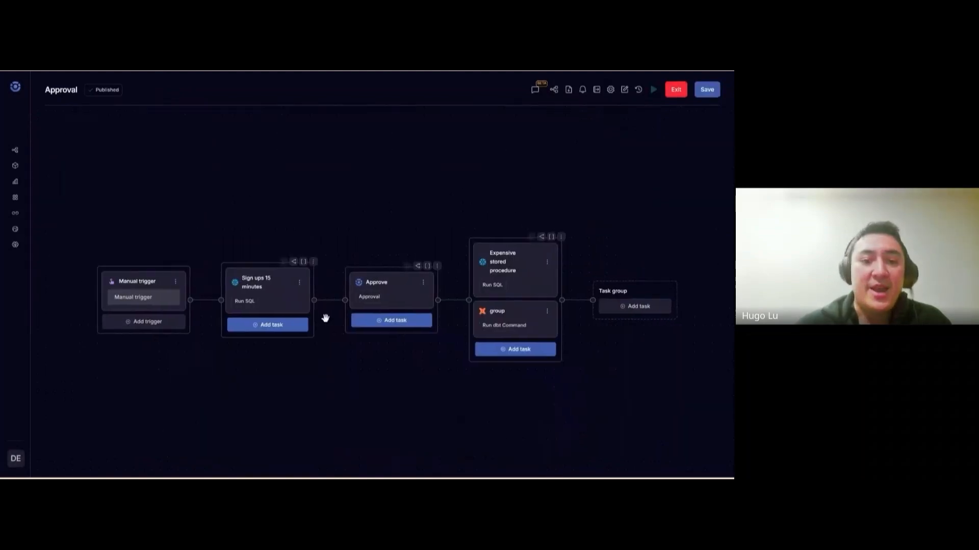
{"action": "left_click", "coordinate": [324, 301]}
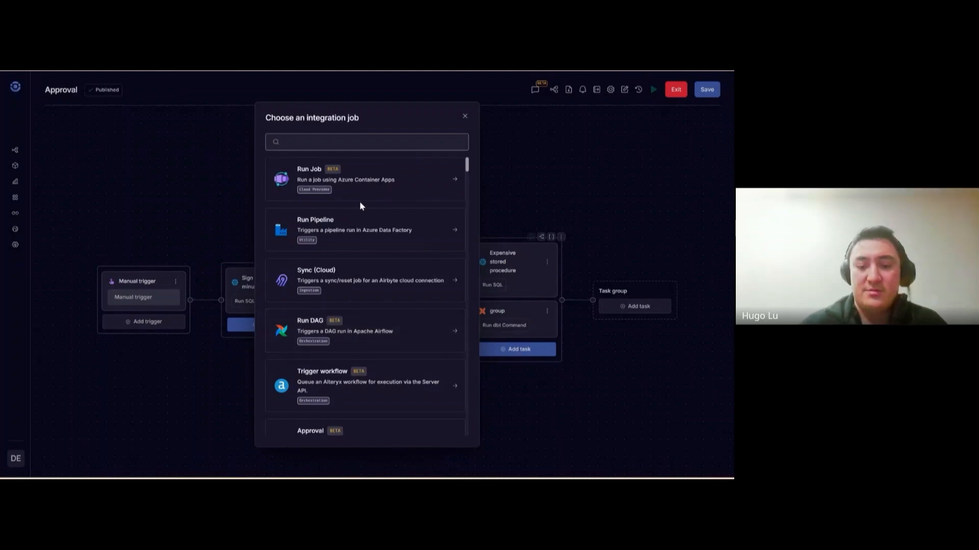
{"action": "type", "text": "open"}
{"action": "left_click", "coordinate": [345, 271]}
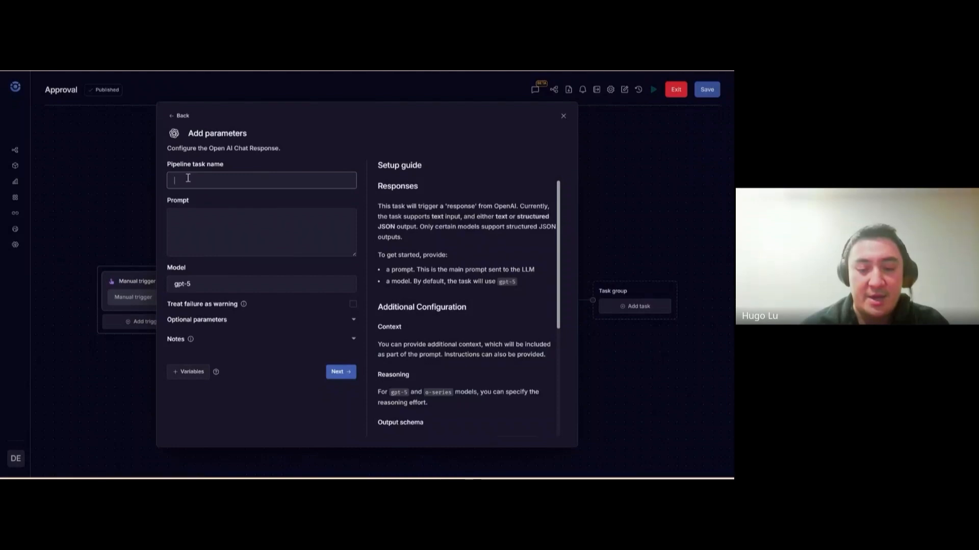
{"action": "type", "text": "Let's a"}
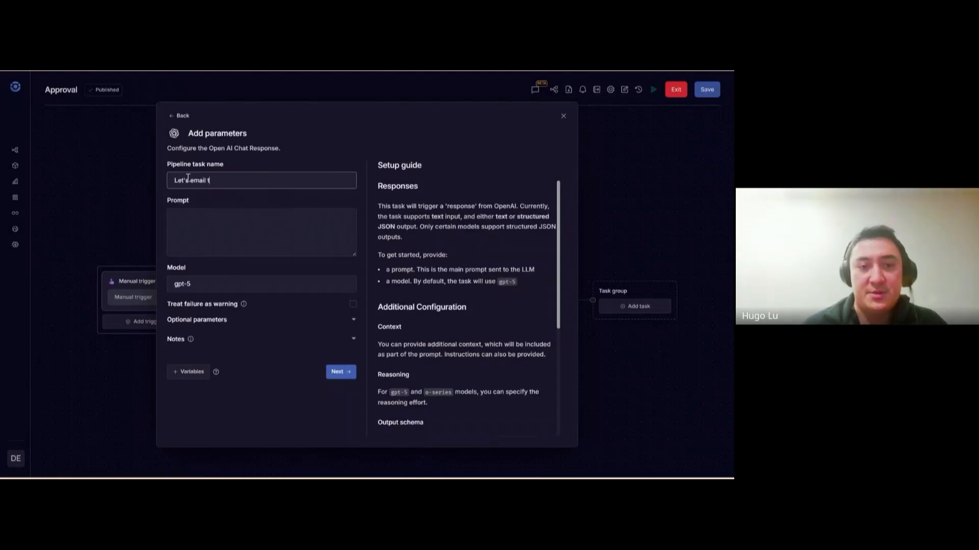
{"action": "type", "text": "mail the signups"}
{"action": "key", "text": "Tab"}
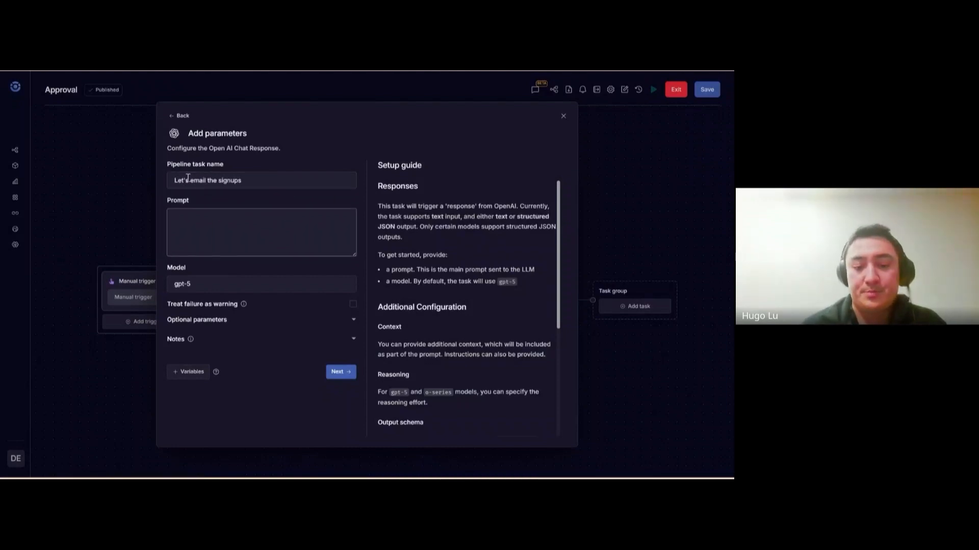
{"action": "type", "text": "Draft an email for the individ"}
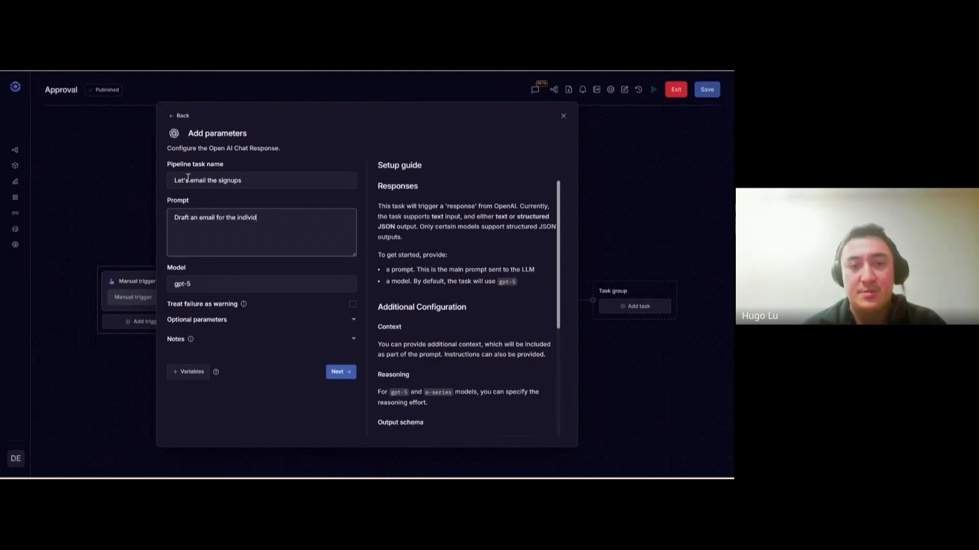
{"action": "type", "text": "on the data"}
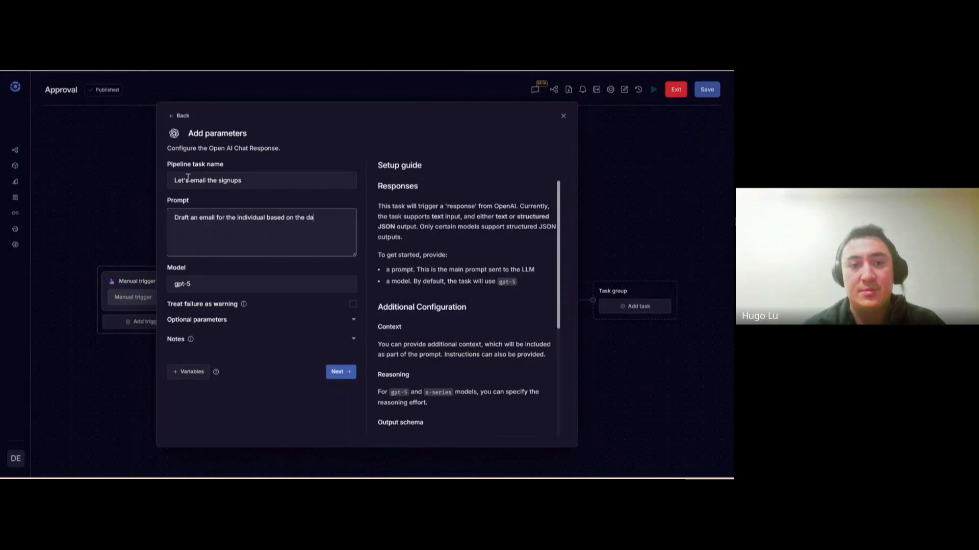
{"action": "left_click", "coordinate": [200, 320]}
{"action": "left_click", "coordinate": [201, 321]}
{"action": "left_click", "coordinate": [190, 373]}
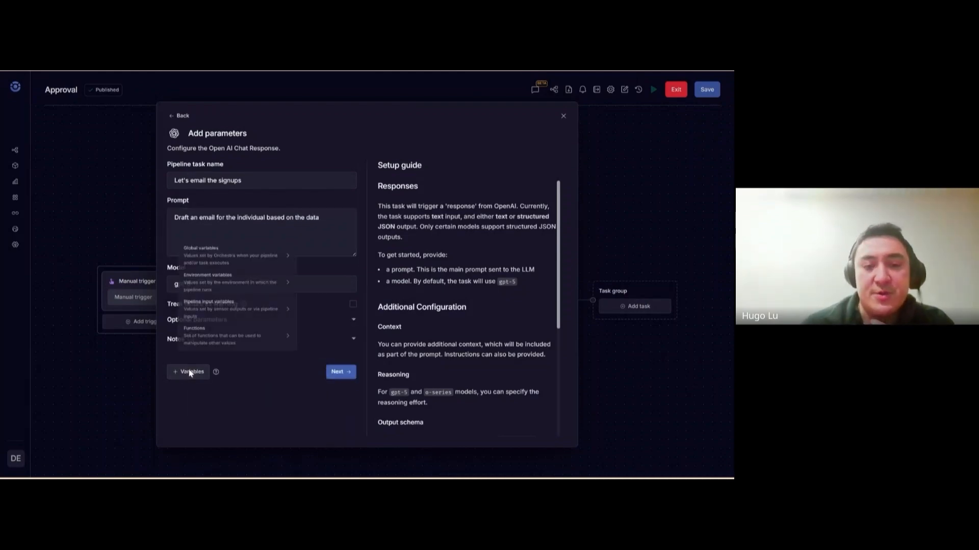
{"action": "mouse_move", "coordinate": [248, 259]}
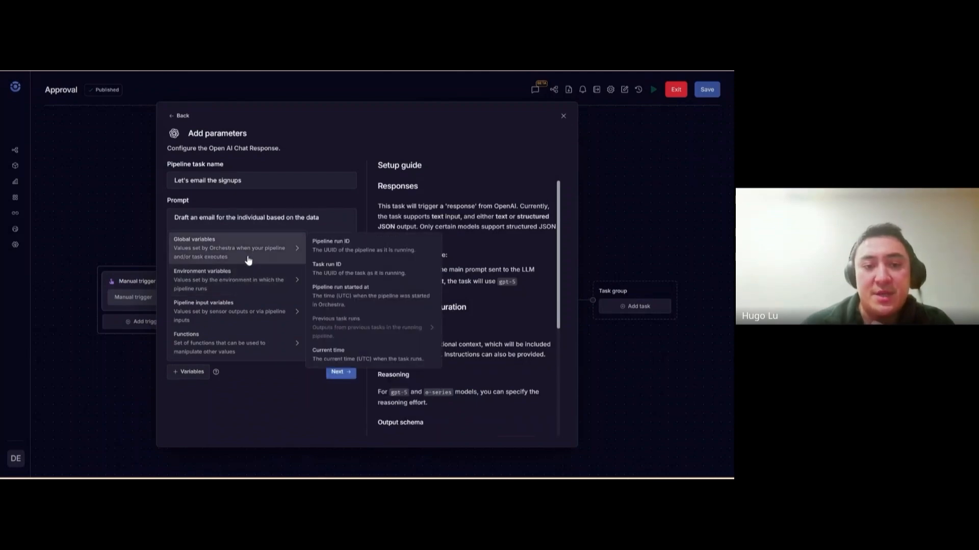
{"action": "mouse_move", "coordinate": [257, 309]}
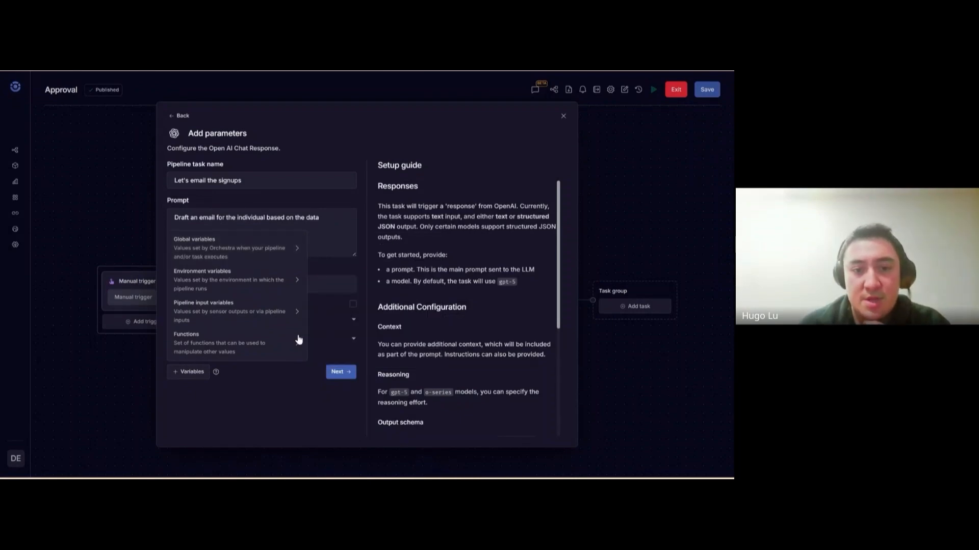
{"action": "left_click", "coordinate": [301, 401]}
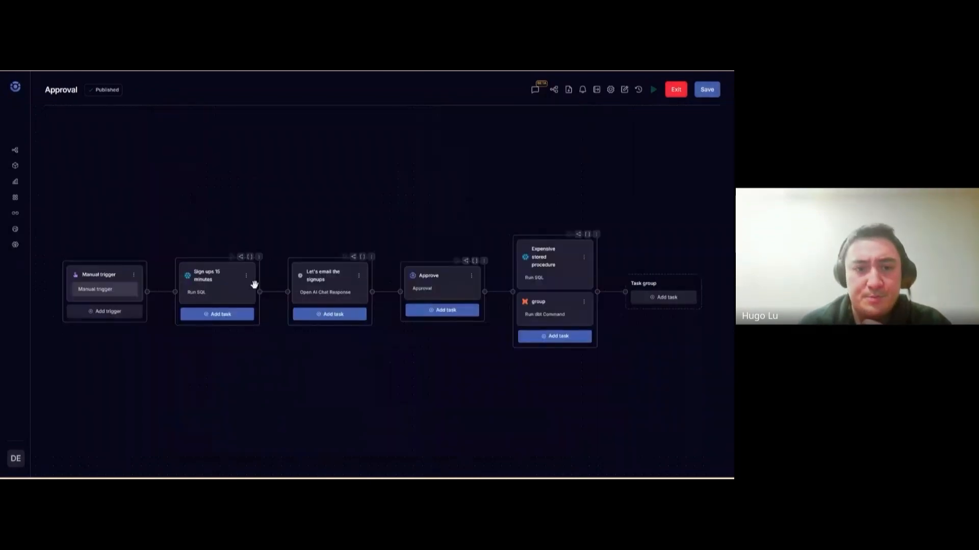
Re-confirm the Sign ups 15 minutes SQL task settings
{"action": "left_click", "coordinate": [236, 278]}
{"action": "scroll", "coordinate": [246, 340], "scroll_direction": "down", "scroll_amount": 5}
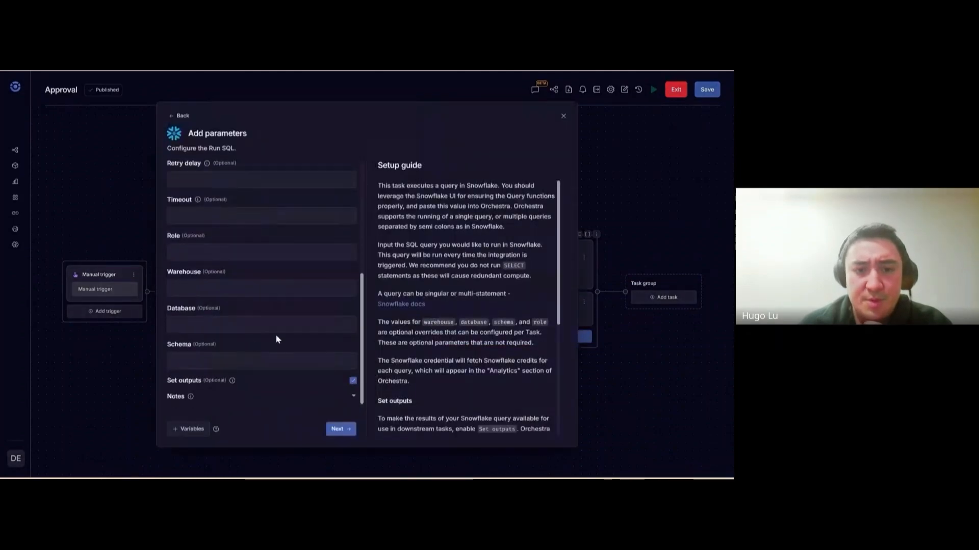
{"action": "left_click", "coordinate": [339, 429]}
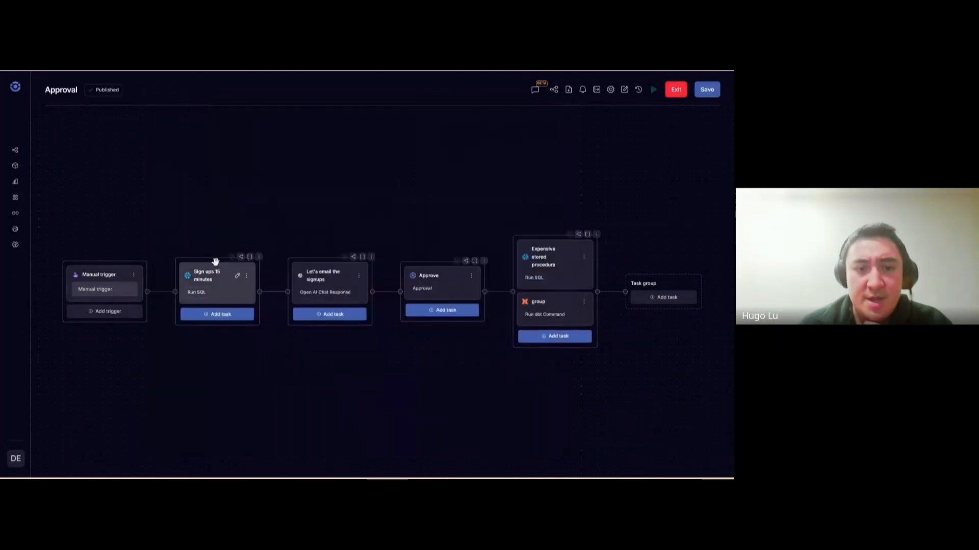
In the email task, copy the Previous task runs > Sign ups 15 minutes > Outputs > Results variable
{"action": "left_click", "coordinate": [351, 275]}
{"action": "left_click", "coordinate": [182, 434]}
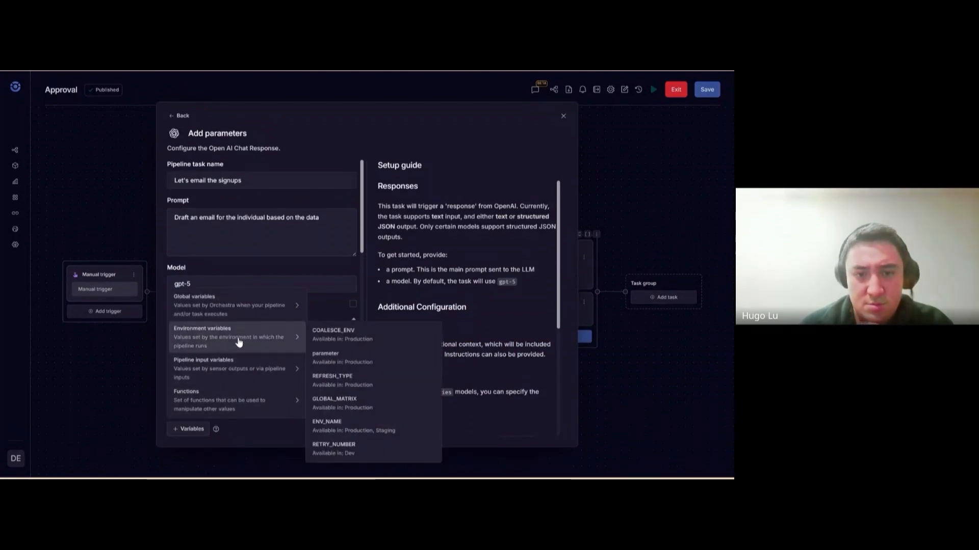
{"action": "mouse_move", "coordinate": [241, 309]}
{"action": "mouse_move", "coordinate": [380, 383]}
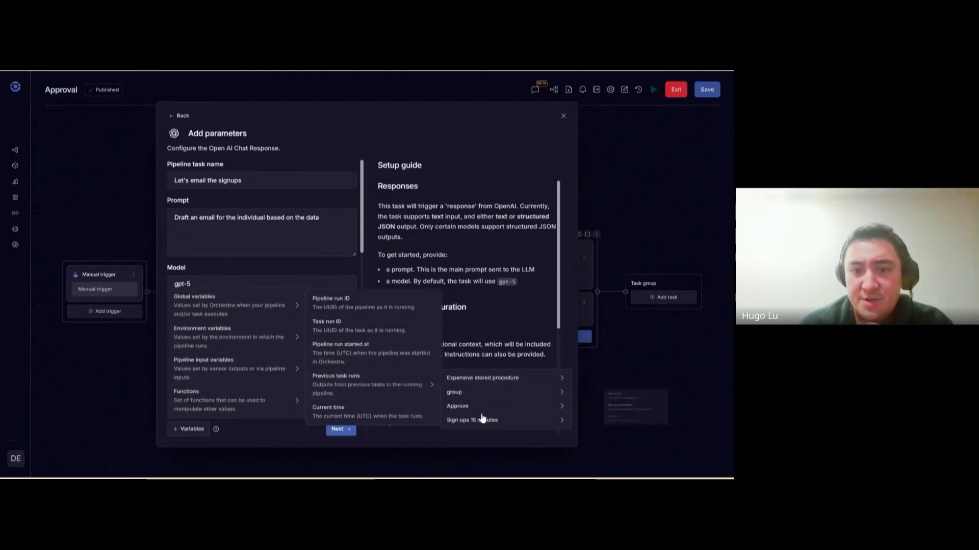
{"action": "mouse_move", "coordinate": [551, 419]}
{"action": "mouse_move", "coordinate": [578, 461]}
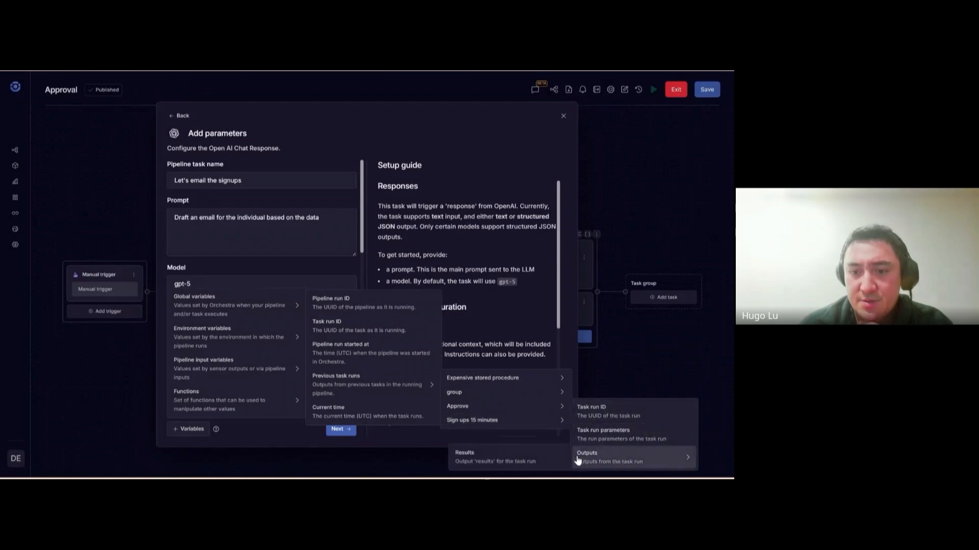
{"action": "left_click", "coordinate": [503, 460]}
End the prompt with 'Here is their data:' and the pasted results reference, then save
{"action": "left_click", "coordinate": [334, 226]}
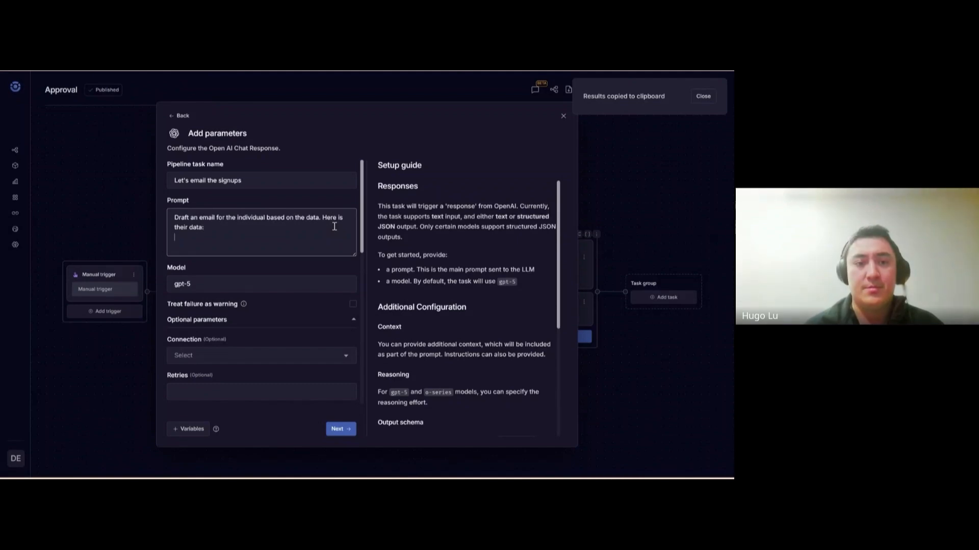
{"action": "type", "text": ":"}
{"action": "key", "text": "Return"}
{"action": "key", "text": "ctrl+v"}
{"action": "scroll", "coordinate": [260, 355], "scroll_direction": "down", "scroll_amount": 5}
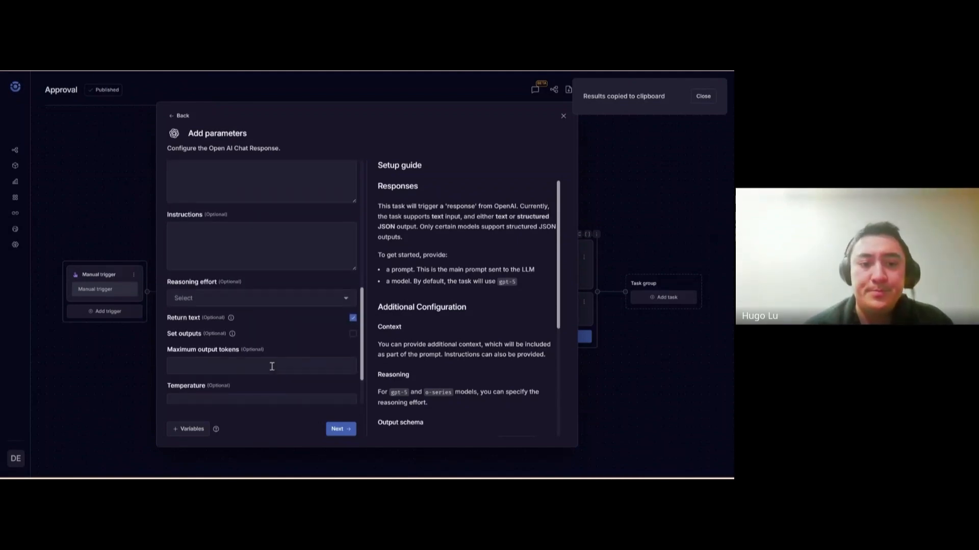
{"action": "scroll", "coordinate": [271, 365], "scroll_direction": "up", "scroll_amount": 5}
{"action": "left_click", "coordinate": [340, 429]}
{"action": "left_click_drag", "start_coordinate": [475, 378], "coordinate": [389, 384]}
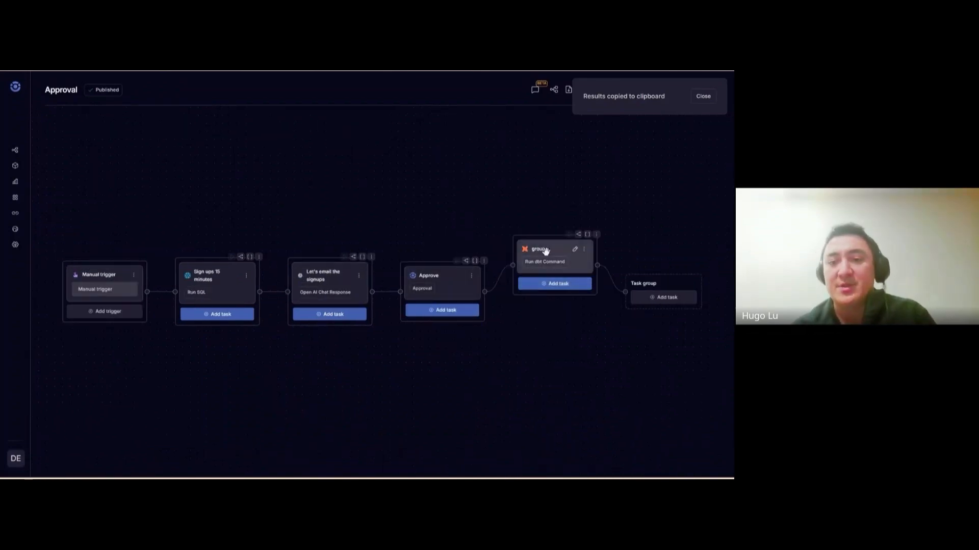
Replace the group task with an HTTP request using path '/', method POST and JSON body {}
{"action": "left_click", "coordinate": [575, 248]}
{"action": "left_click", "coordinate": [182, 116]}
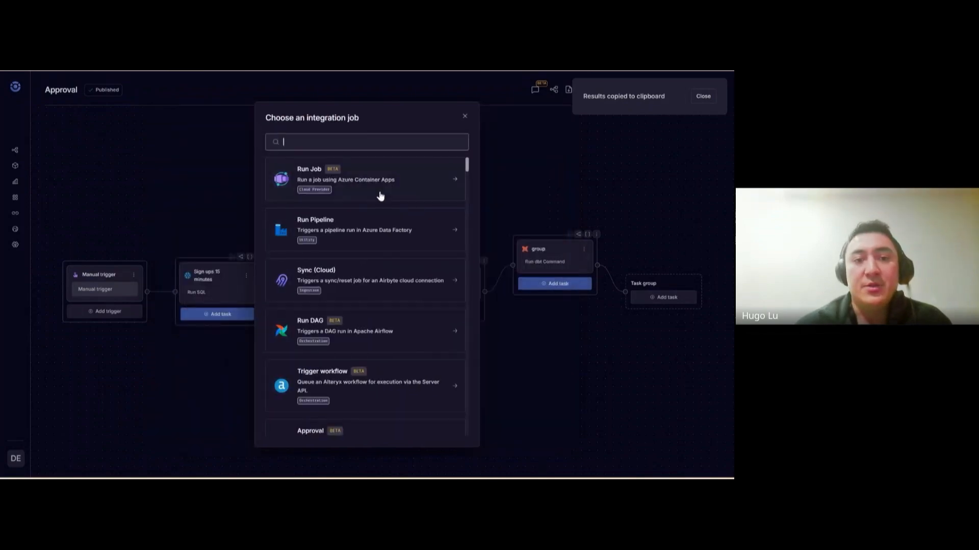
{"action": "type", "text": "http"}
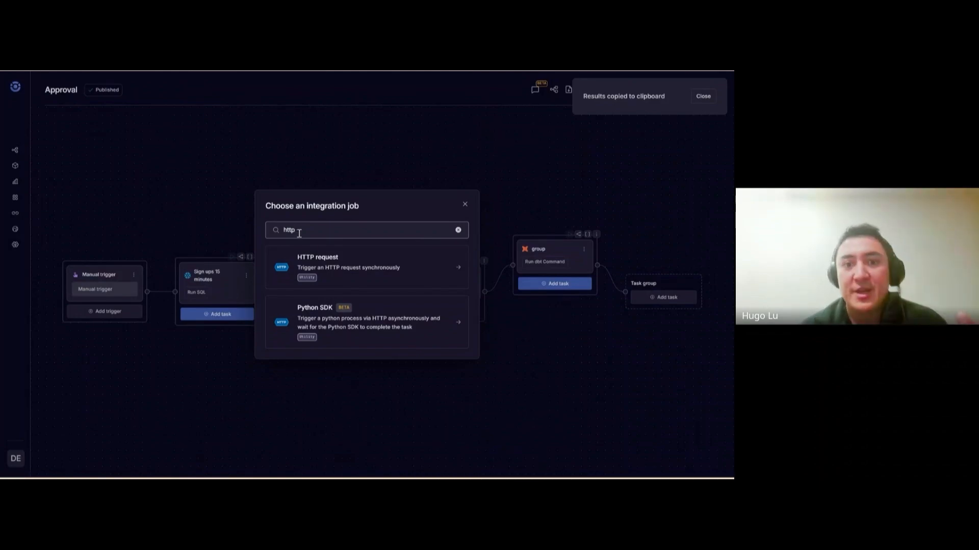
{"action": "left_click", "coordinate": [395, 267]}
{"action": "left_click", "coordinate": [211, 213]}
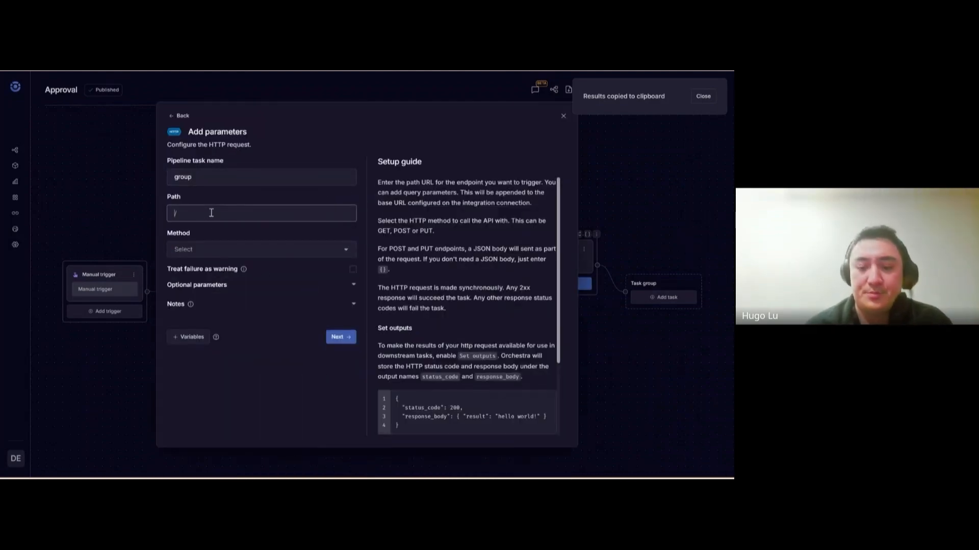
{"action": "left_click", "coordinate": [232, 253]}
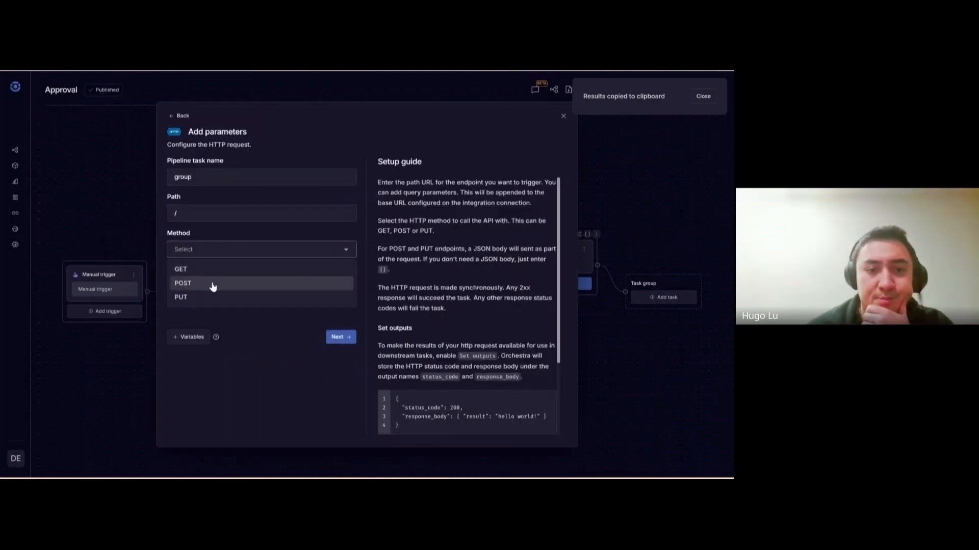
{"action": "left_click", "coordinate": [184, 282]}
{"action": "left_click", "coordinate": [278, 316]}
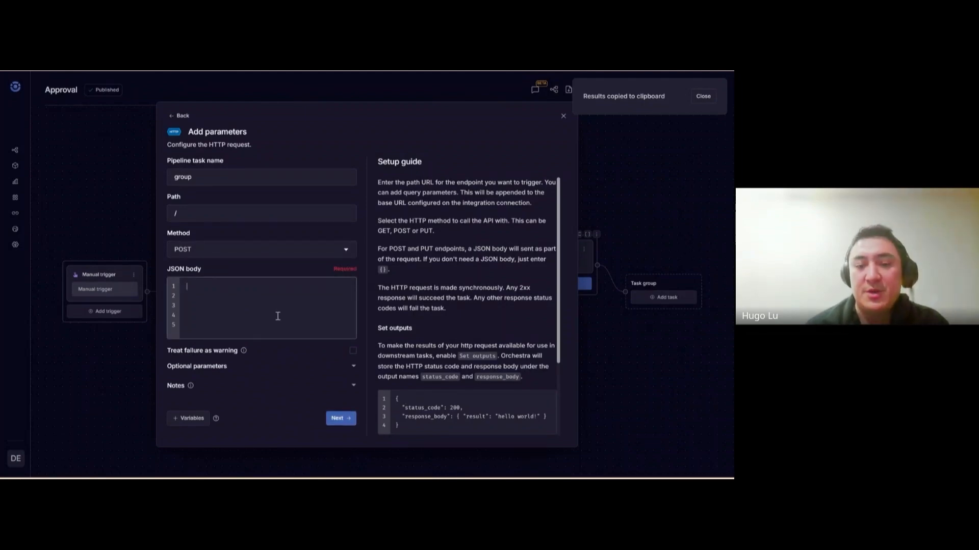
{"action": "type", "text": "{}"}
{"action": "left_click", "coordinate": [342, 423]}
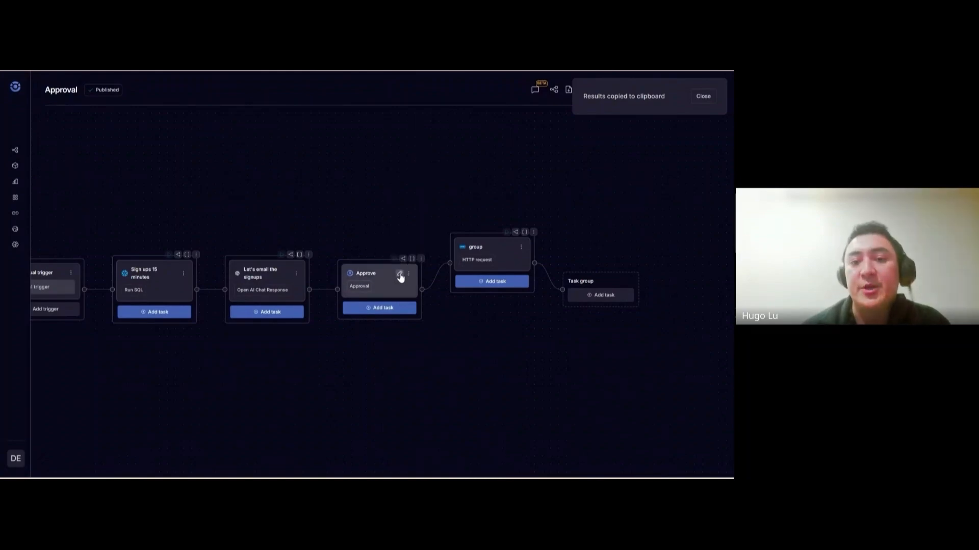
Paste the Sign ups 15 minutes results reference on a new line below the Approve message
{"action": "left_click", "coordinate": [400, 276]}
{"action": "left_click", "coordinate": [179, 431]}
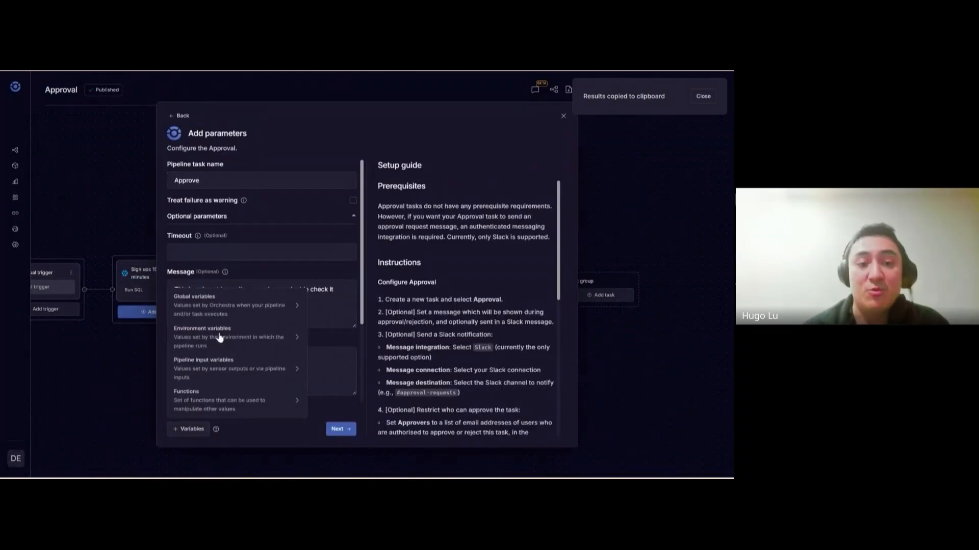
{"action": "mouse_move", "coordinate": [220, 339]}
{"action": "left_click", "coordinate": [340, 311]}
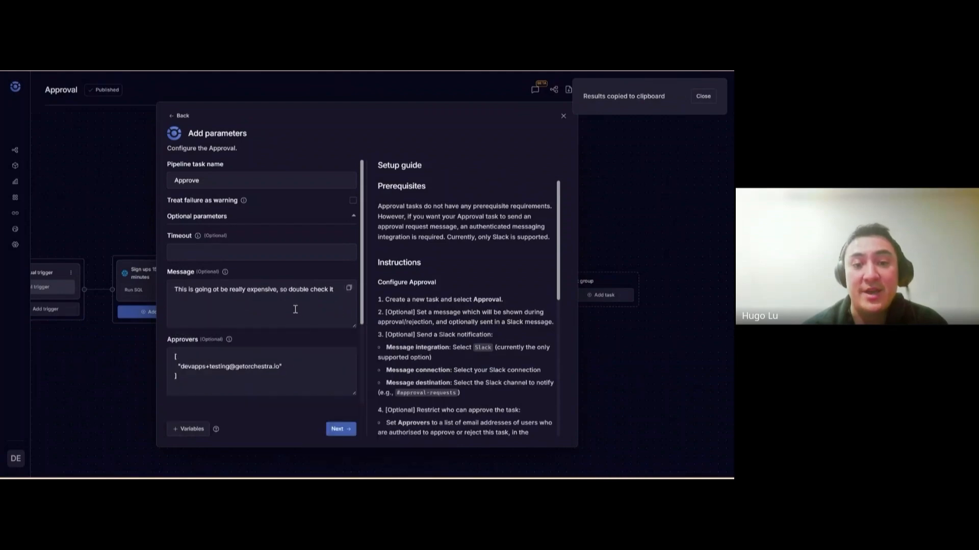
{"action": "left_click", "coordinate": [334, 292]}
{"action": "key", "text": "Return"}
{"action": "key", "text": "Return"}
{"action": "key", "text": "ctrl+v"}
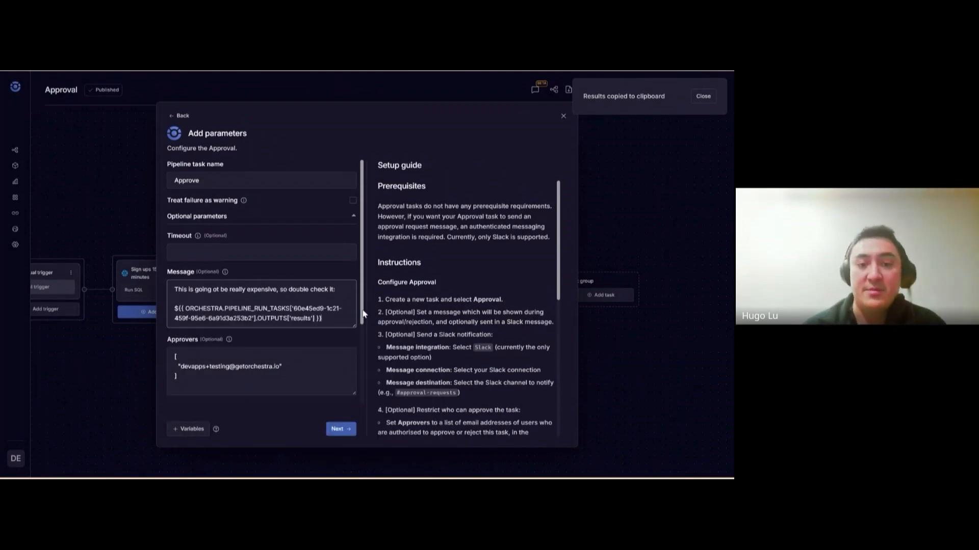
Replace 'expensive' with 'important' in the message and save the Approve task
{"action": "double_click", "coordinate": [252, 290]}
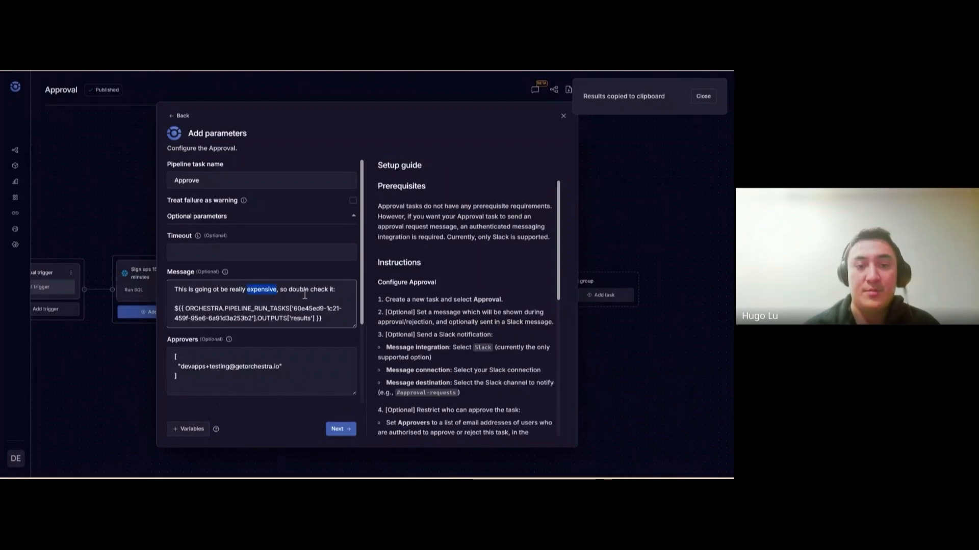
{"action": "type", "text": "important"}
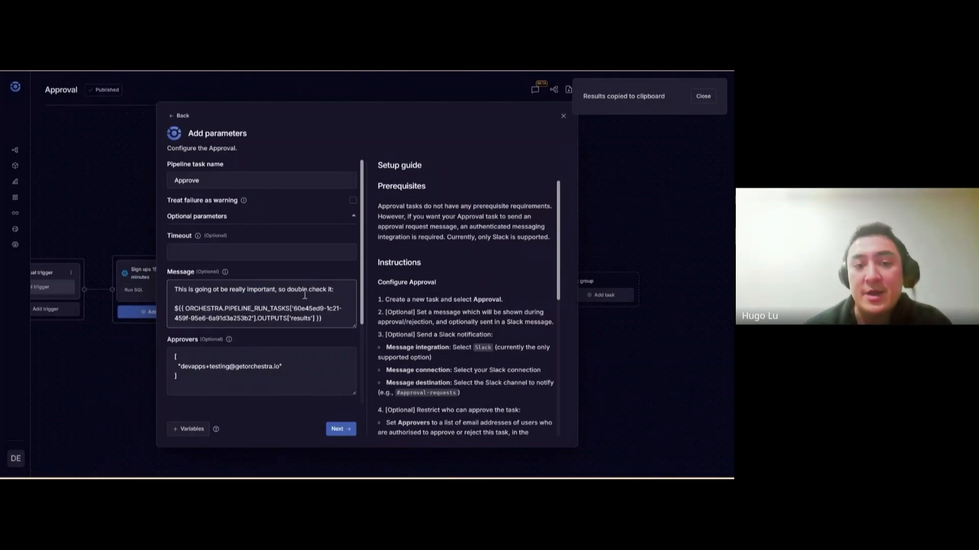
{"action": "type", "text": "to"}
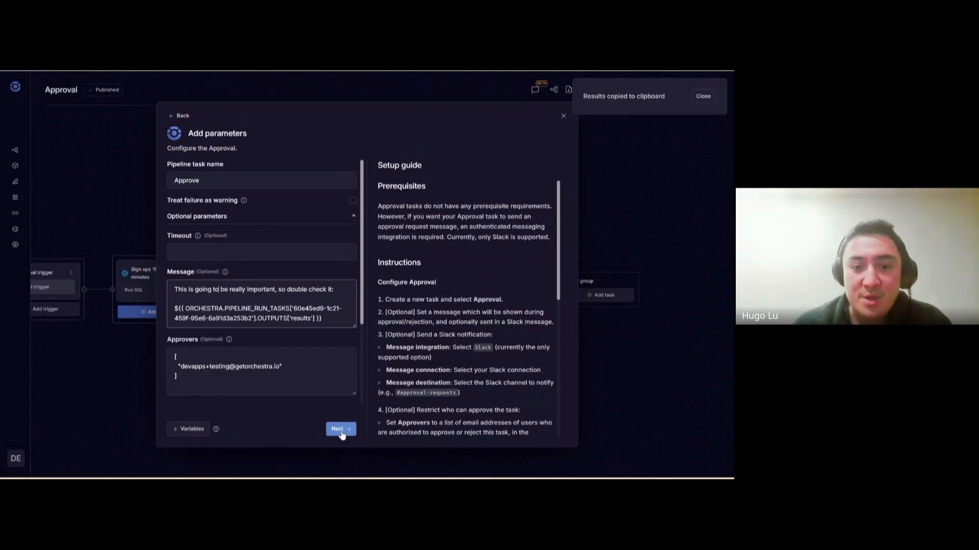
{"action": "scroll", "coordinate": [331, 318], "scroll_direction": "down", "scroll_amount": 3}
{"action": "scroll", "coordinate": [331, 319], "scroll_direction": "up", "scroll_amount": 3}
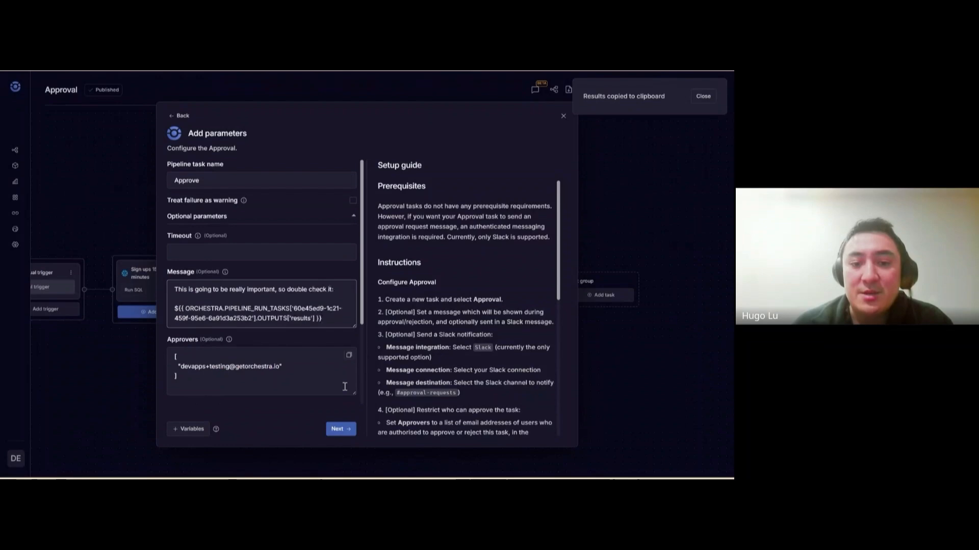
{"action": "left_click", "coordinate": [340, 429]}
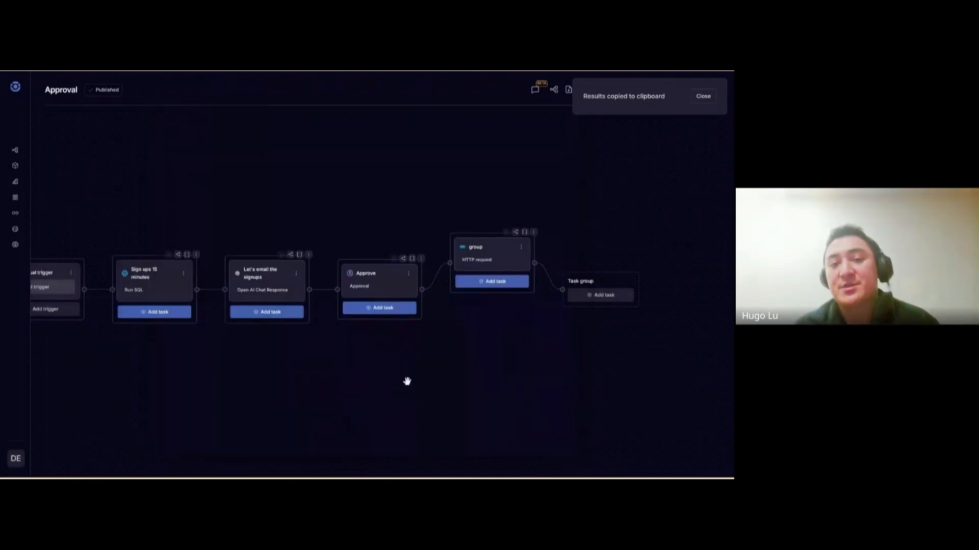
{"action": "left_click", "coordinate": [699, 99]}
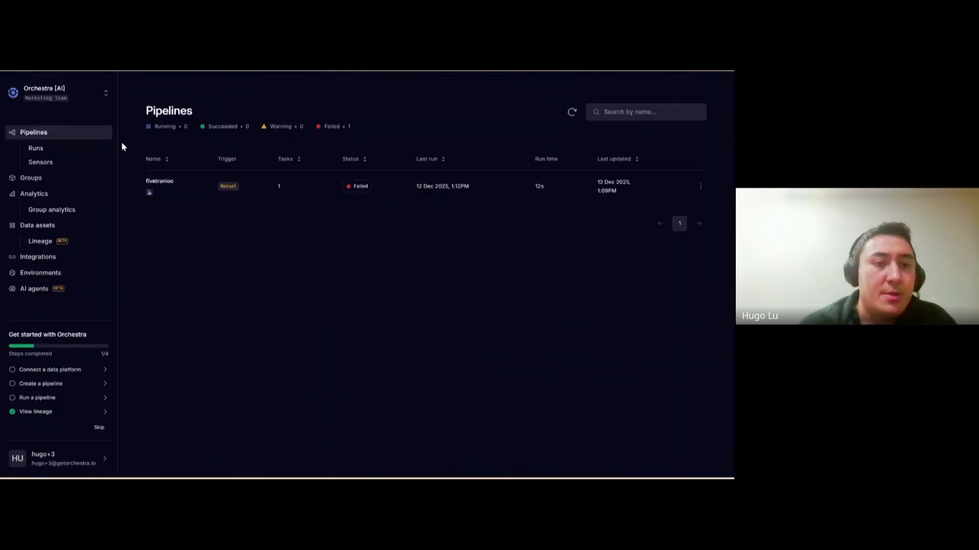
{"action": "left_click", "coordinate": [214, 70]}
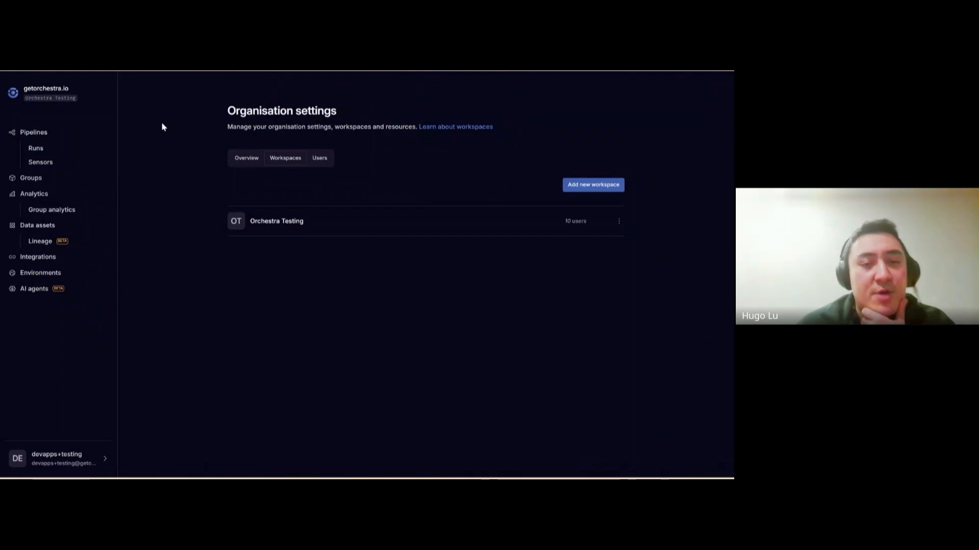
{"action": "left_click", "coordinate": [246, 160]}
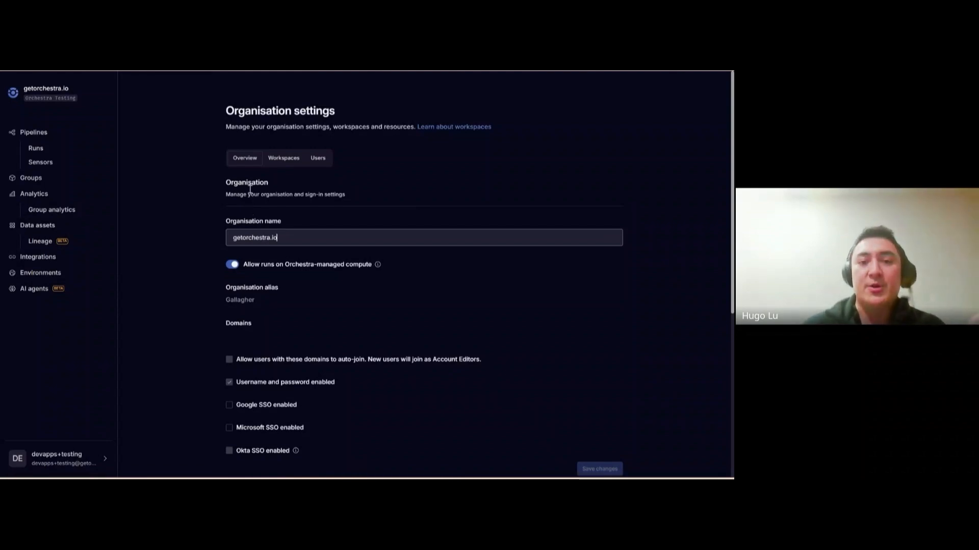
{"action": "left_click", "coordinate": [298, 167]}
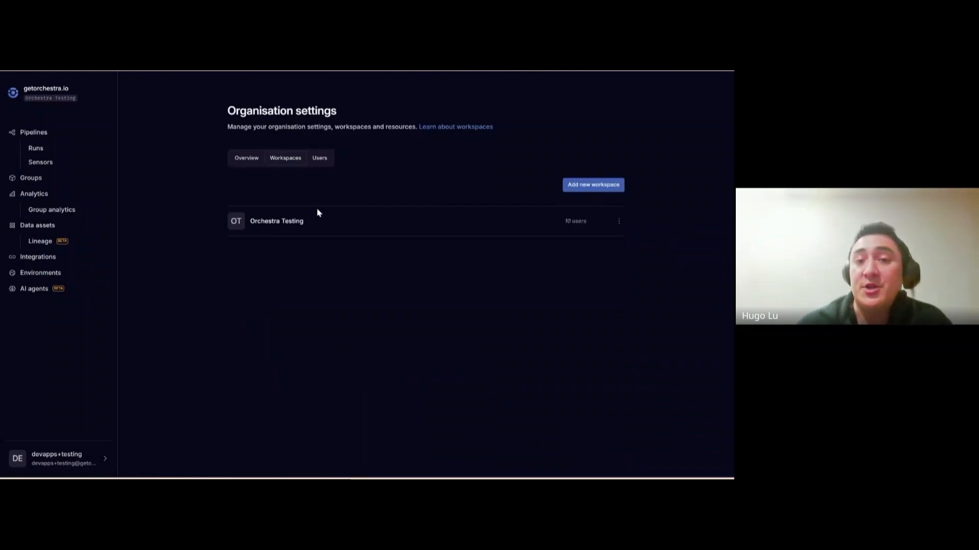
Create a new workspace named 'Marketing'
{"action": "left_click", "coordinate": [584, 186]}
{"action": "left_click", "coordinate": [353, 284]}
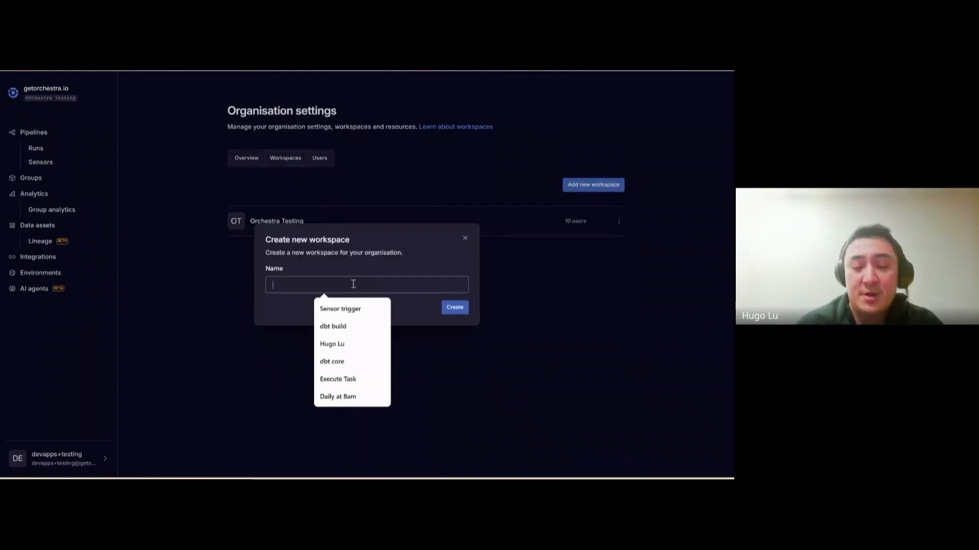
{"action": "type", "text": "Marketing"}
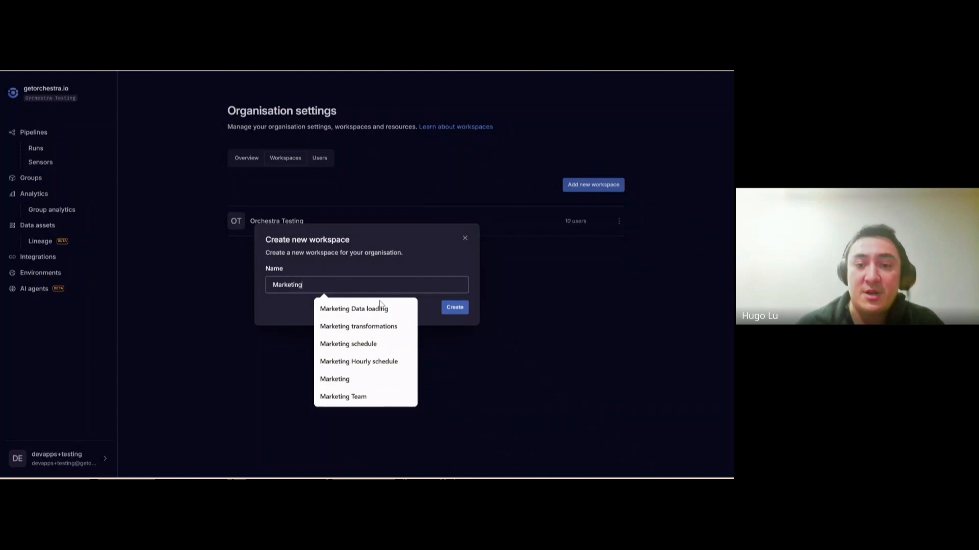
{"action": "left_click", "coordinate": [451, 308]}
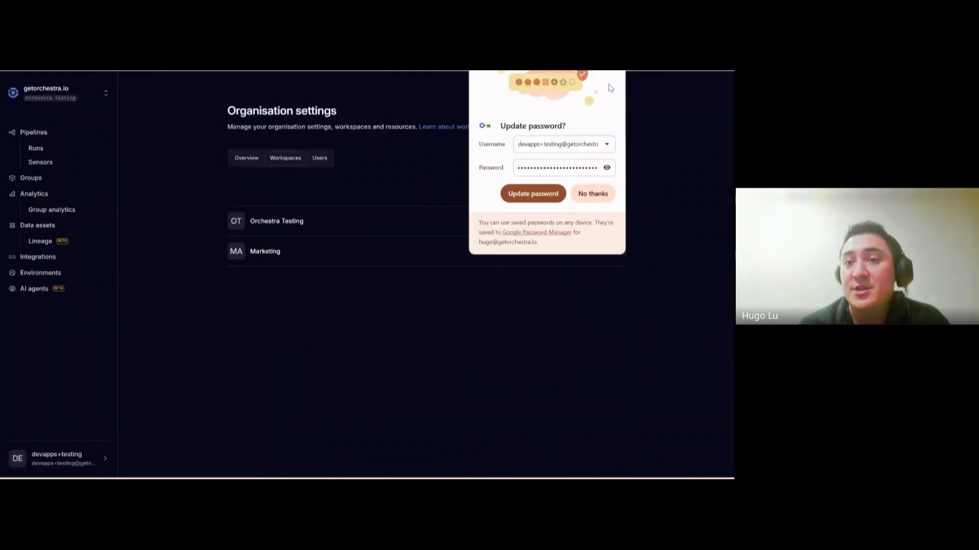
{"action": "left_click", "coordinate": [604, 72]}
Switch into the Marketing workspace and view its empty Pipelines list
{"action": "left_click", "coordinate": [619, 251]}
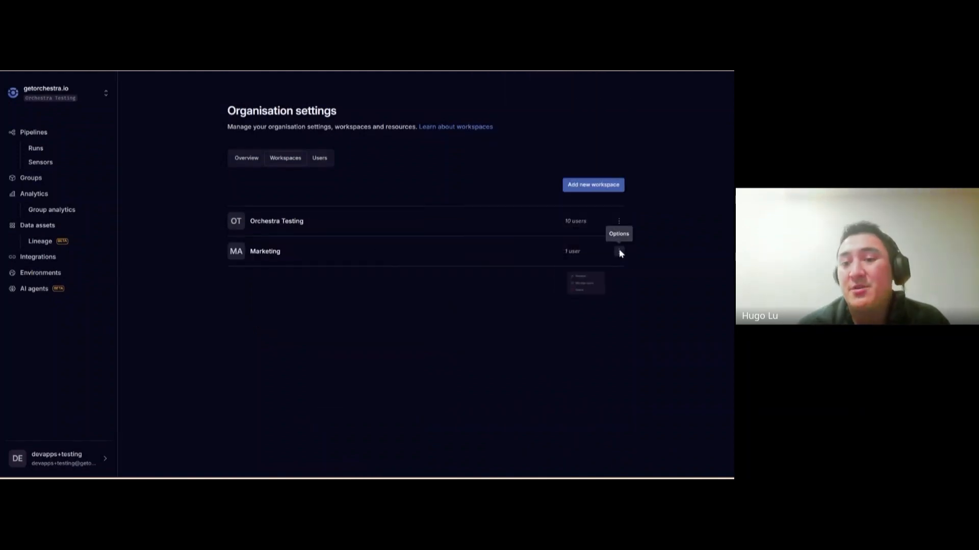
{"action": "left_click", "coordinate": [364, 313]}
{"action": "left_click", "coordinate": [80, 102]}
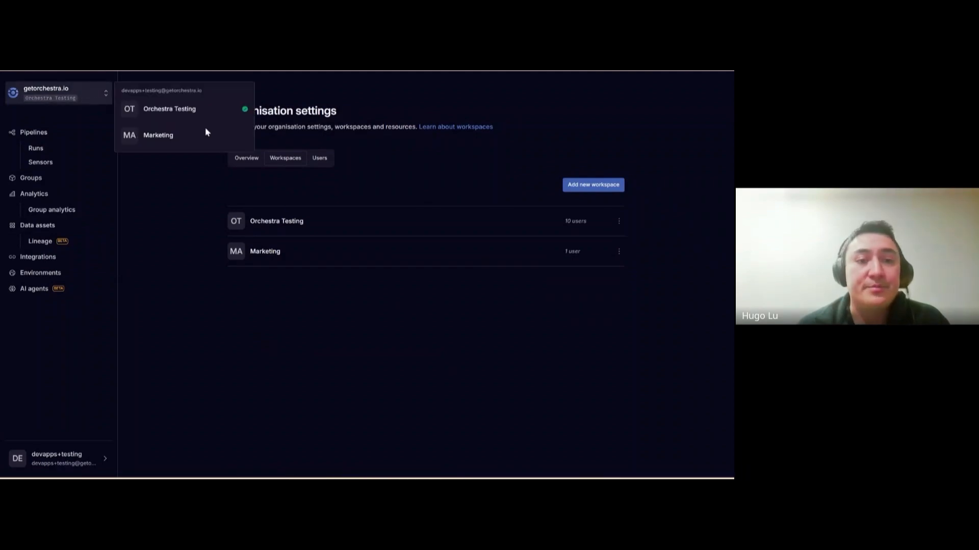
{"action": "left_click", "coordinate": [175, 138]}
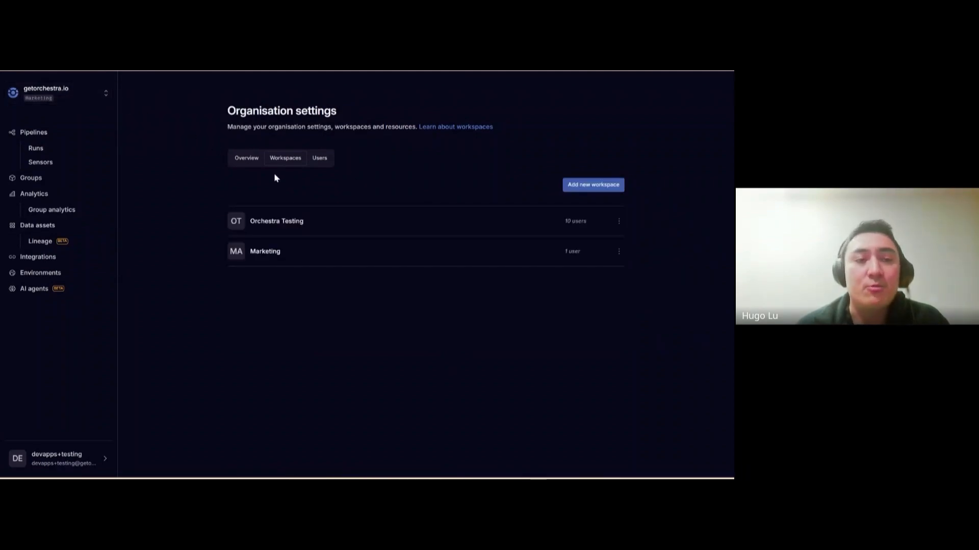
{"action": "left_click", "coordinate": [54, 135]}
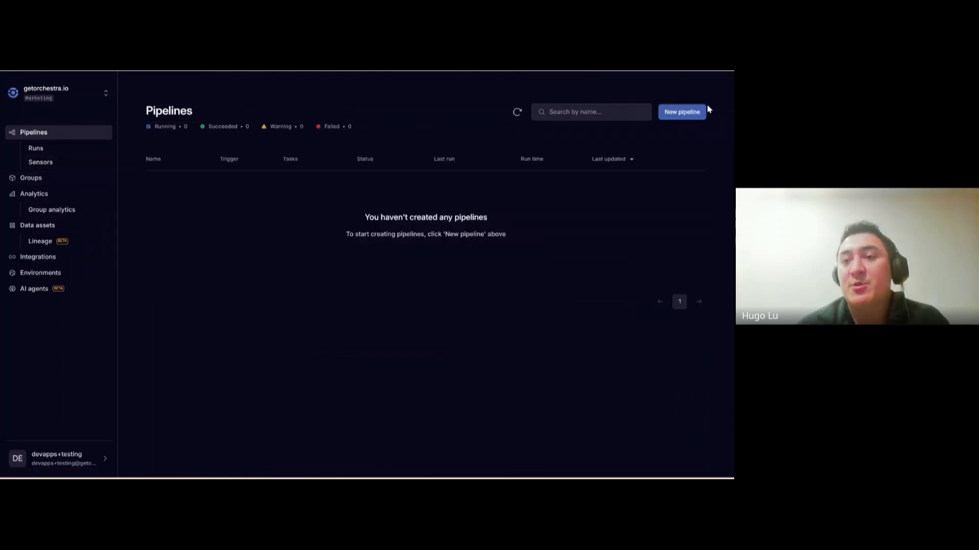
Create a new pipeline named 'Marketing workflow' with a manual trigger
{"action": "left_click", "coordinate": [688, 111]}
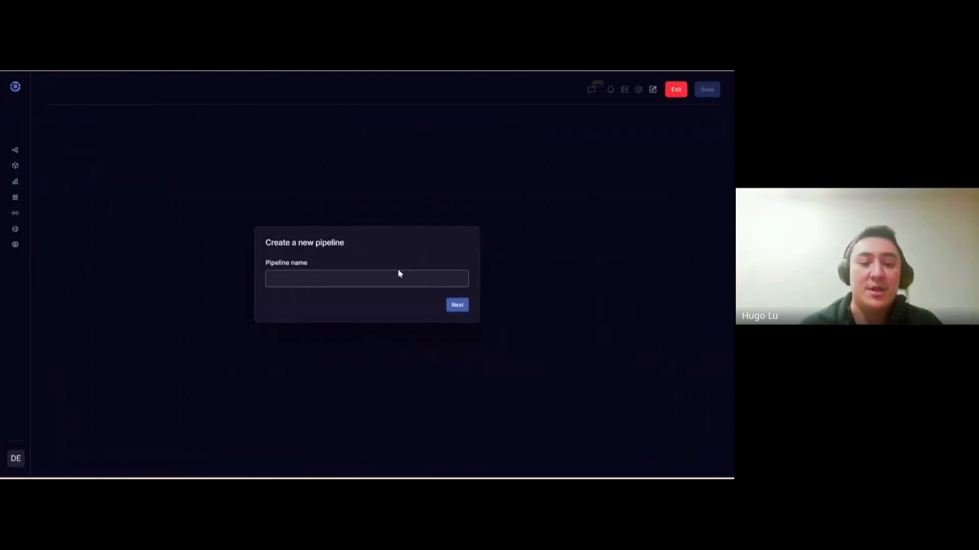
{"action": "type", "text": "Marketing w"}
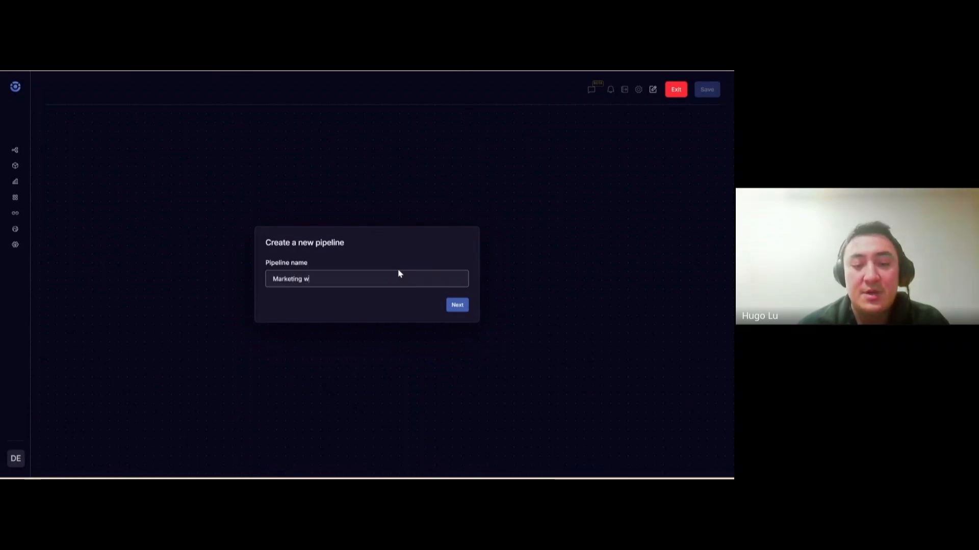
{"action": "type", "text": "orkflow"}
{"action": "left_click", "coordinate": [457, 304]}
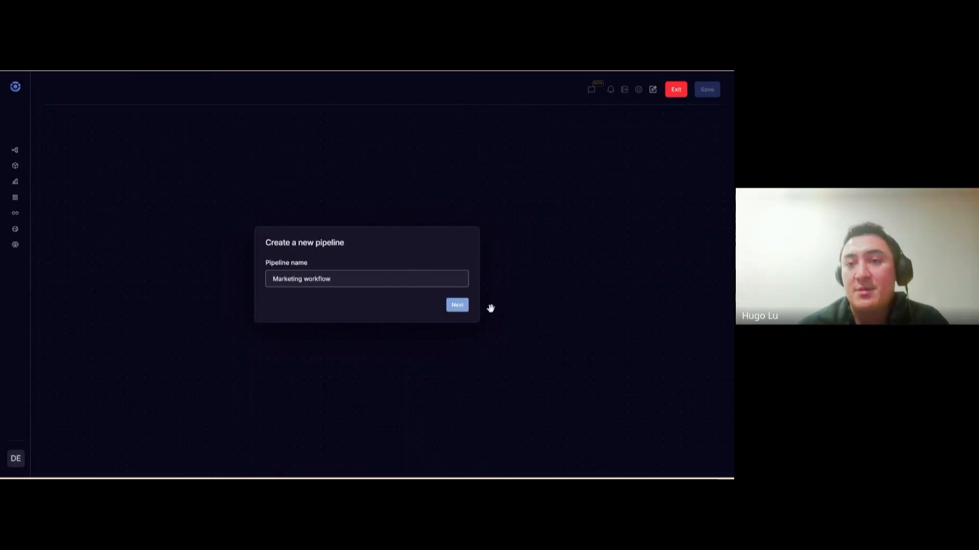
{"action": "left_click", "coordinate": [591, 90]}
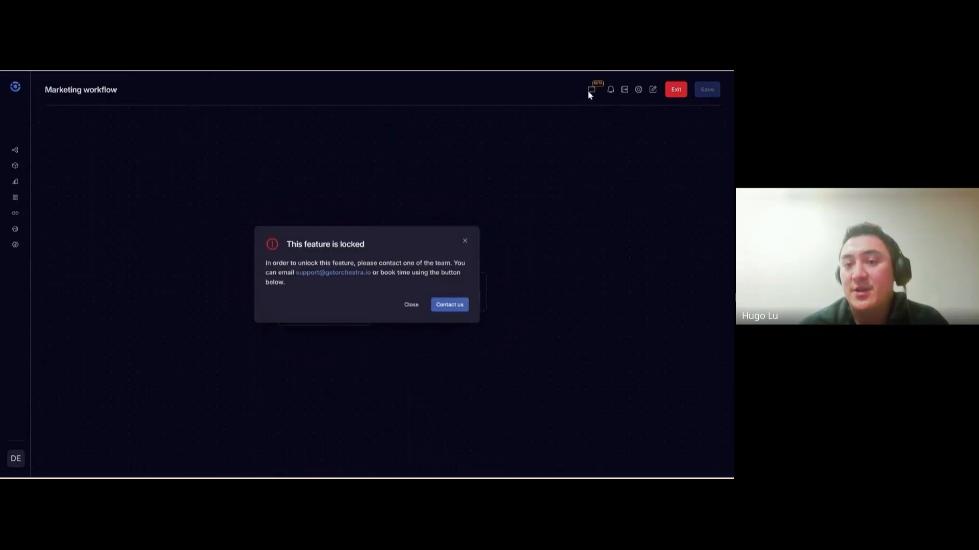
{"action": "left_click", "coordinate": [411, 305]}
Add an Approval task named 'df' and save the pipeline as a draft without alerts
{"action": "left_click", "coordinate": [383, 288]}
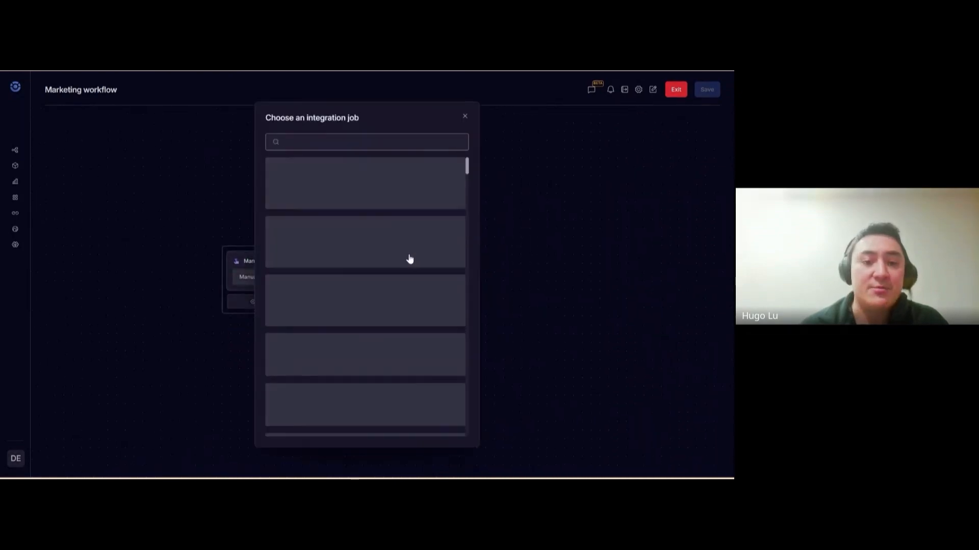
{"action": "left_click", "coordinate": [327, 193]}
{"action": "type", "text": "df"}
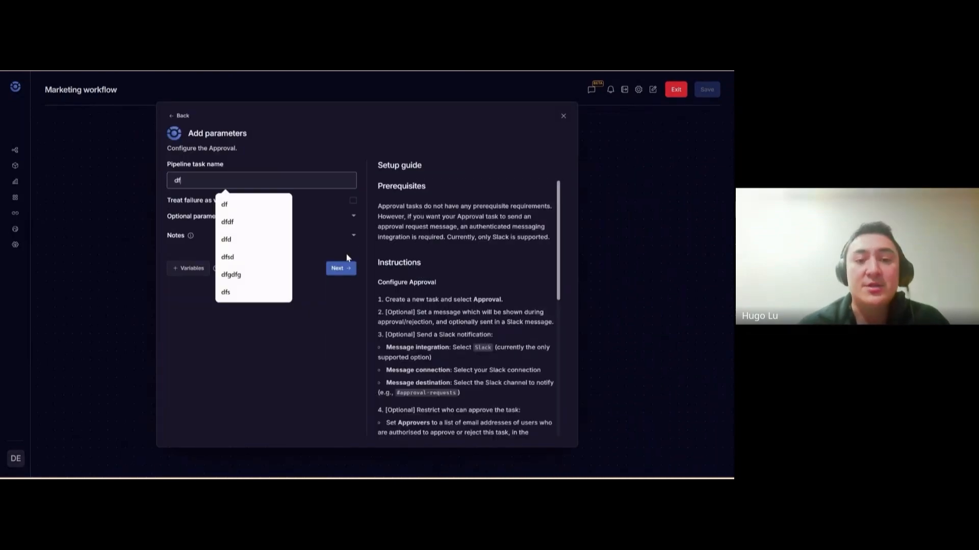
{"action": "left_click", "coordinate": [338, 266]}
{"action": "left_click", "coordinate": [705, 90]}
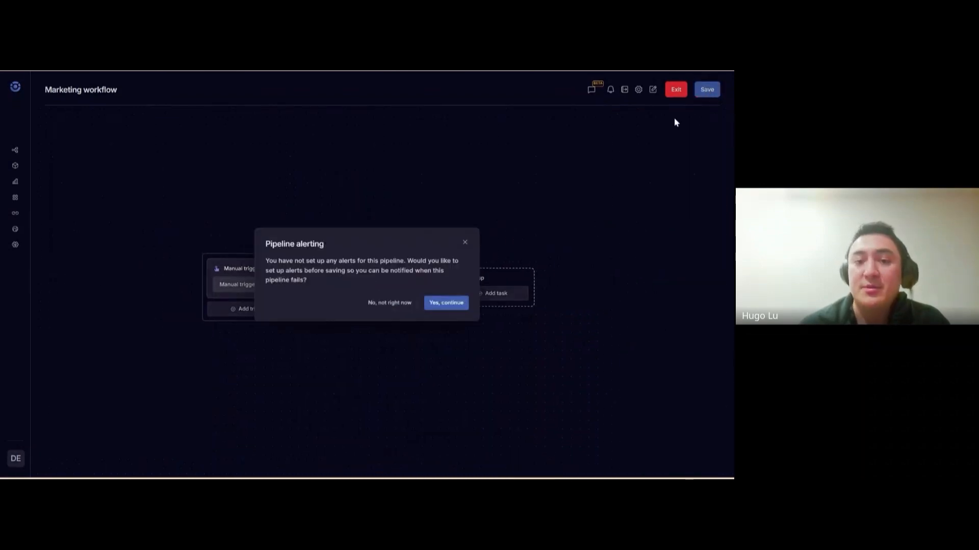
{"action": "left_click", "coordinate": [393, 304]}
{"action": "left_click", "coordinate": [547, 423]}
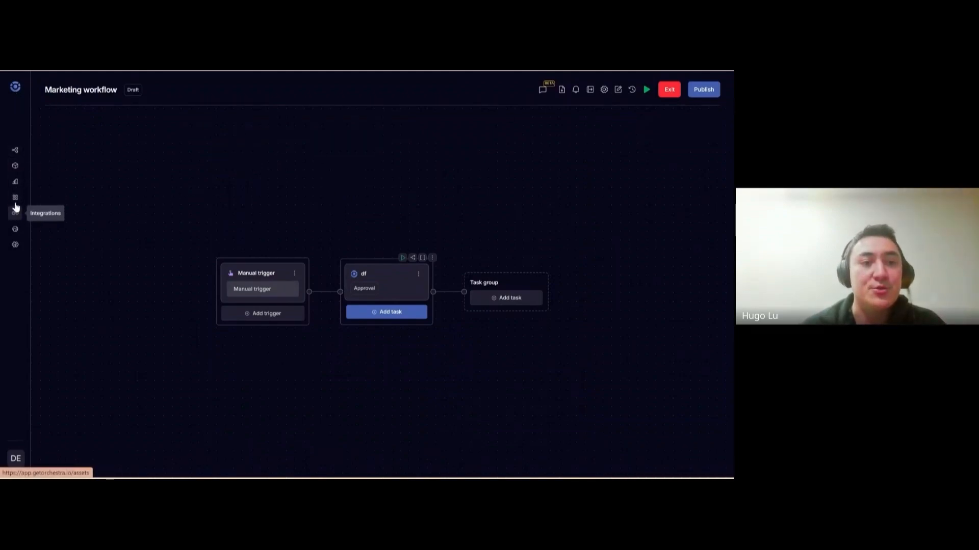
Check the Marketing workspace's Analytics, Integrations and Environments pages, then return to Pipelines
{"action": "left_click", "coordinate": [15, 181]}
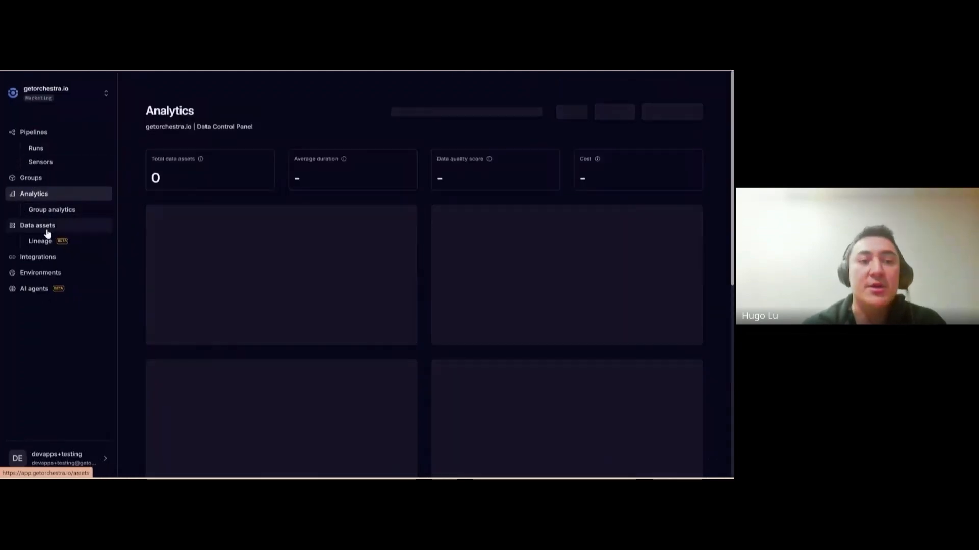
{"action": "left_click", "coordinate": [42, 258]}
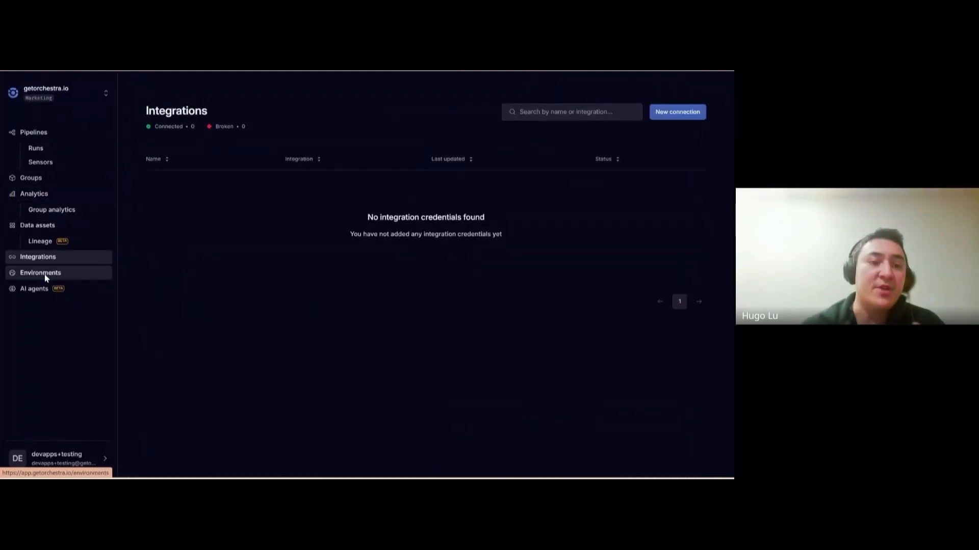
{"action": "left_click", "coordinate": [48, 270]}
{"action": "left_click", "coordinate": [48, 259]}
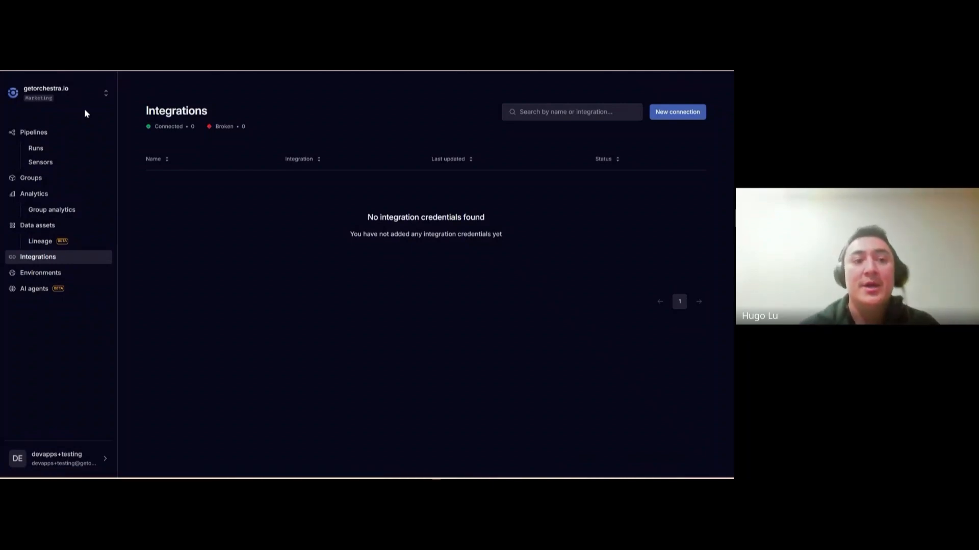
{"action": "left_click", "coordinate": [57, 132]}
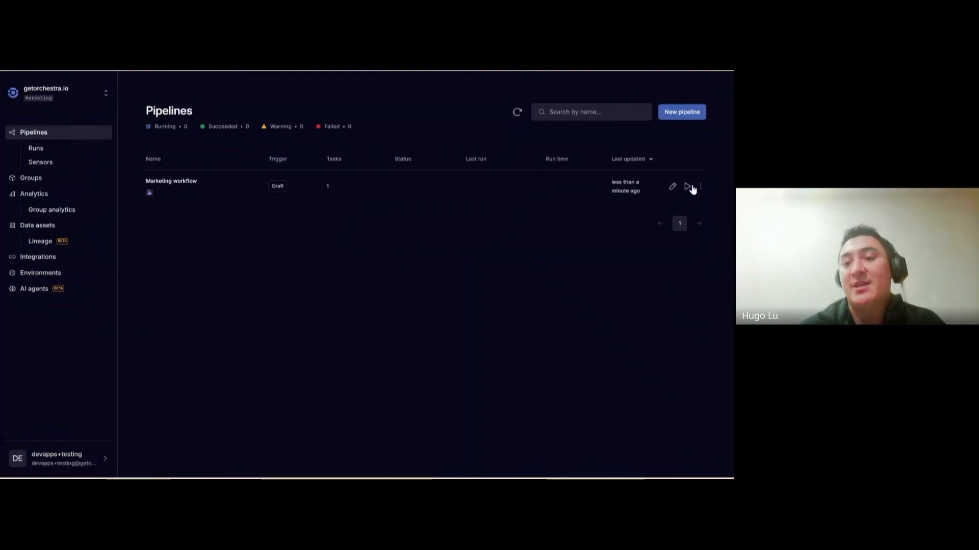
Run the Marketing workflow draft, then open Analytics in the Orchestra Testing workspace
{"action": "left_click", "coordinate": [689, 187]}
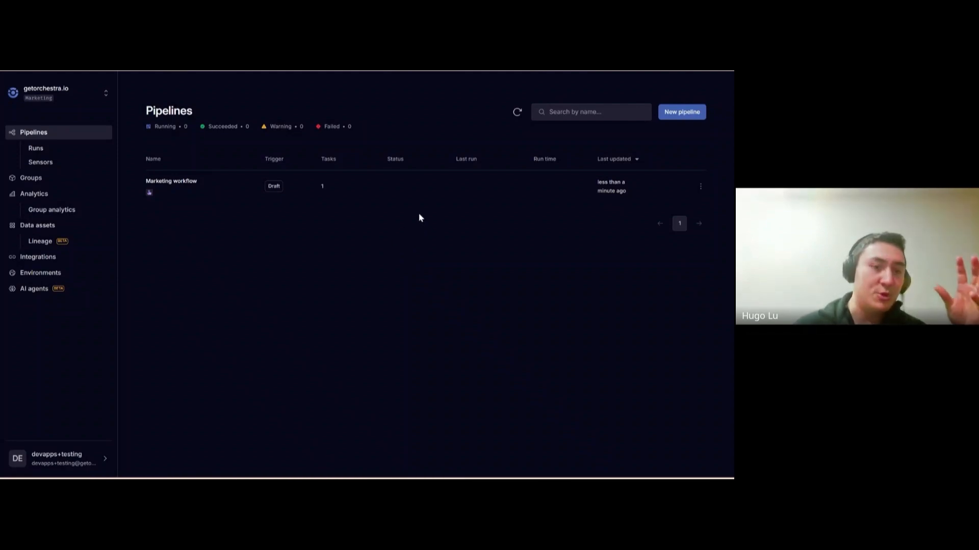
{"action": "mouse_move", "coordinate": [570, 198]}
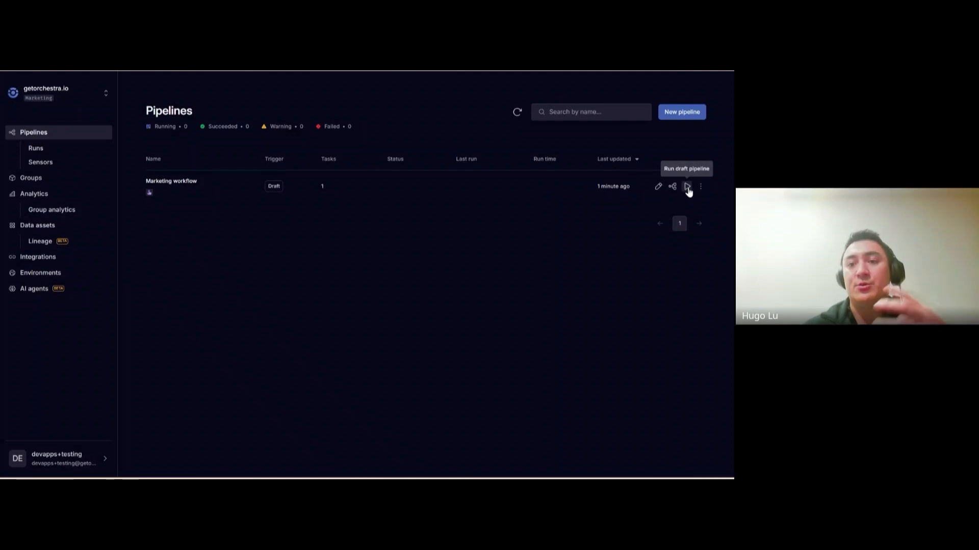
{"action": "left_click", "coordinate": [38, 199]}
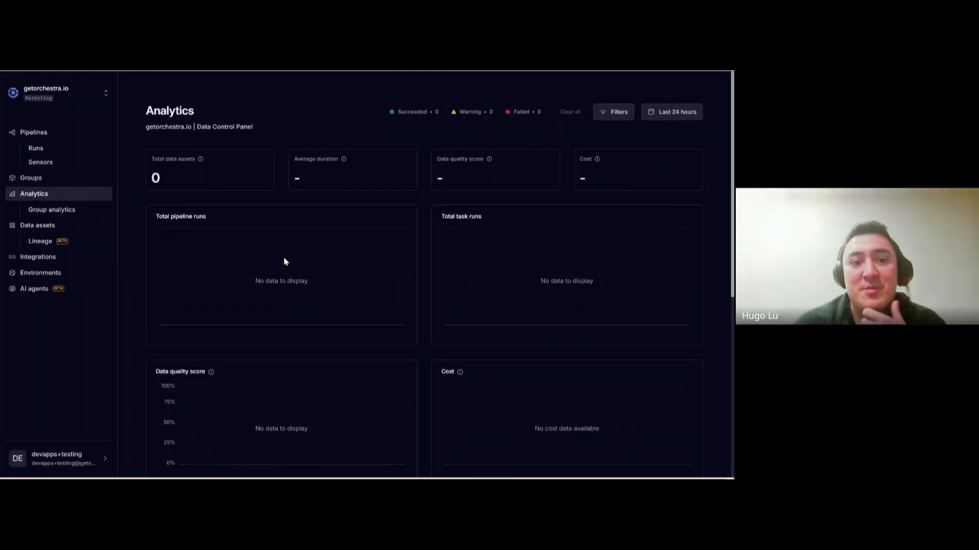
{"action": "left_click", "coordinate": [79, 99]}
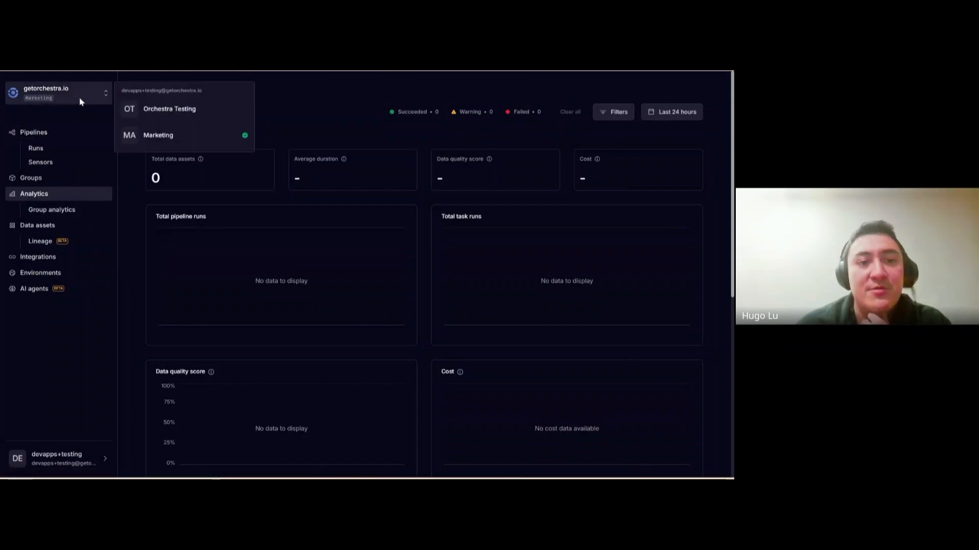
{"action": "left_click", "coordinate": [169, 108]}
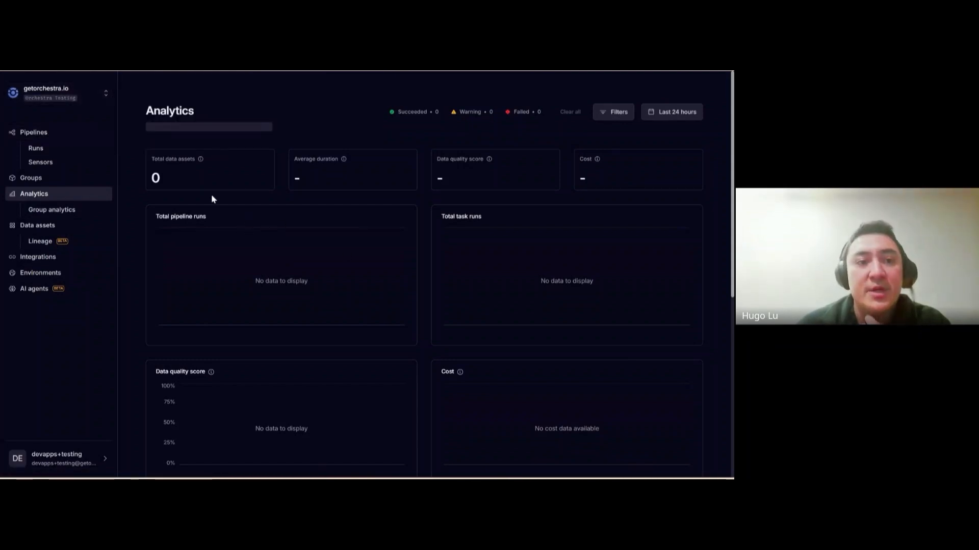